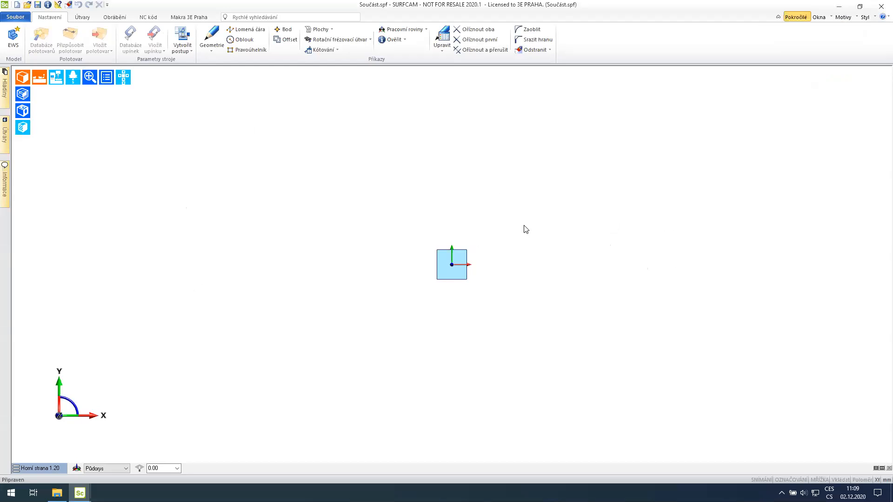
Start recording a PCI macro with automatic comments and JSON saving left off.
left_click(13, 18)
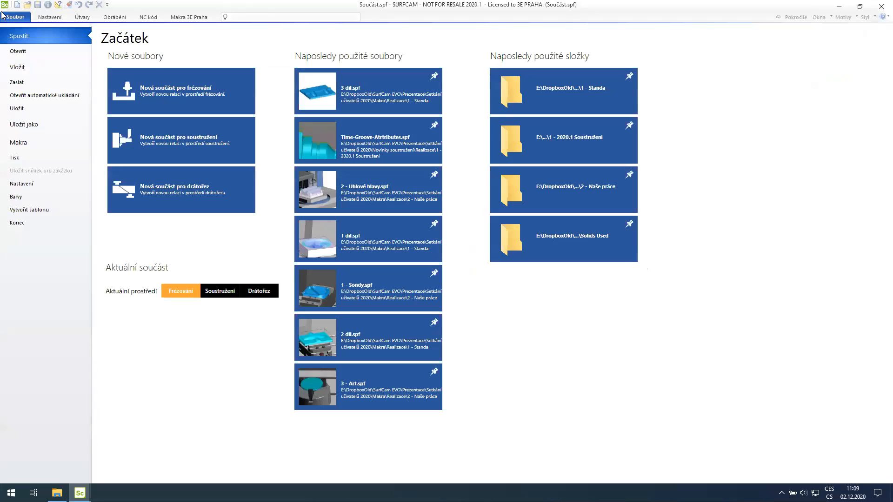
left_click(41, 143)
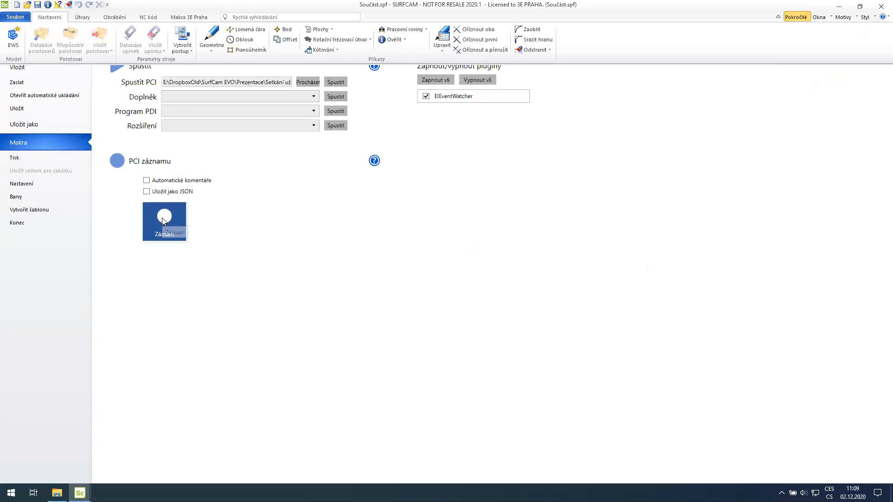
left_click(164, 223)
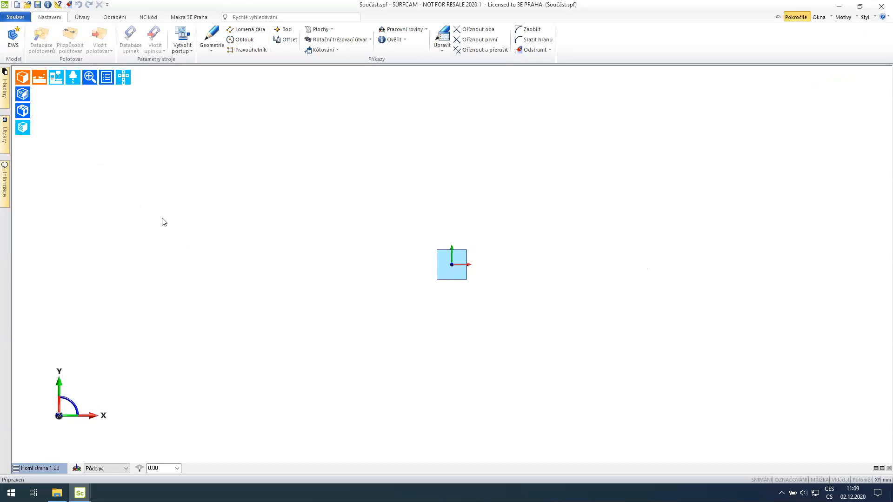
Draw a four-segment polyline around the origin as a tilted quadrilateral, leaving a small gap at its upper corner.
left_click(247, 28)
left_click(399, 193)
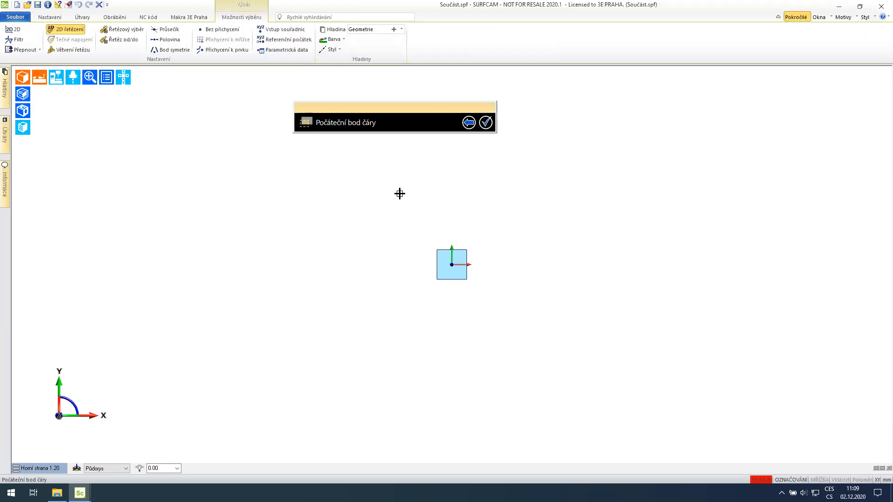
left_click(287, 319)
left_click(398, 404)
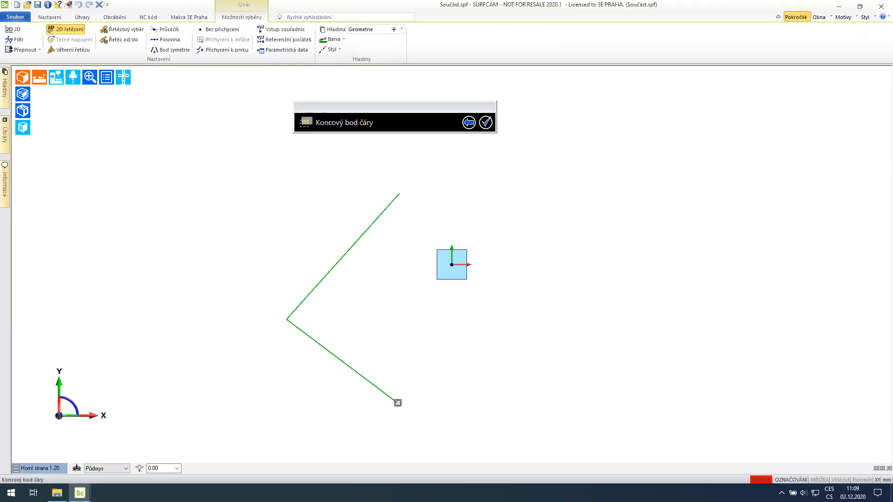
left_click(485, 291)
left_click(404, 202)
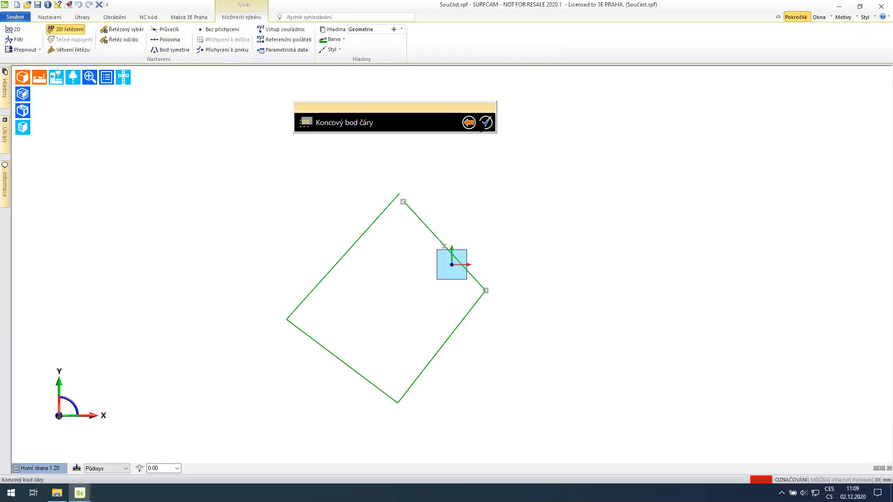
left_click(485, 122)
Draw a three-point arc bulging outward from the quadrilateral's upper-left side, like a mug handle.
left_click(212, 41)
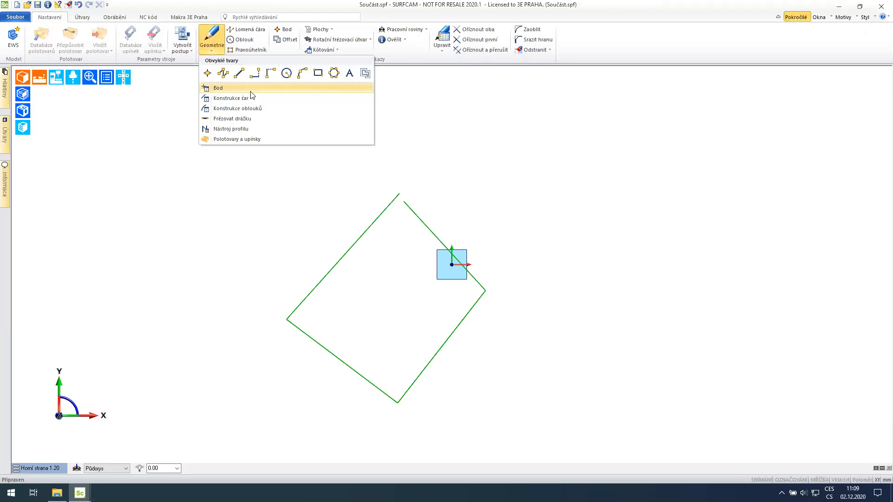
left_click(287, 73)
left_click(366, 226)
left_click(290, 225)
left_click(305, 293)
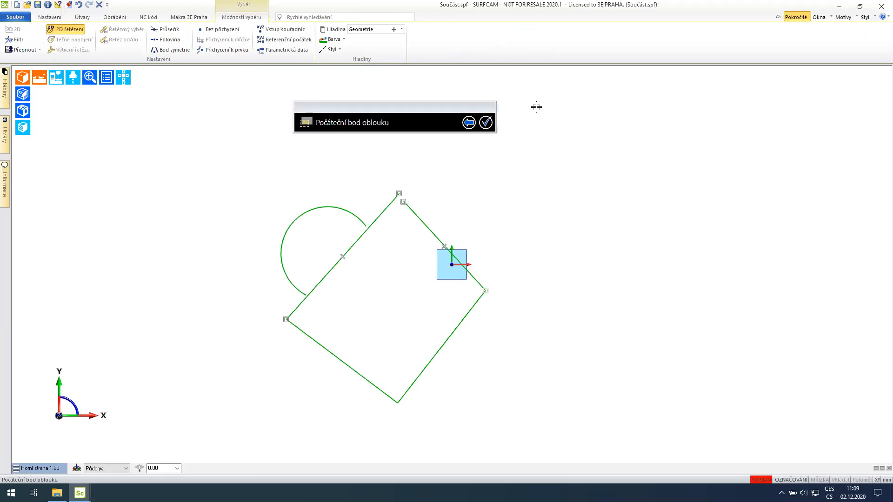
left_click(486, 122)
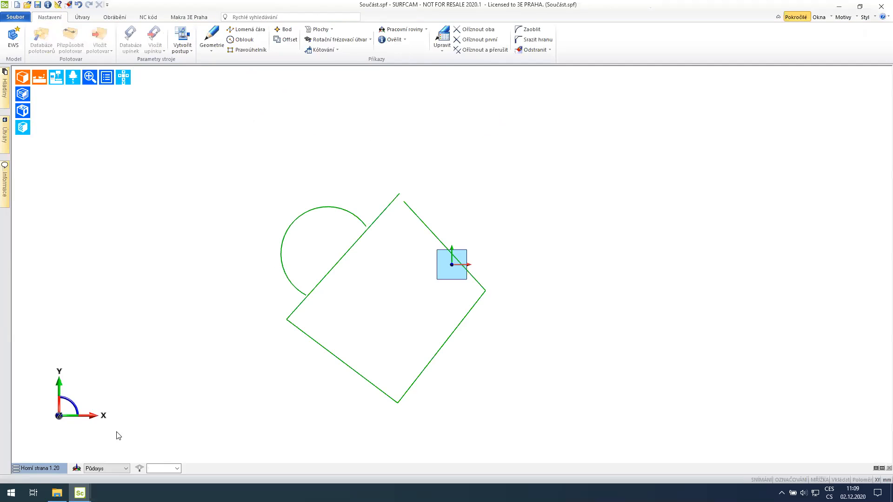
Rotate the view so the mug shape stands upright, stop the macro recording and save it as Pivo.
left_click(68, 405)
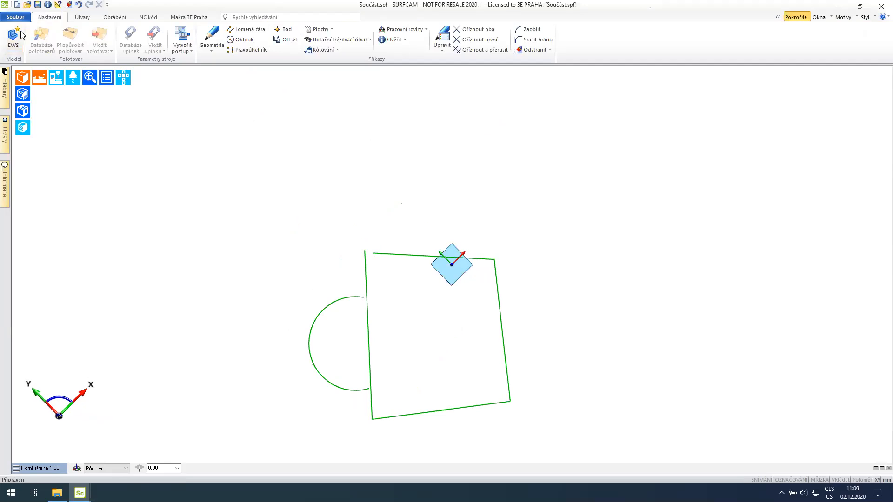
left_click(15, 17)
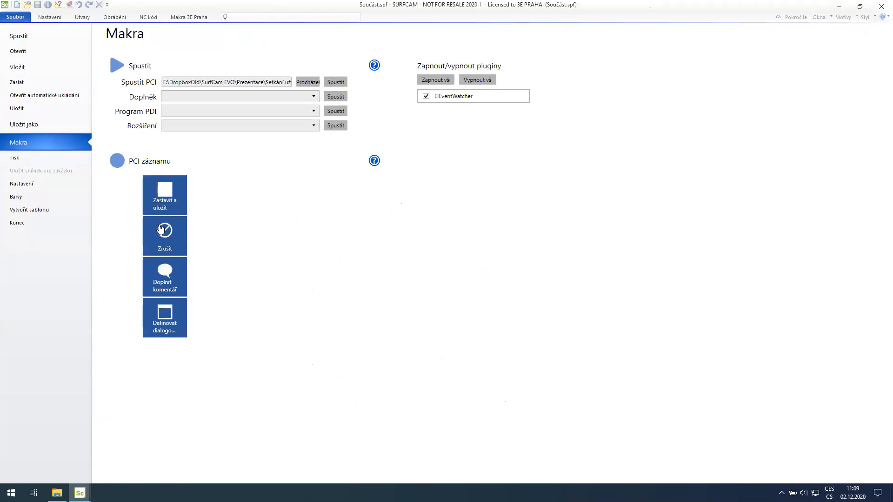
left_click(173, 198)
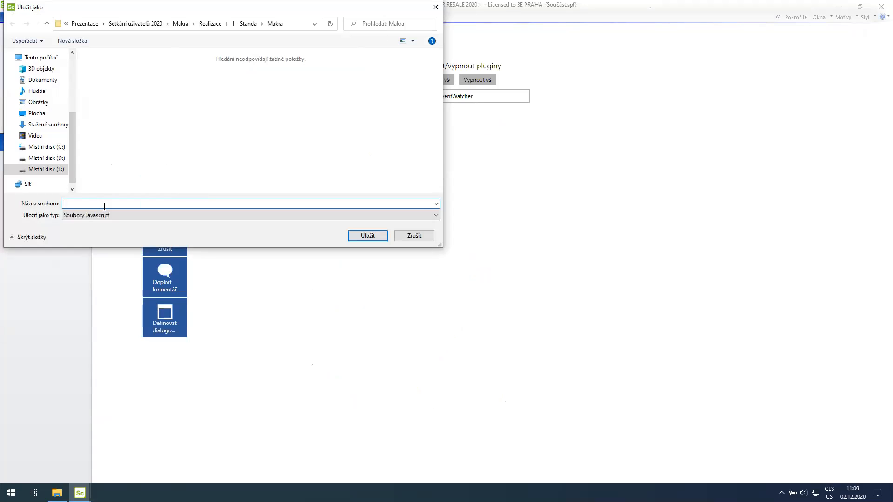
type("Pivo")
left_click(364, 239)
Delete all the drawn geometry and recreate it by running the Pivo macro from the Makra folder.
left_click_drag(230, 175, 690, 462)
key("Delete")
left_click(57, 493)
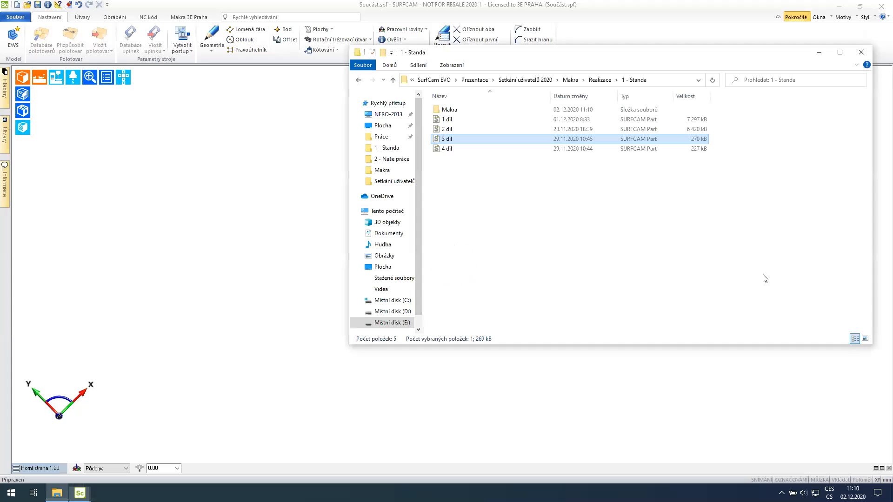
double_click(474, 110)
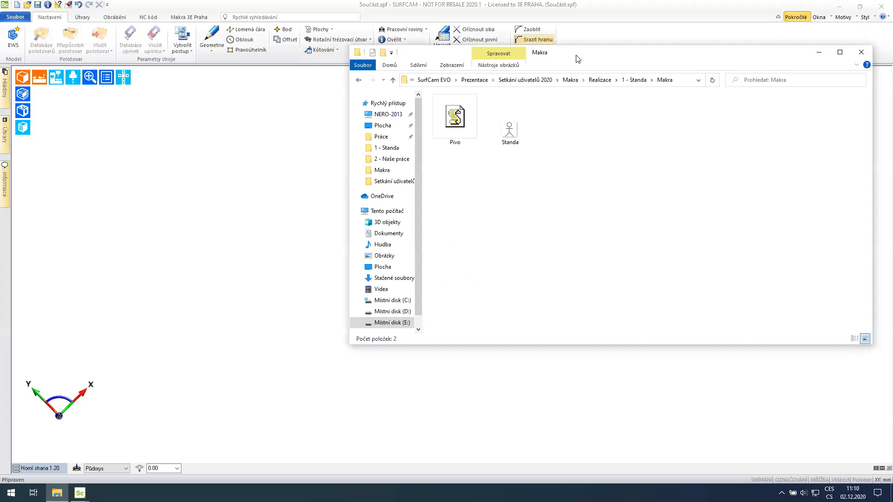
left_click_drag(590, 57, 812, 70)
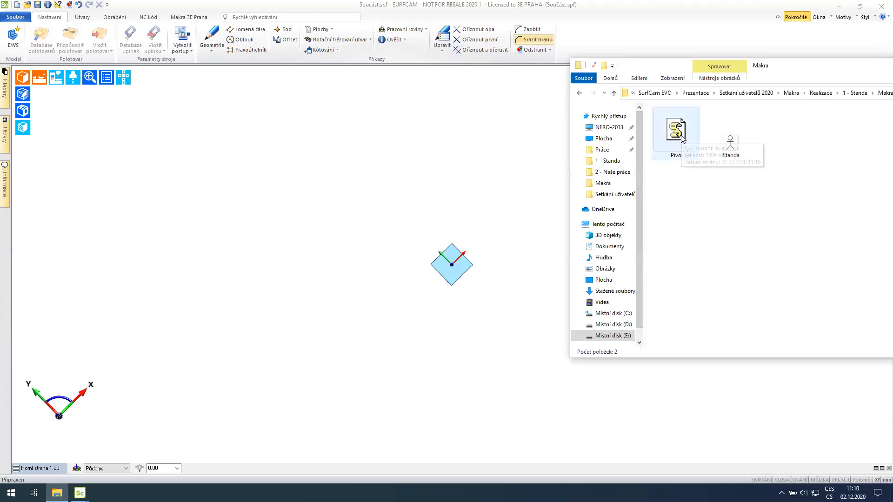
left_click_drag(665, 140, 239, 203)
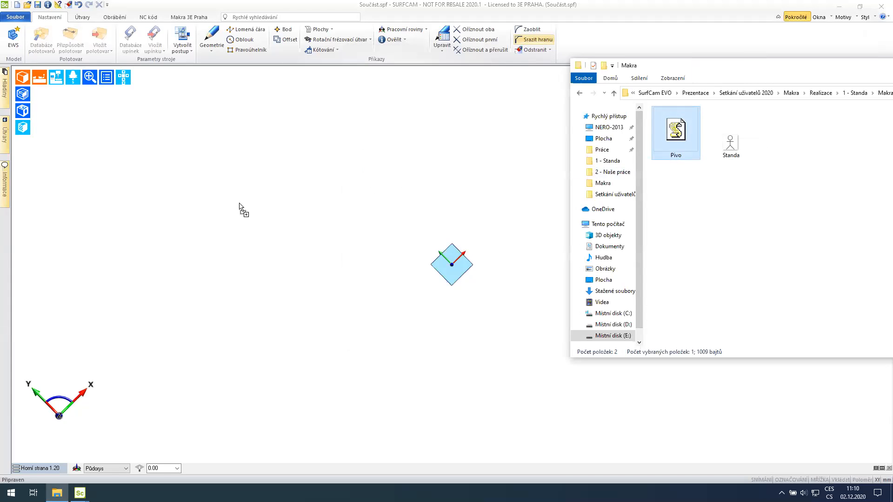
left_click_drag(239, 203, 239, 205)
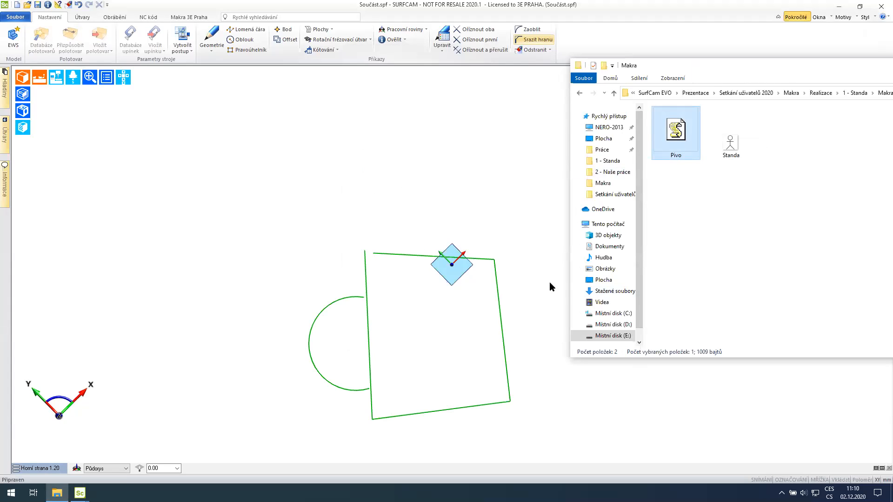
Close the part Součást.spf without saving its changes.
left_click(697, 10)
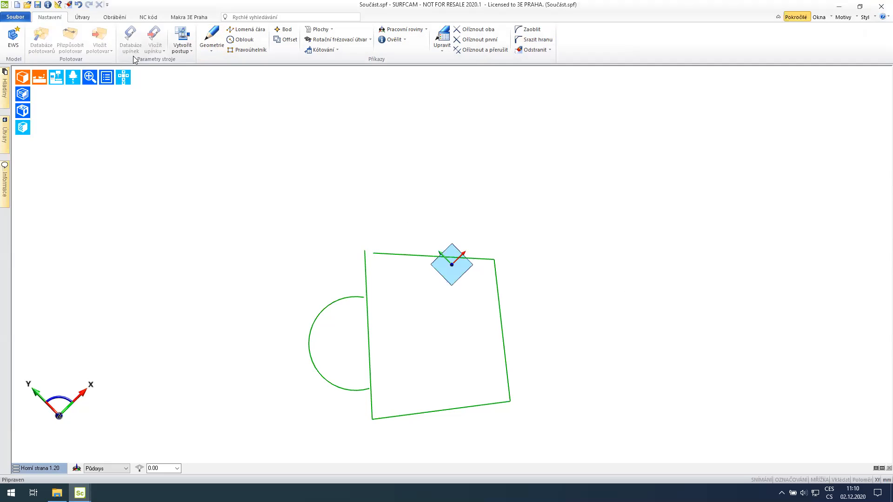
left_click(123, 19)
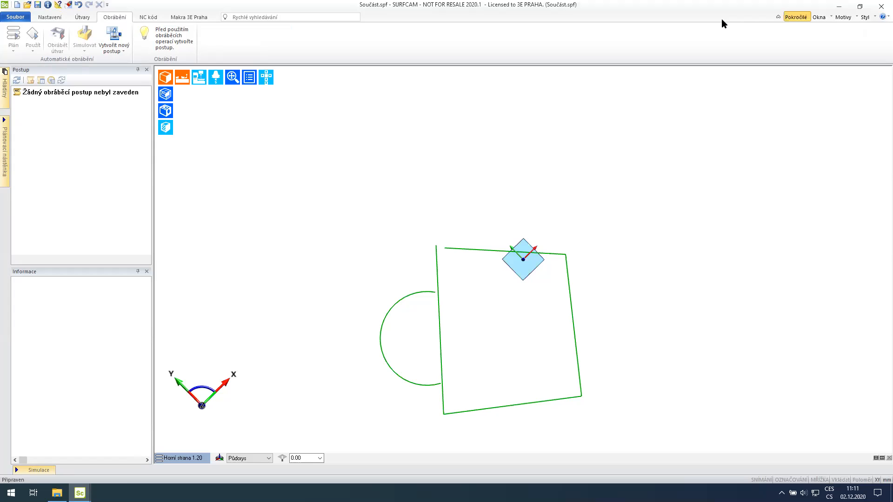
left_click(881, 5)
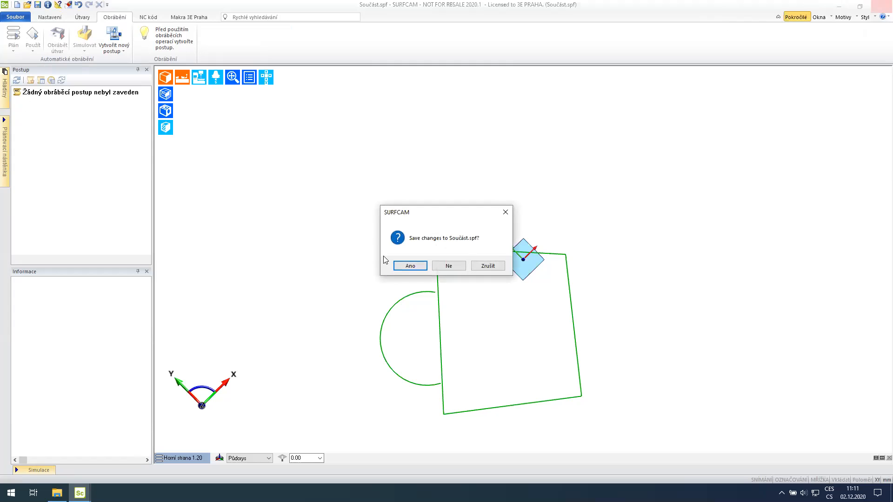
left_click(463, 266)
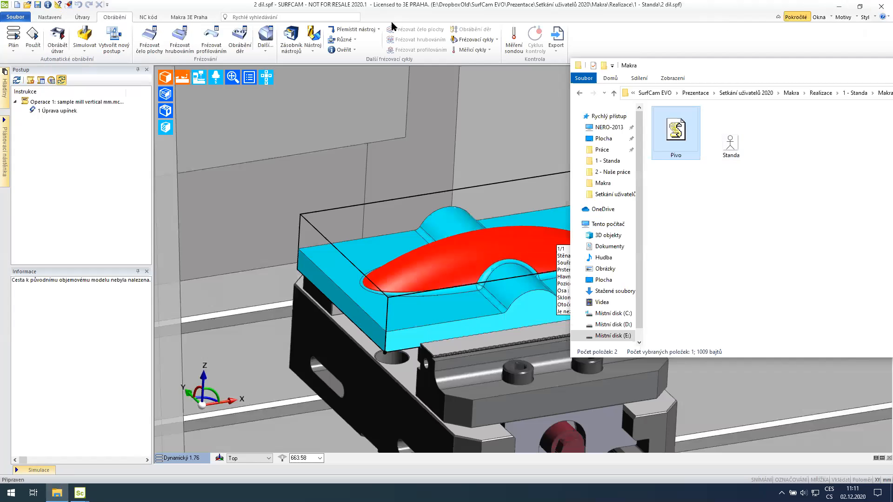
Switch to the 1 dil.spf part and review the commands available for its machining instructions 1 to 7.
mouse_move(79, 493)
left_click(46, 459)
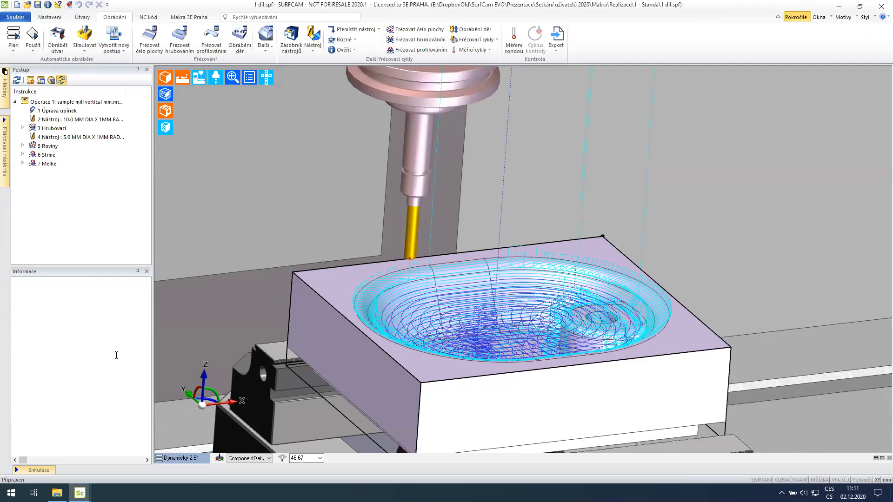
left_click_drag(44, 242, 15, 119)
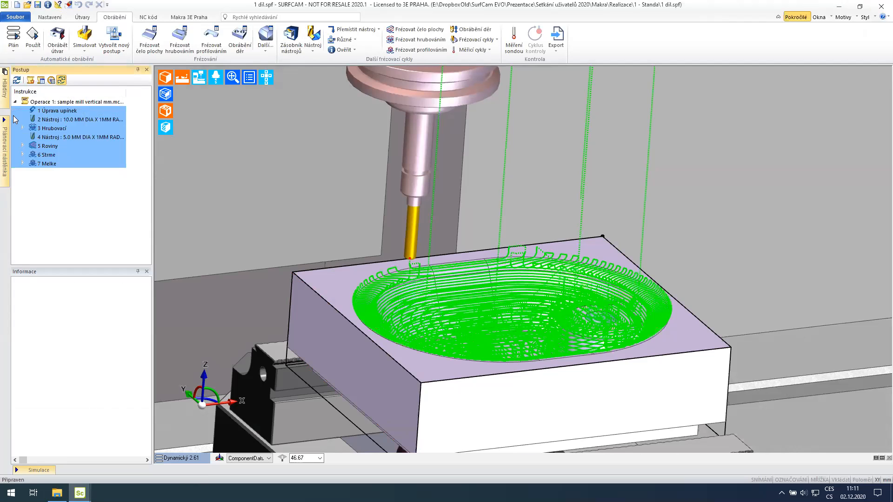
right_click(49, 136)
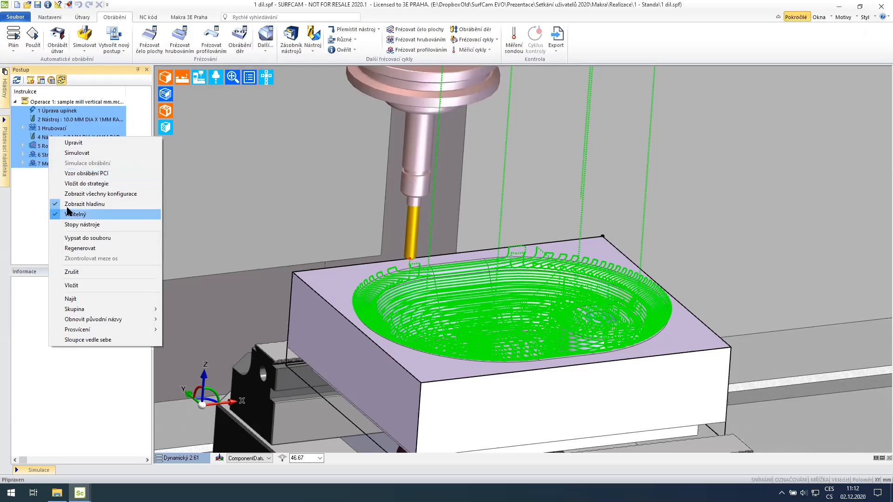
left_click(30, 185)
Examine the pocket toolpaths in 1 dil.spf and compare that part with the one in 2 dil.spf.
scroll(465, 279, "down", 4)
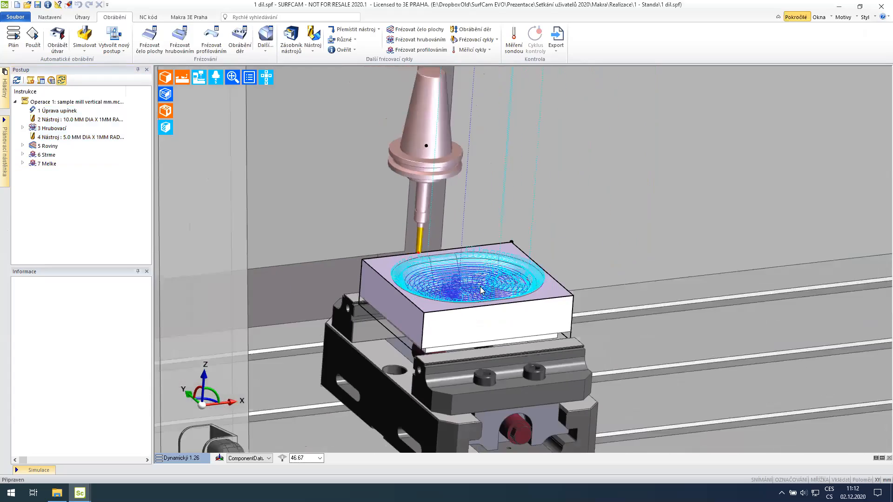
scroll(493, 285, "up", 3)
scroll(293, 328, "up", 1)
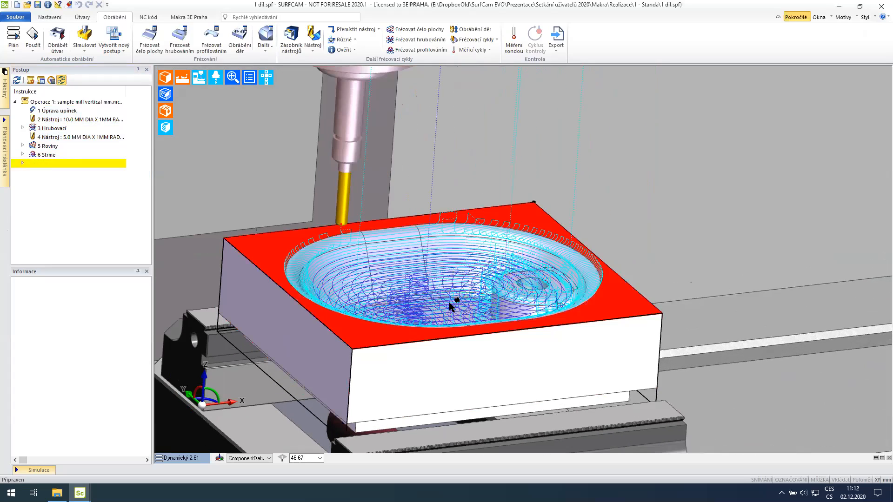
middle_click_drag(460, 240, 288, 390)
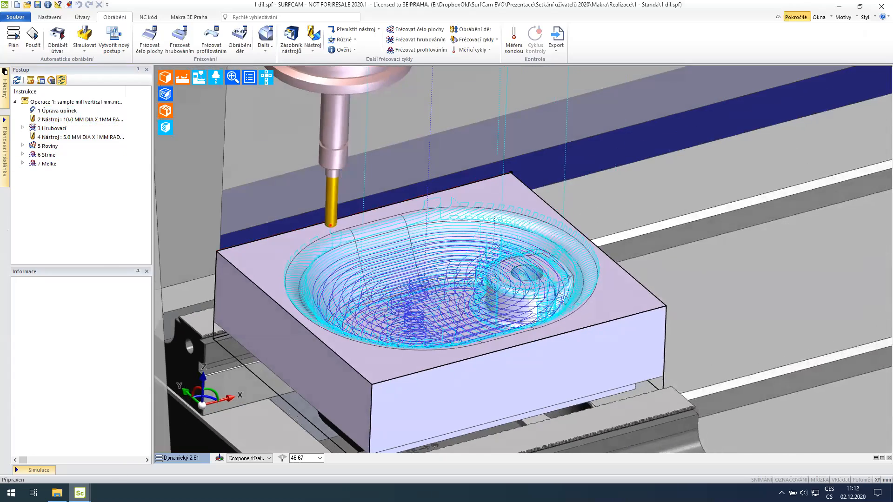
mouse_move(80, 493)
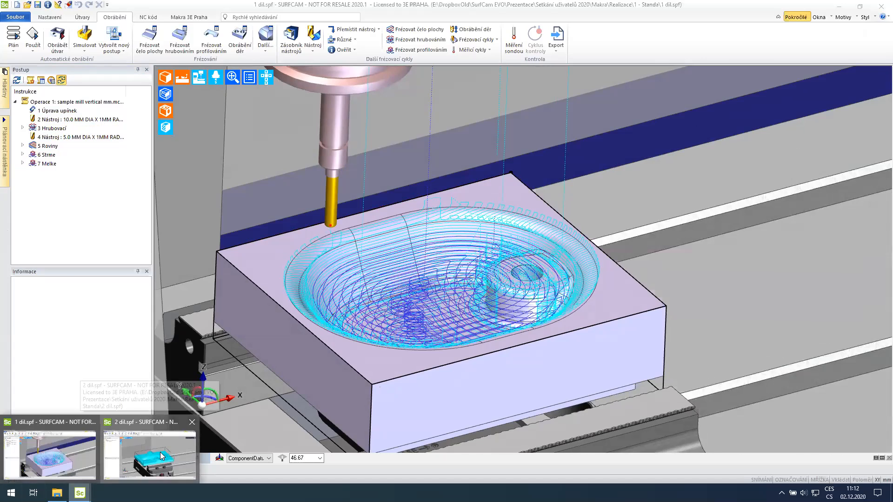
left_click(190, 460)
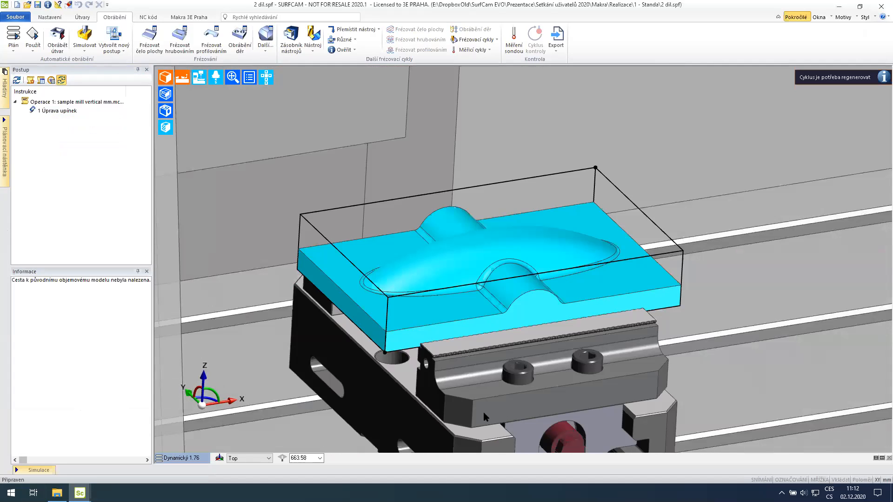
mouse_move(80, 493)
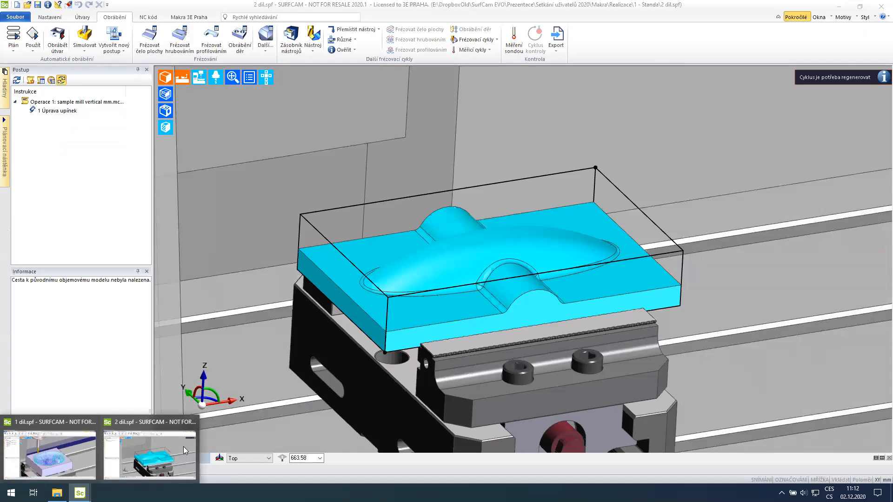
left_click(61, 462)
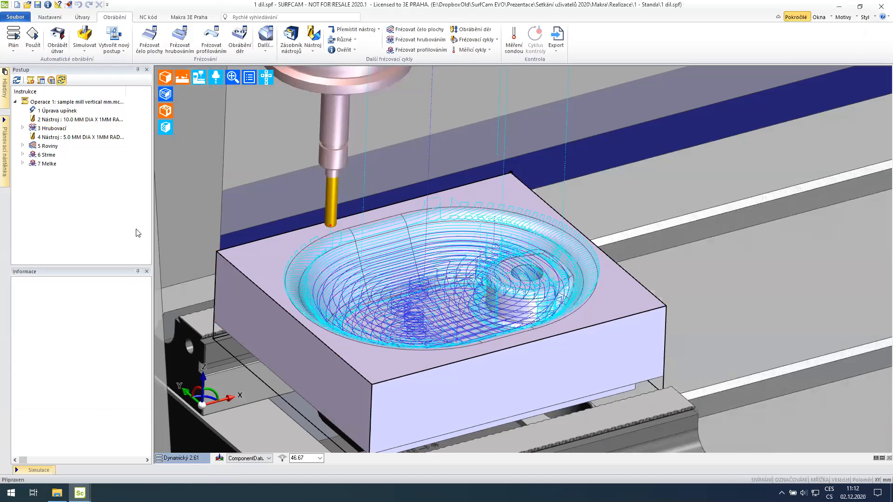
Review the commands available for machining instructions 2 to 7 of 1 dil.spf, leaving out the fixture setup.
left_click_drag(55, 188, 27, 116)
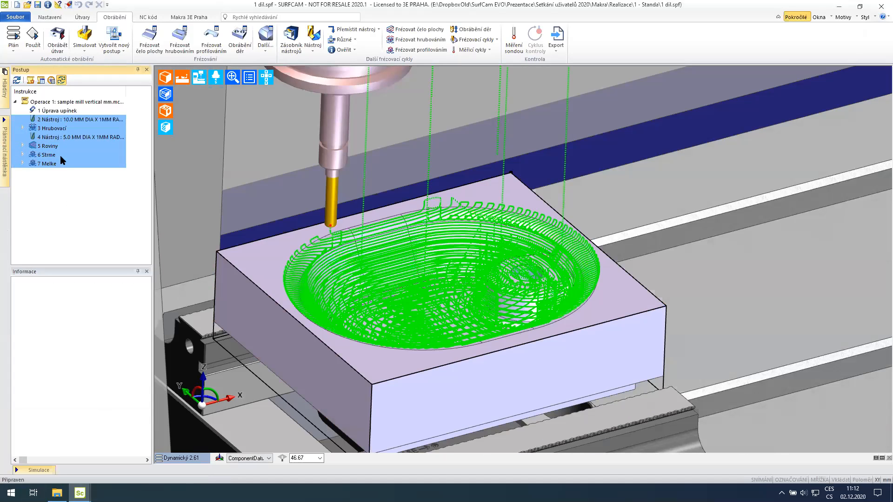
right_click(52, 137)
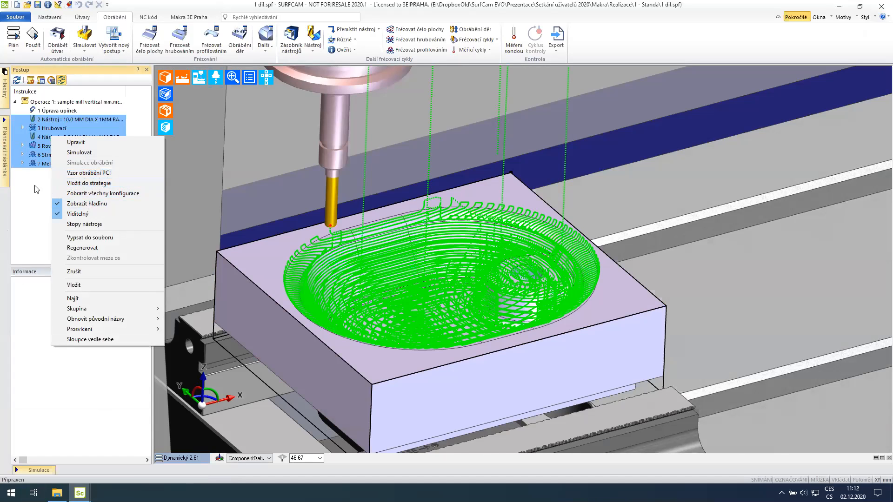
left_click(35, 210)
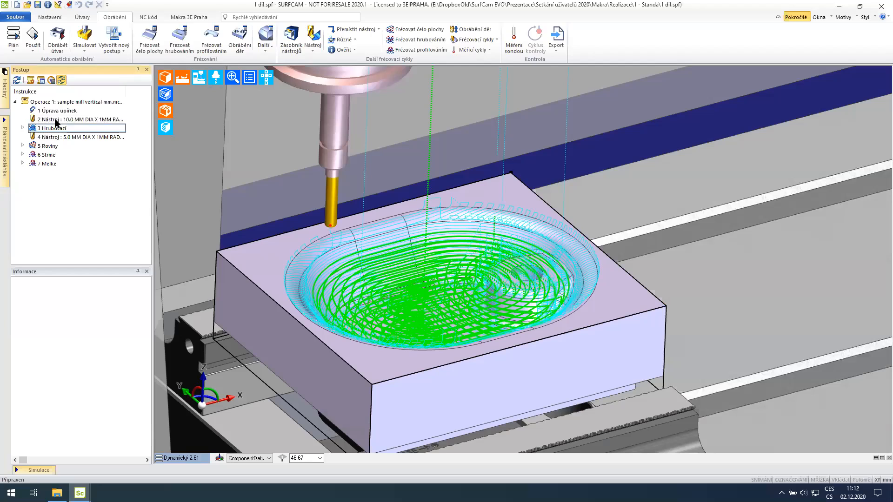
Save instructions 2 and 3 of 1 dil.spf, the 10 mm tool and roughing, as a PCI machining template named Hrub in the Makra folder.
left_click(54, 119, "shift")
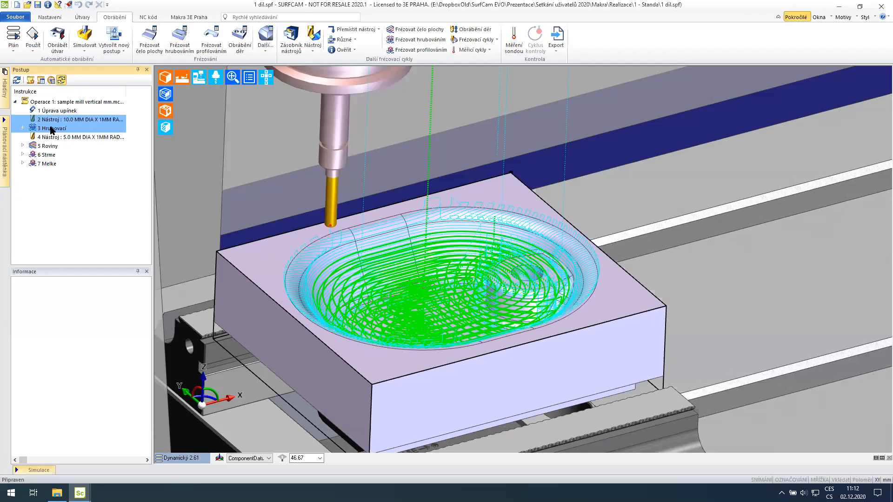
right_click(93, 123)
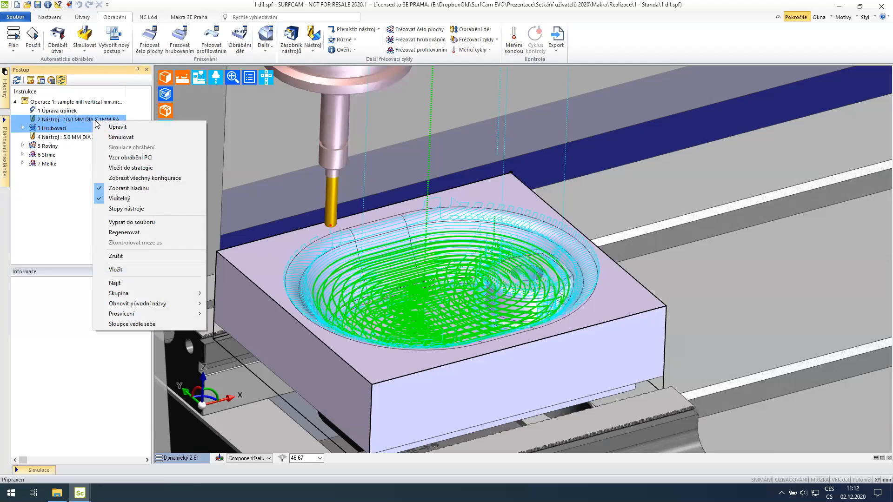
left_click(129, 158)
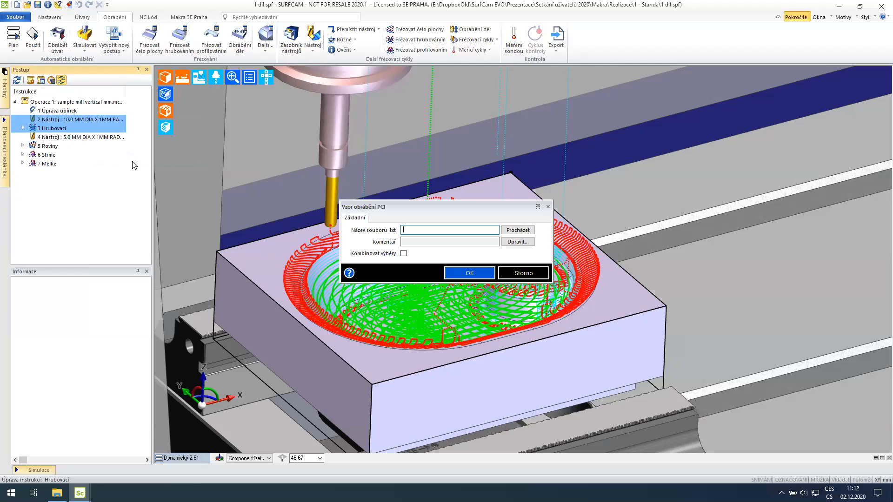
left_click(532, 231)
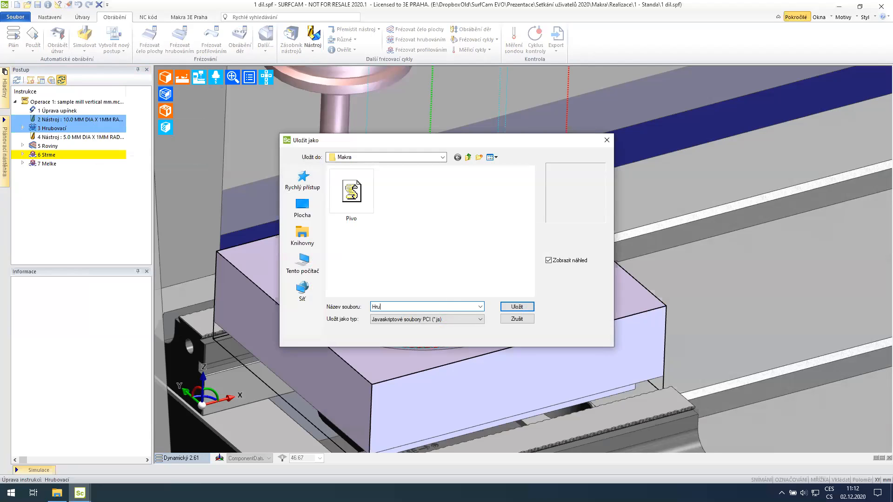
left_click(517, 306)
left_click(468, 274)
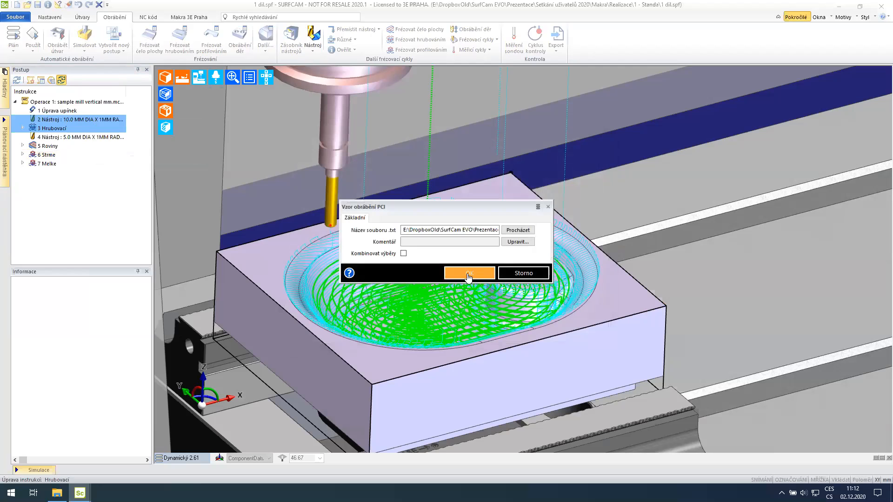
left_click(318, 214)
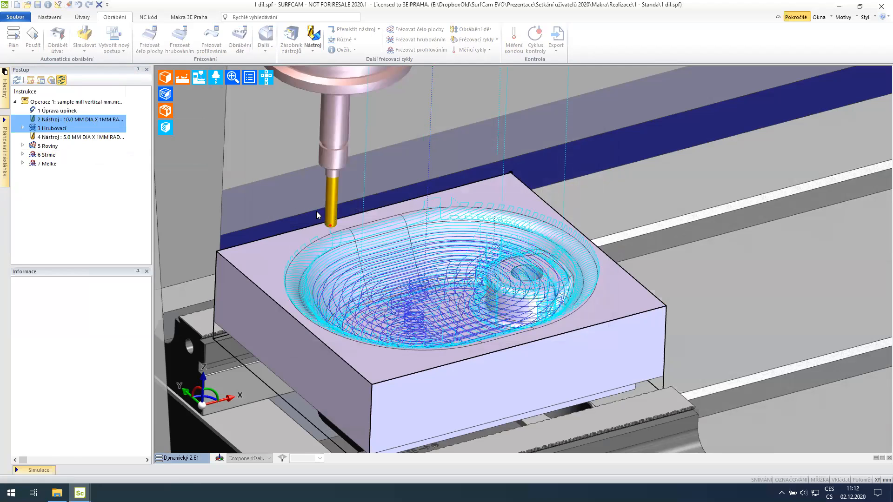
Switch to the 2 dil.spf part and run the Hrub macro from the Makra folder on it.
left_click(57, 493)
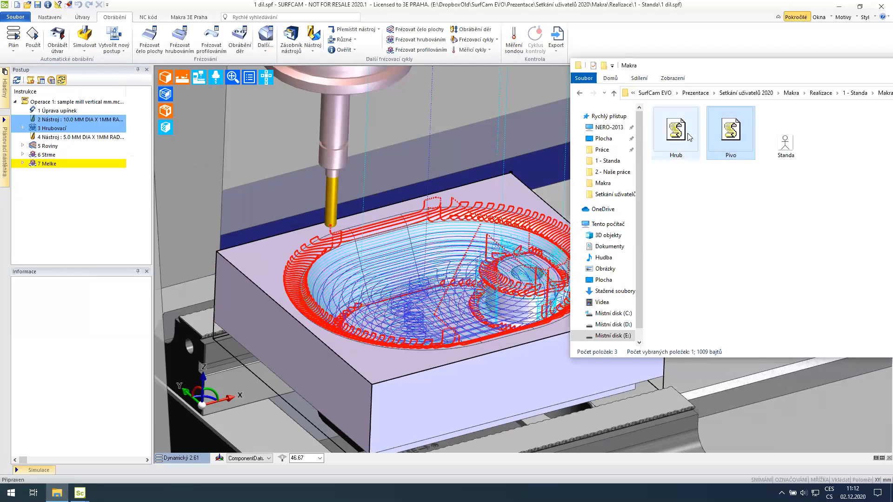
left_click(79, 493)
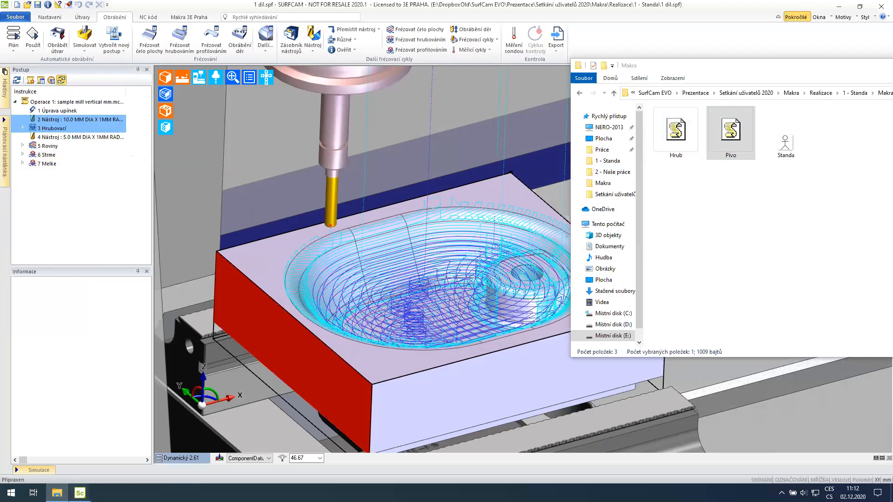
left_click(149, 450)
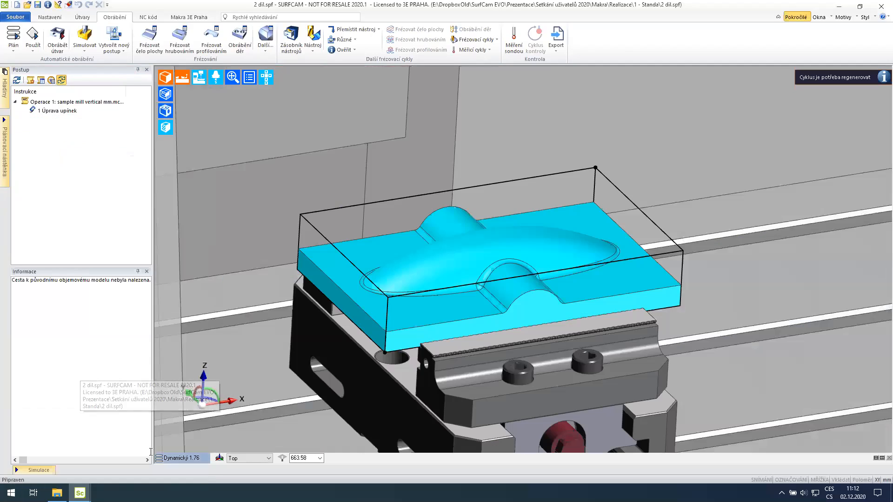
left_click(56, 492)
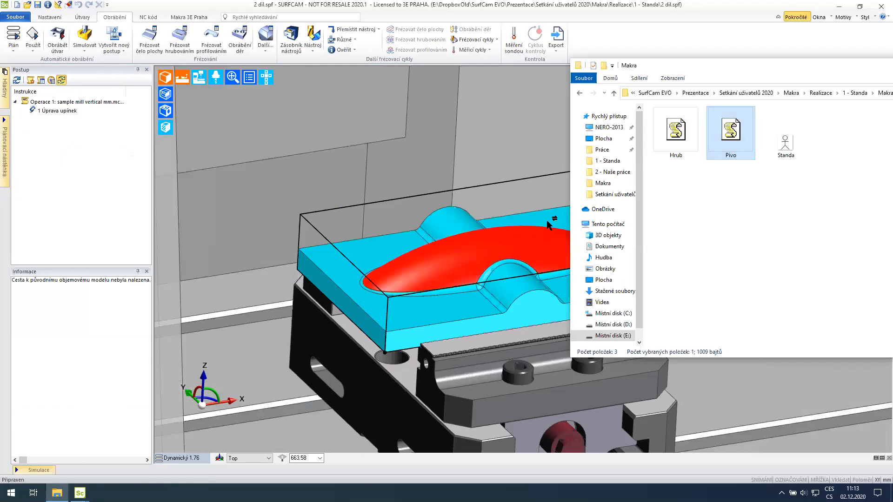
left_click(674, 240)
double_click(676, 126)
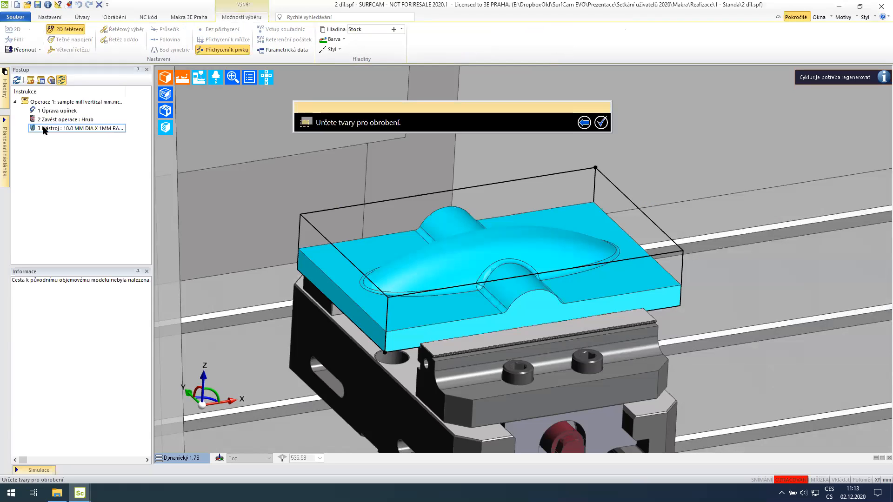
Choose the solid part in 2 dil.spf as the shape to machine and generate its roughing cycle.
left_click(558, 241)
left_click(511, 271)
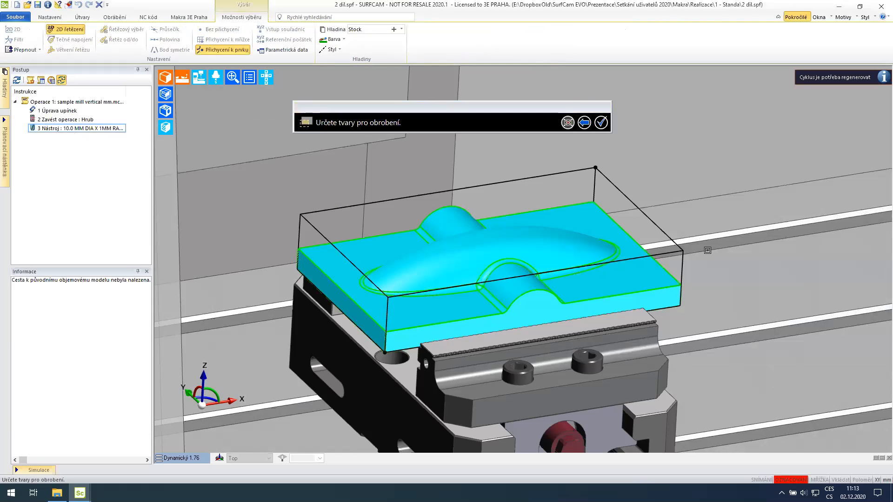
left_click(601, 123)
left_click(601, 122)
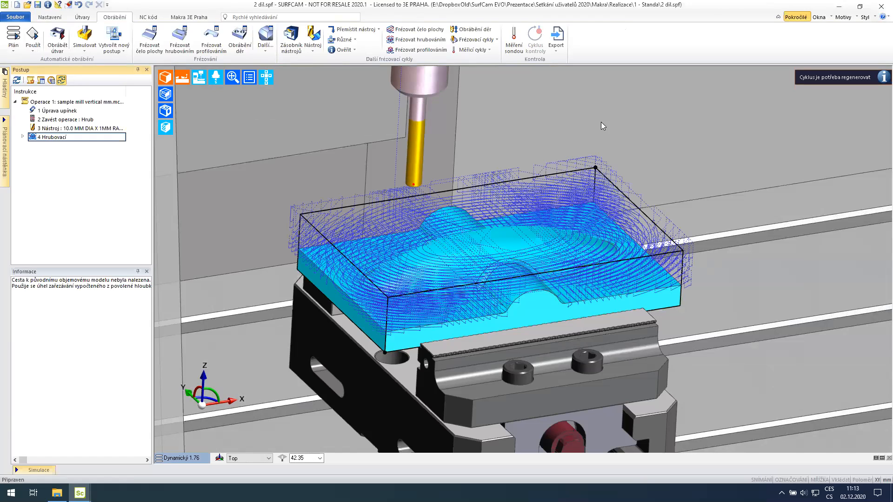
Inspect the roughing toolpath of 2 dil.spf and replace its tool with the 25.0 mm x 2mm rad End Mill from the tool store.
left_click(399, 209)
scroll(367, 230, "up", 1)
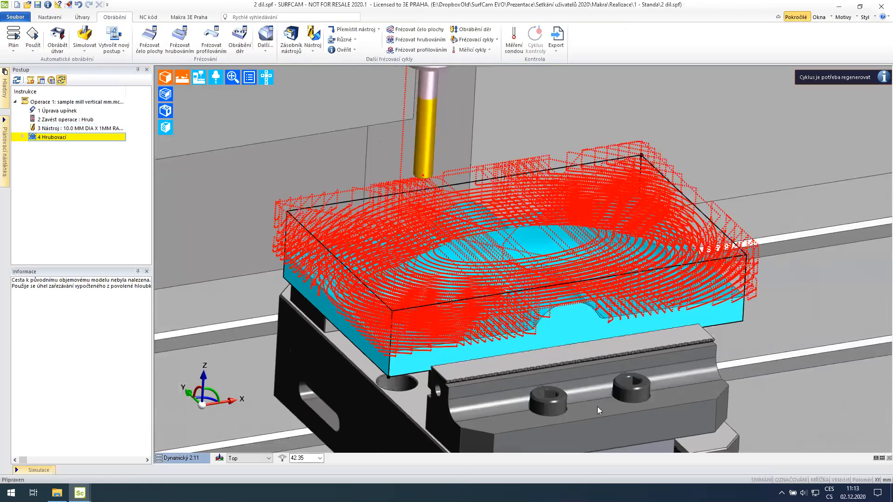
scroll(277, 325, "up", 1)
scroll(283, 320, "up", 1)
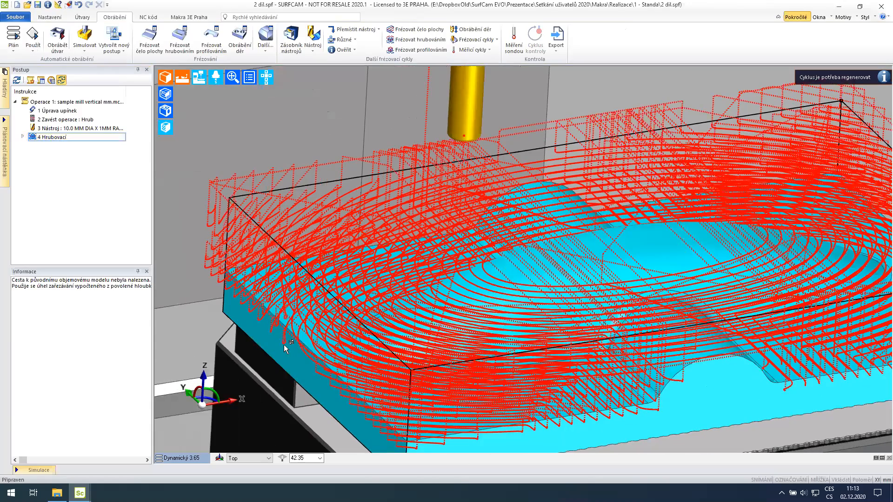
scroll(324, 195, "down", 5)
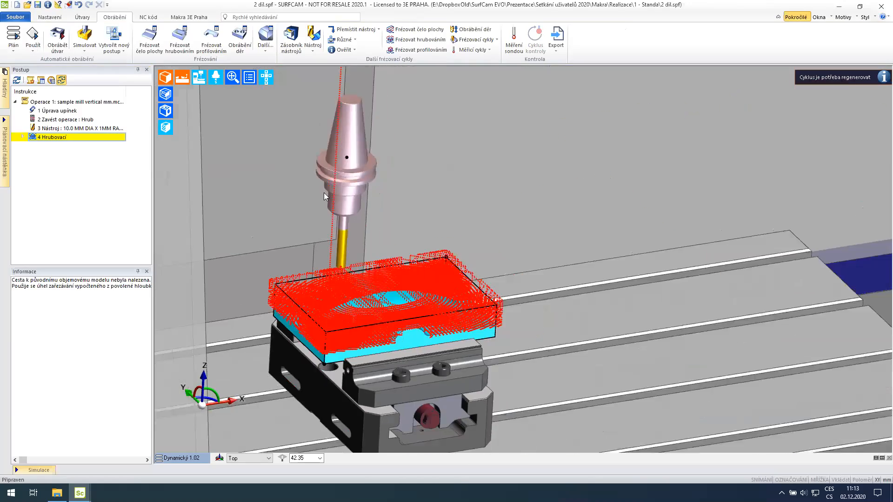
scroll(322, 195, "up", 2)
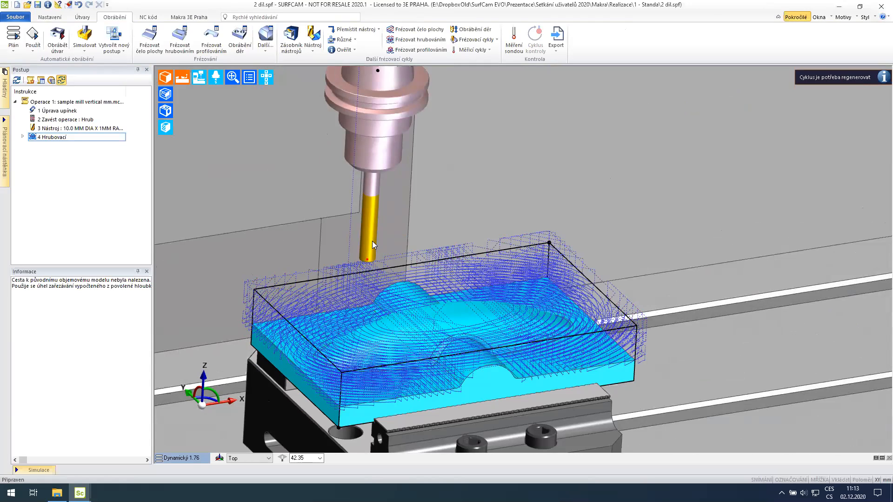
left_click(81, 128)
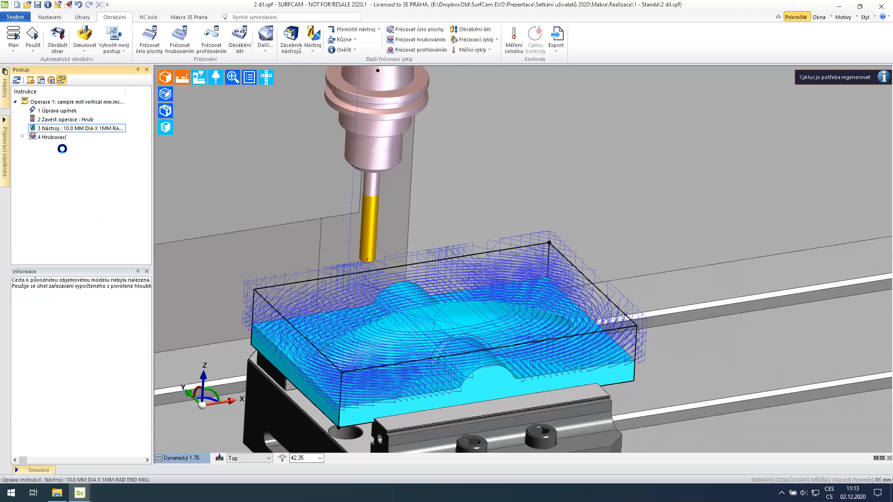
left_click(465, 163)
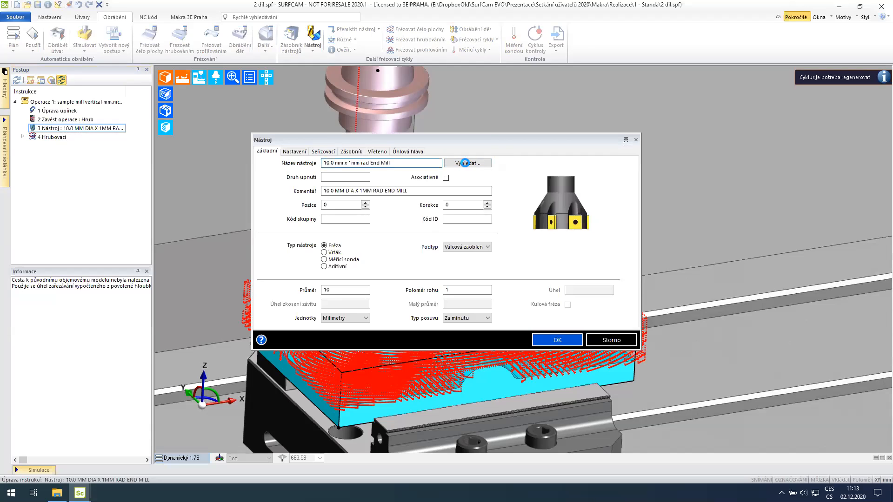
left_click(467, 191)
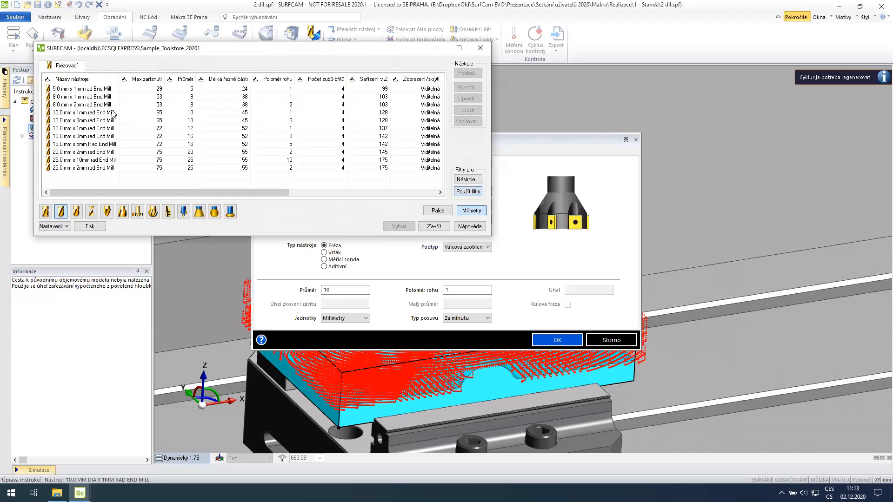
left_click(76, 168)
double_click(75, 168)
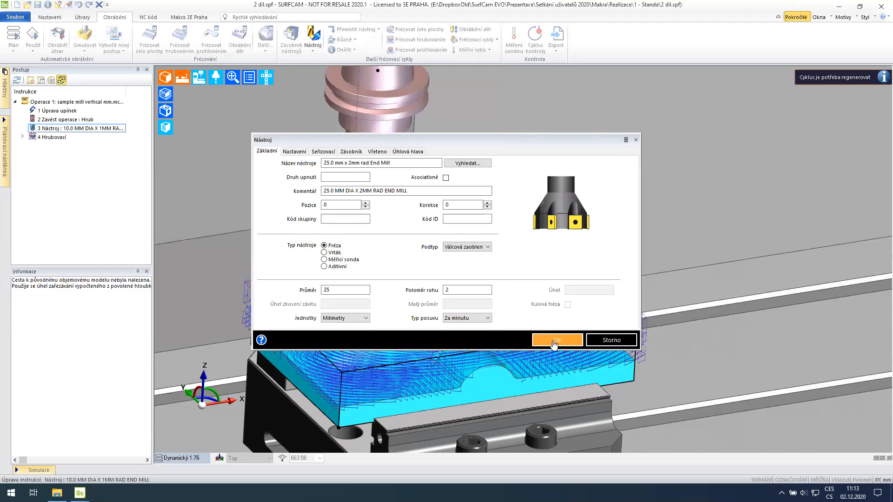
left_click(557, 340)
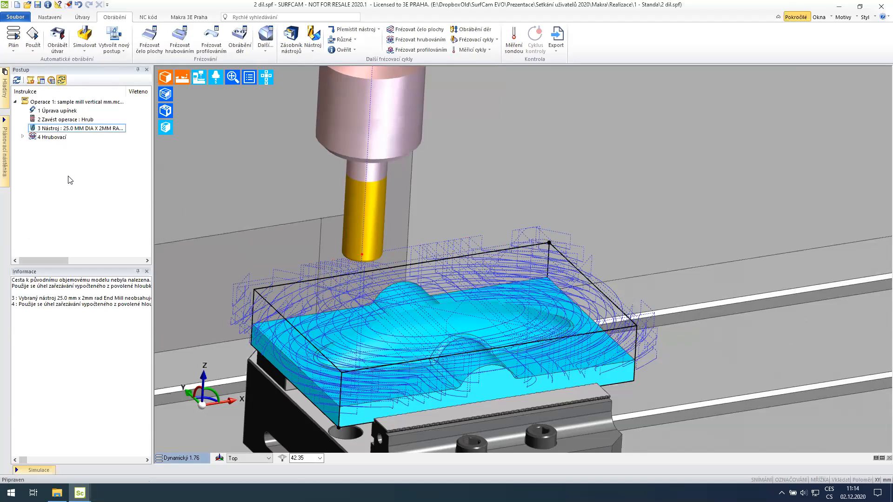
Delete instructions 2 to 4 from the machining operation of 2 dil.spf, keeping the fixture setup.
left_click(37, 129)
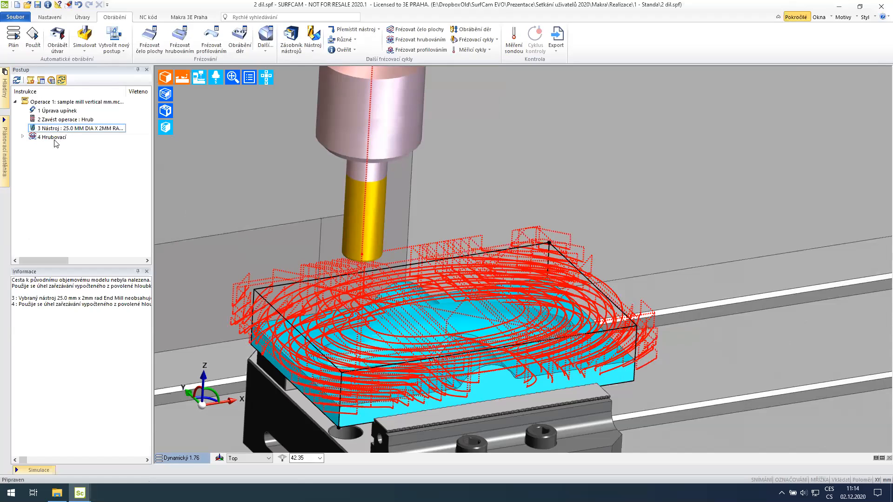
right_click(57, 138)
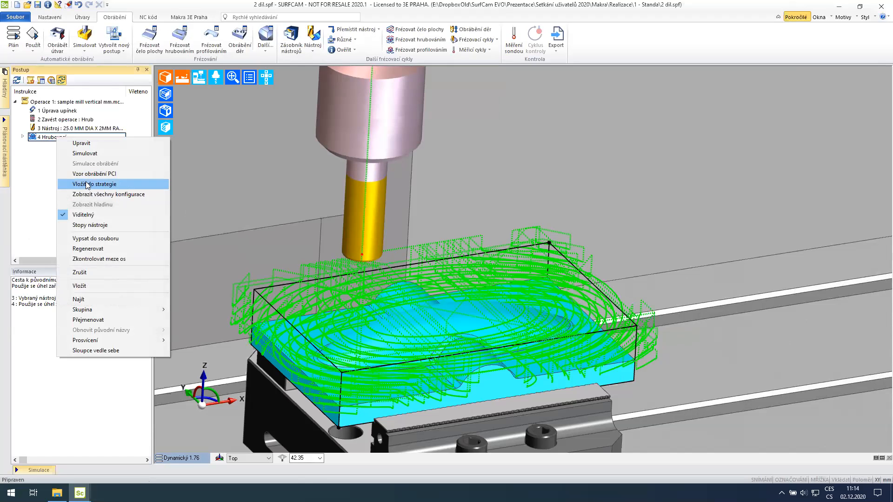
left_click(36, 160)
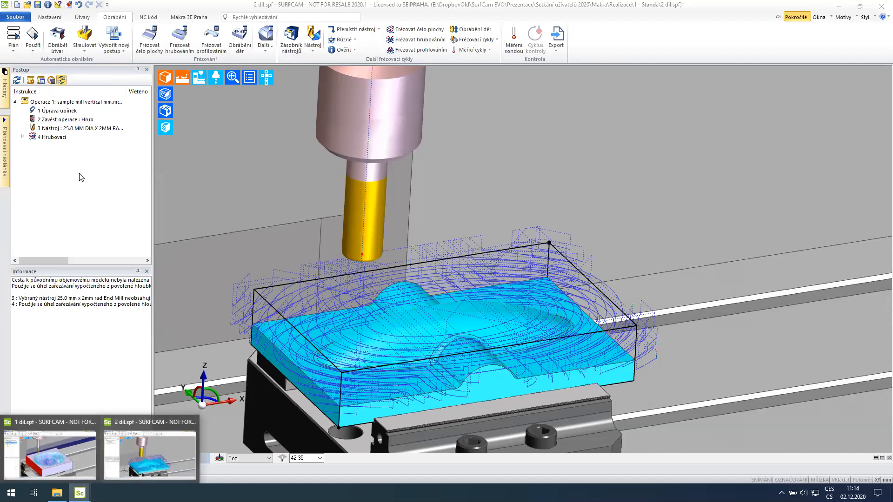
left_click_drag(82, 224, 33, 120)
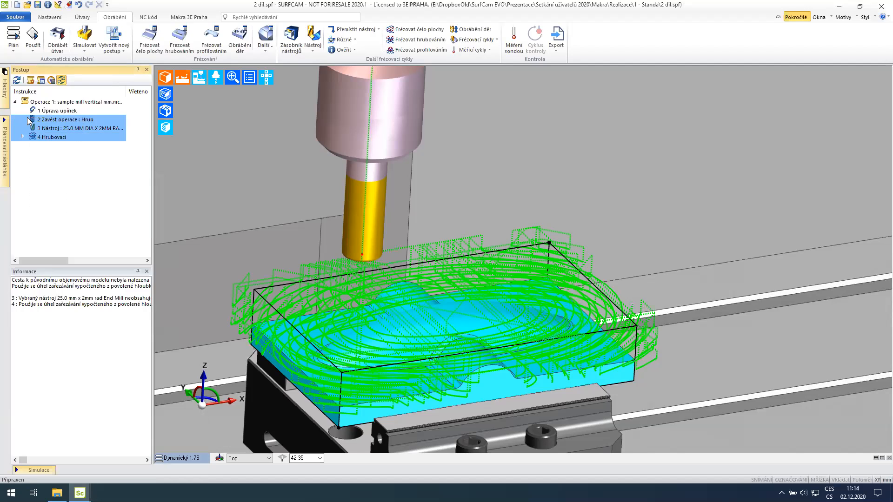
key("Delete")
Save instructions 2 and 3 of 1 dil.spf over the PCI template Hrub, choosing the 10 mm tool as the instruction whose dialog is shown.
mouse_move(80, 492)
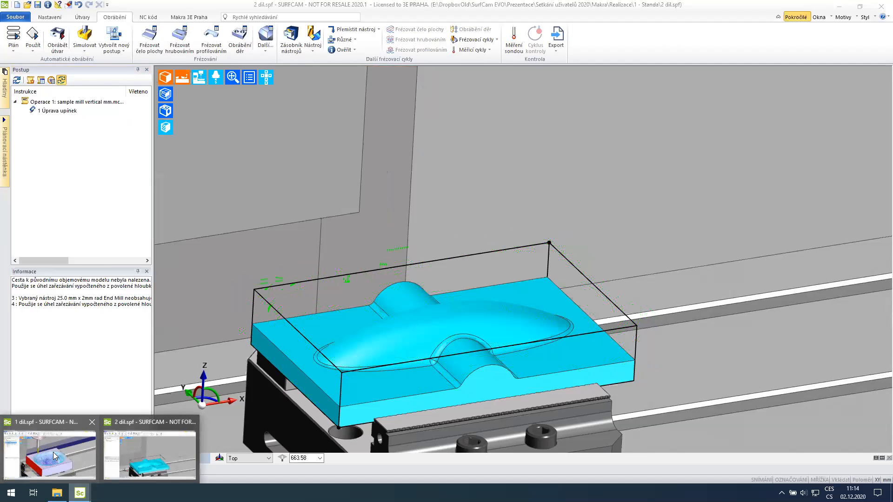
left_click(55, 456)
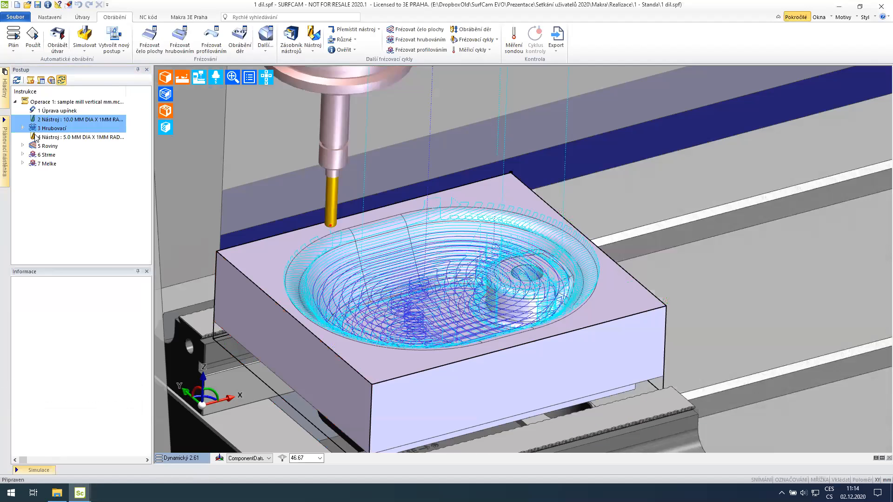
right_click(47, 120)
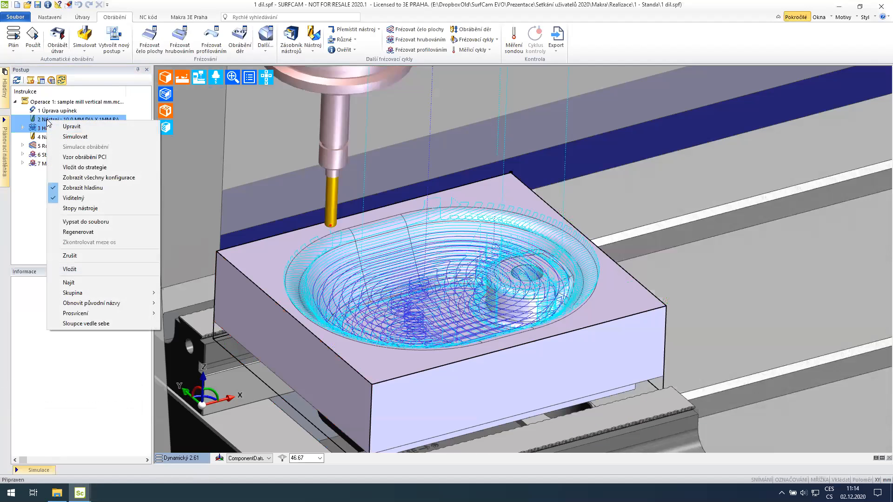
left_click(90, 157)
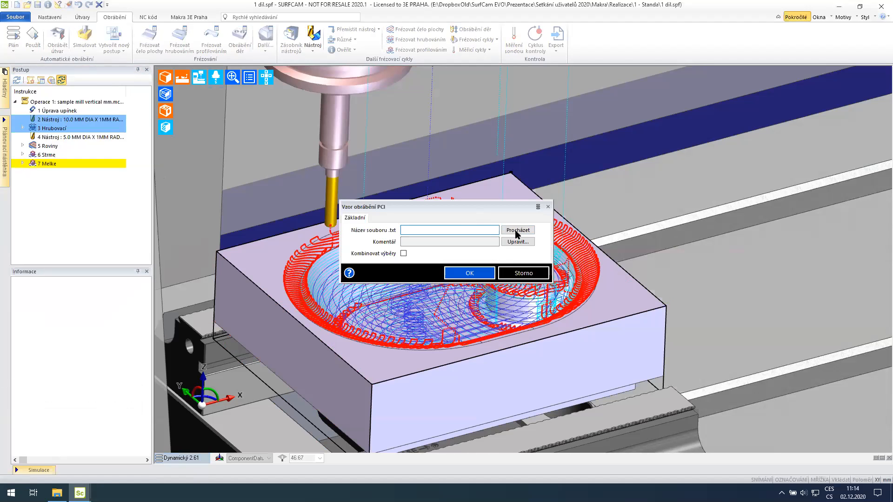
left_click(344, 171)
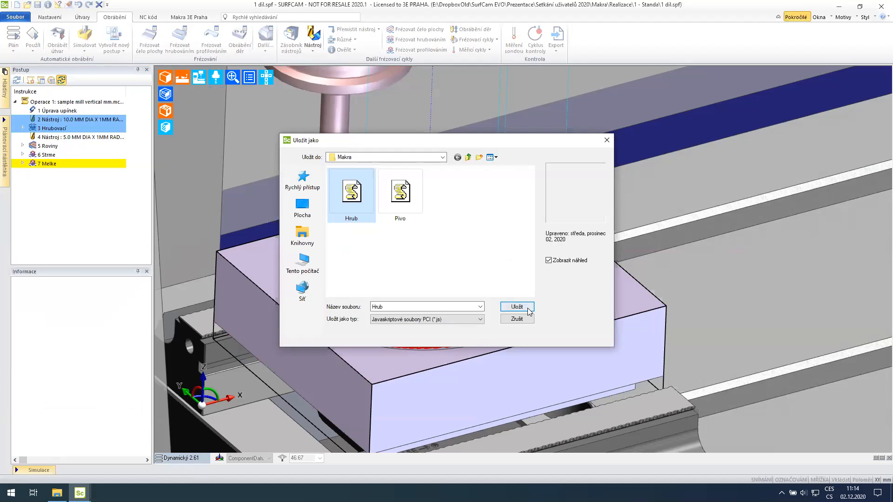
left_click(527, 307)
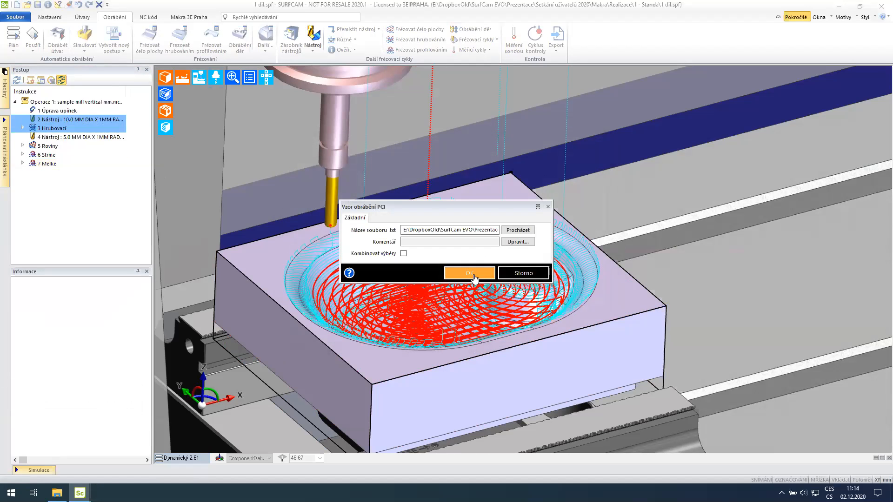
left_click(474, 276)
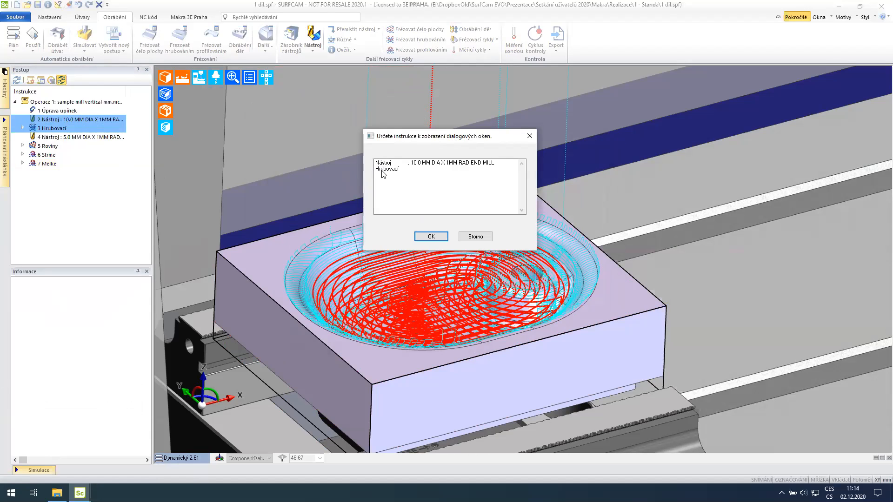
left_click(415, 165)
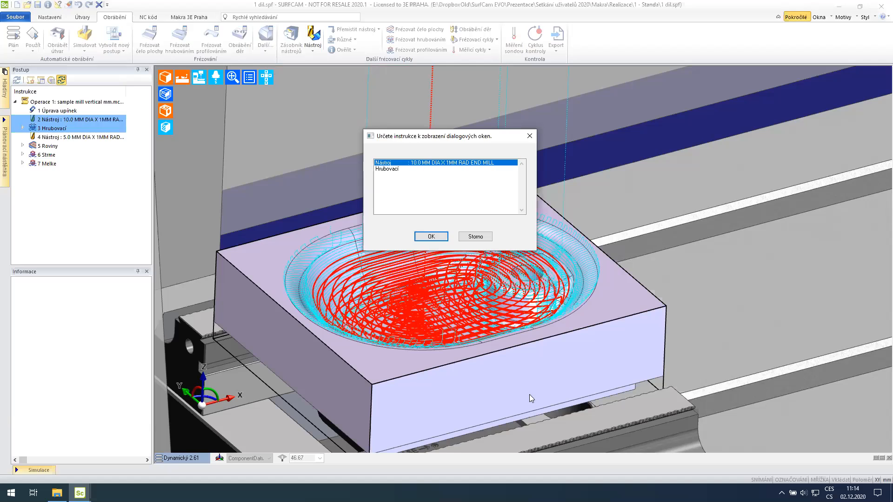
left_click(431, 237)
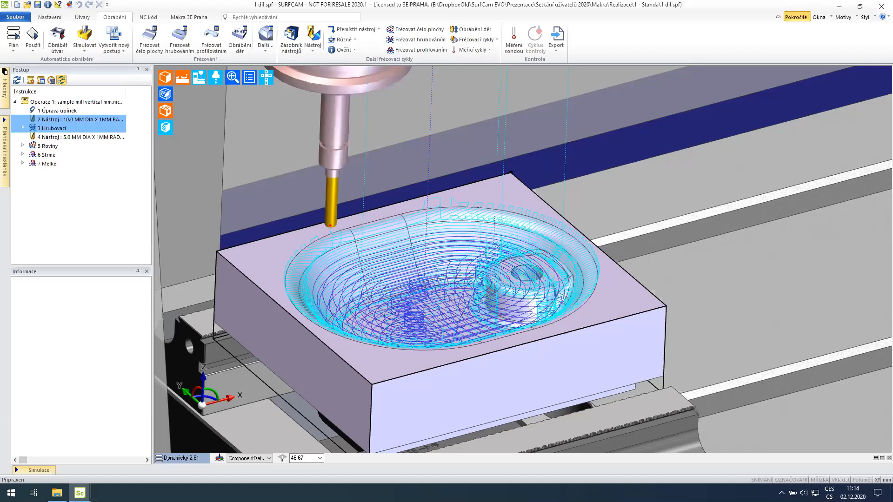
Switch to 2 dil.spf, apply the Hrub template from the Makra folder, and choose the 25.0 mm x 2mm rad End Mill from the tool store.
mouse_move(79, 493)
left_click(149, 446)
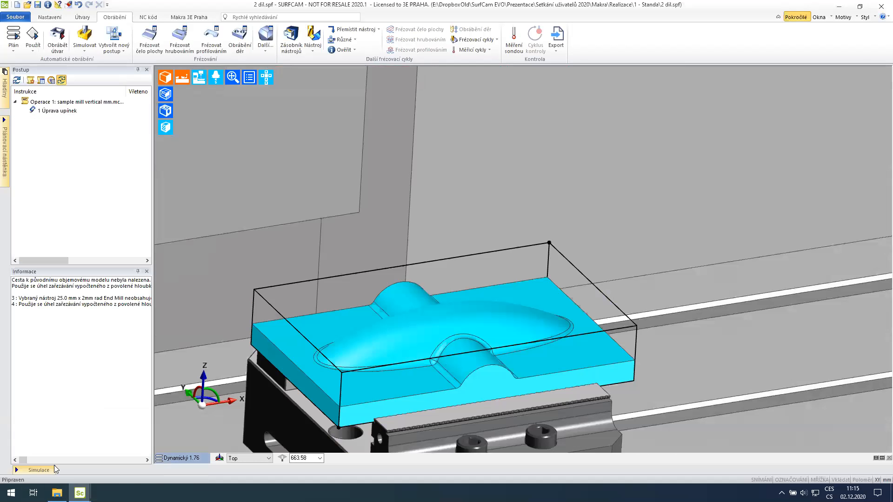
left_click(57, 492)
left_click_drag(676, 133, 349, 136)
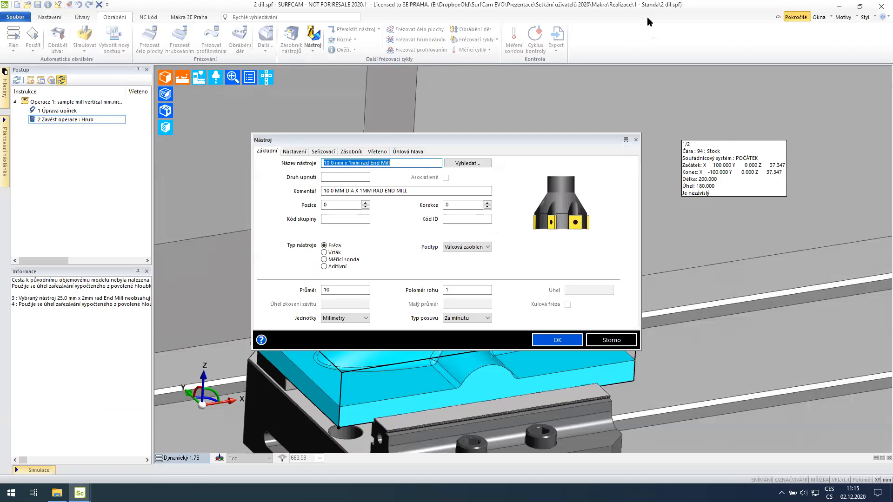
left_click(464, 167)
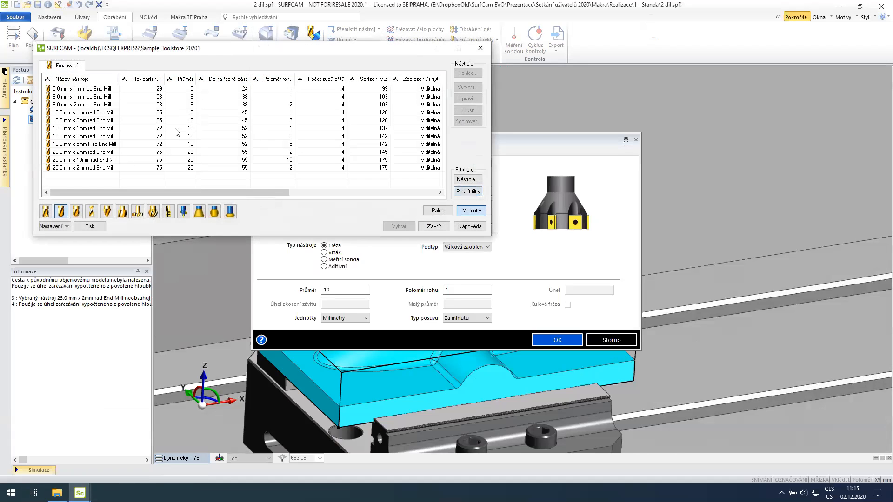
double_click(90, 168)
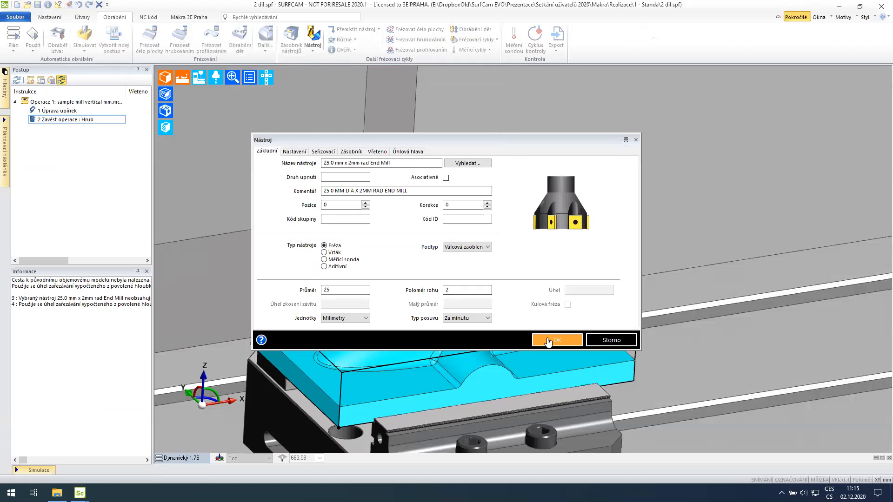
left_click(549, 342)
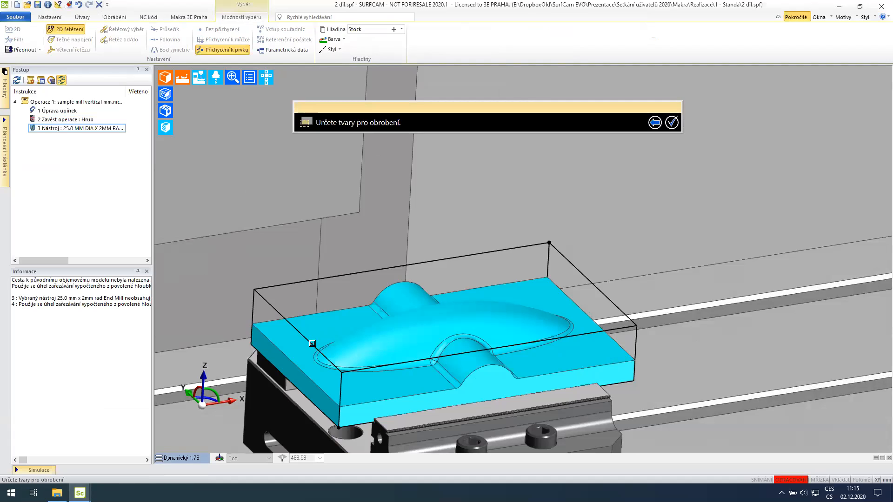
Choose the solid part as the shape to machine and generate its roughing cycle without a machining boundary.
left_click(459, 322)
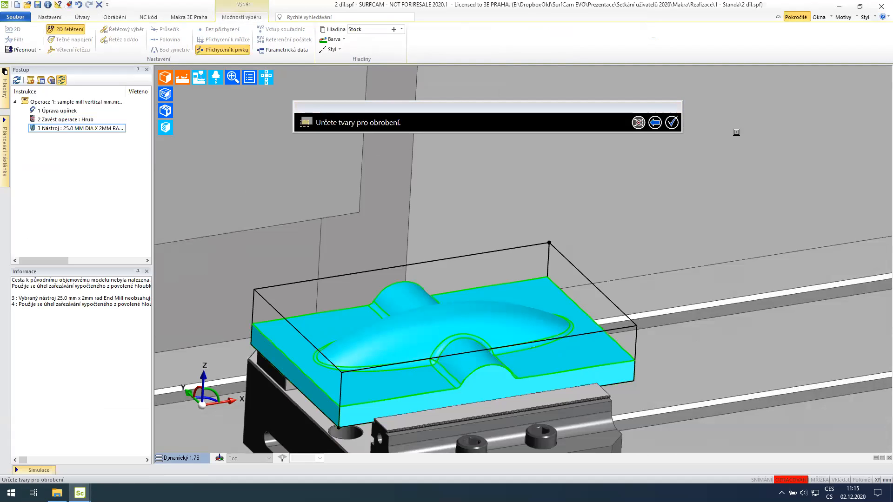
left_click(671, 122)
left_click(672, 122)
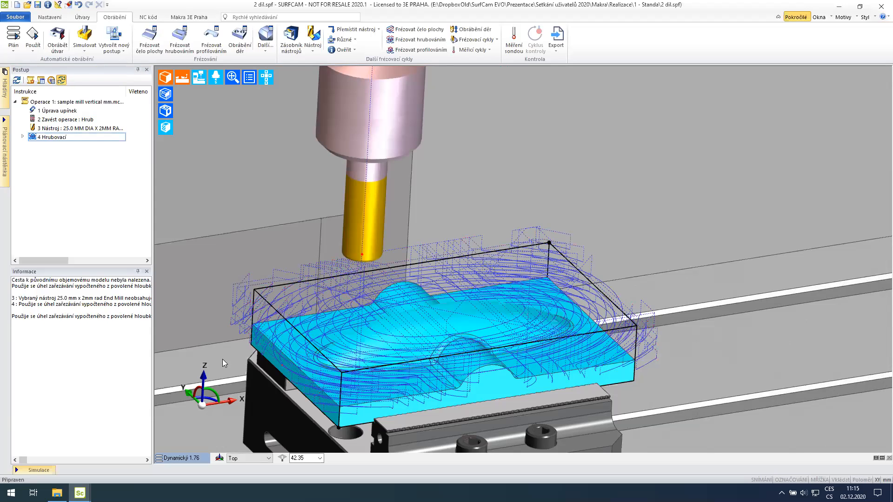
Hide the toolpath of instructions 3 and 4 in 2 dil.spf.
left_click_drag(93, 196, 24, 132)
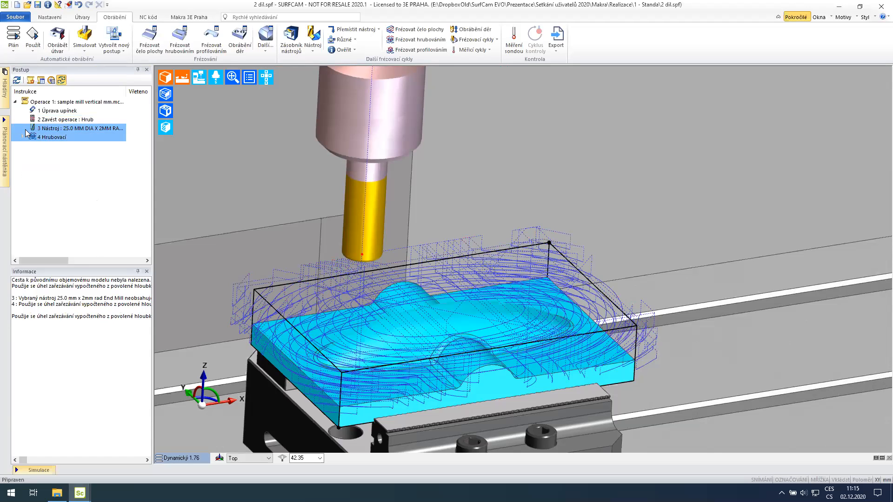
right_click(64, 136)
left_click(89, 211)
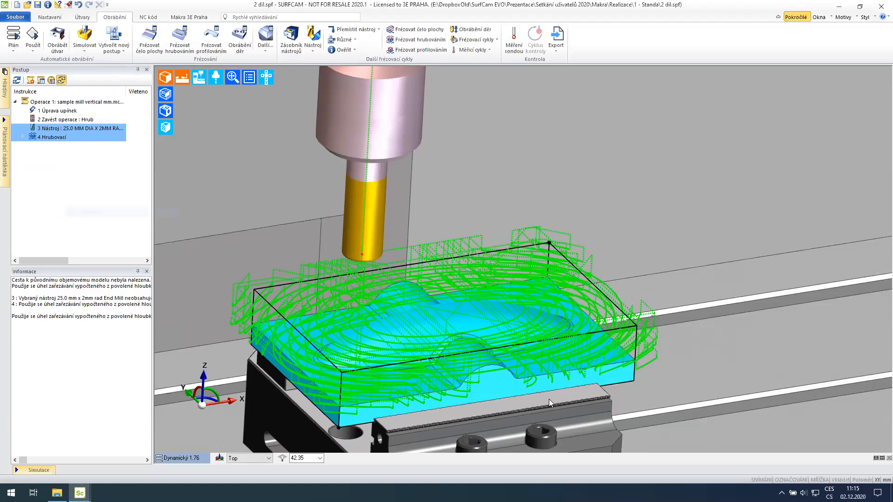
Switch to 1 dil.spf and hide the roughing toolpath of instructions 2 and 3.
mouse_move(79, 493)
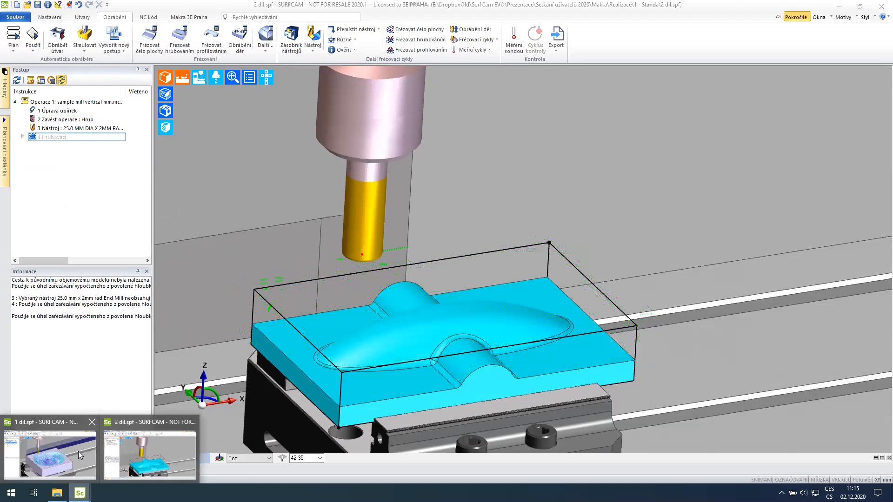
left_click(78, 451)
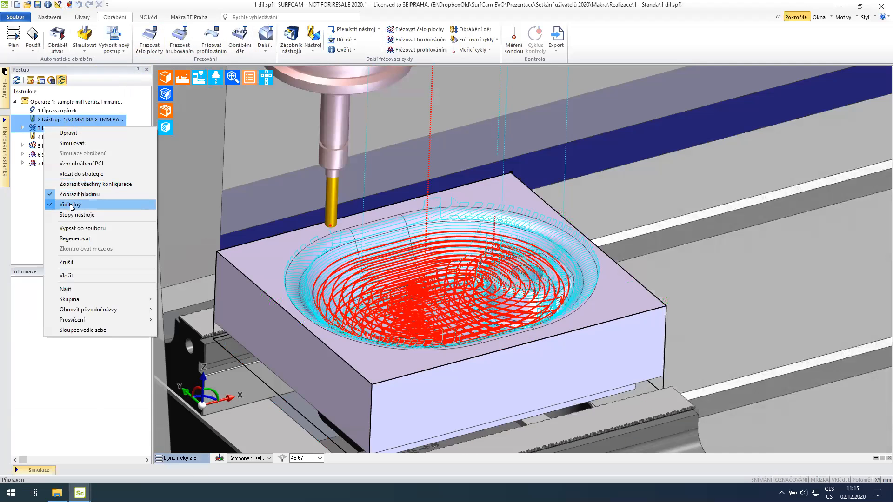
left_click(72, 205)
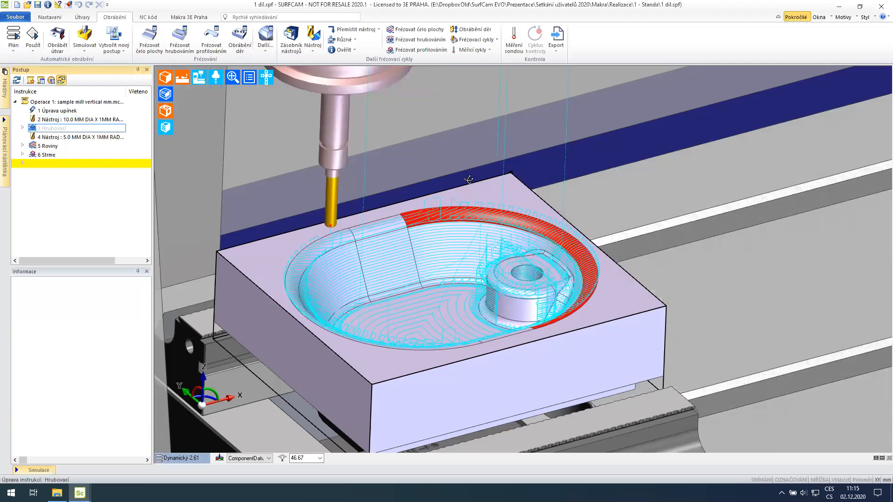
Examine the finishing toolpaths of 1 dil.spf one by one: the 5.0 mm tool, Roviny, Strme and Melke.
middle_click_drag(468, 181, 448, 186)
left_click(68, 136)
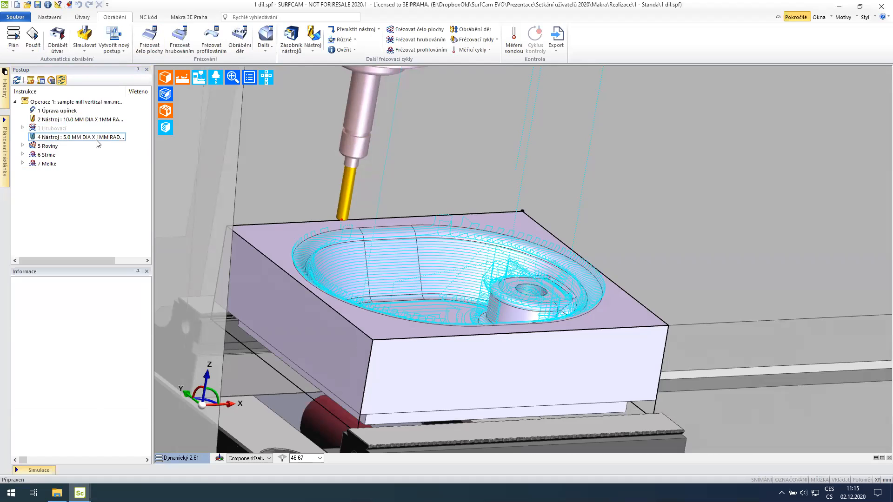
left_click(53, 148)
left_click(52, 156)
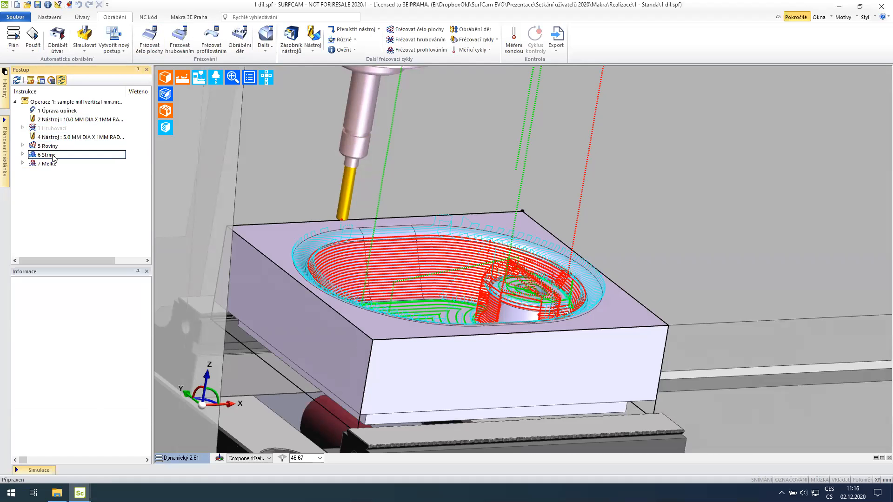
left_click(48, 164)
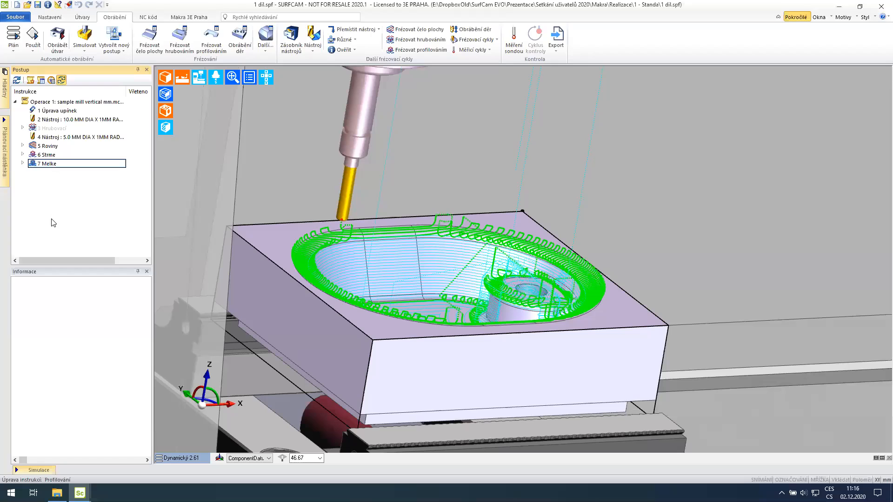
left_click(61, 208)
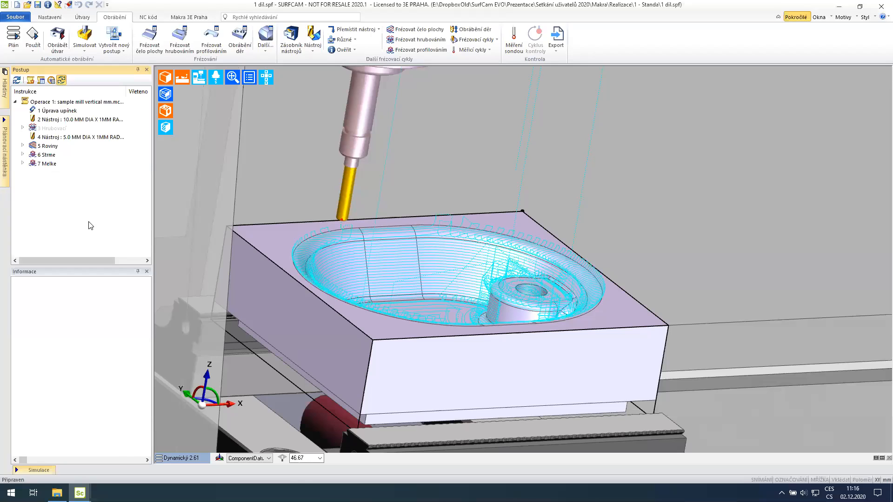
Save instructions 4 to 7 of 1 dil.spf as a PCI template named Slicht in the Makra folder, with no instruction dialogs shown.
left_click_drag(99, 223, 18, 138)
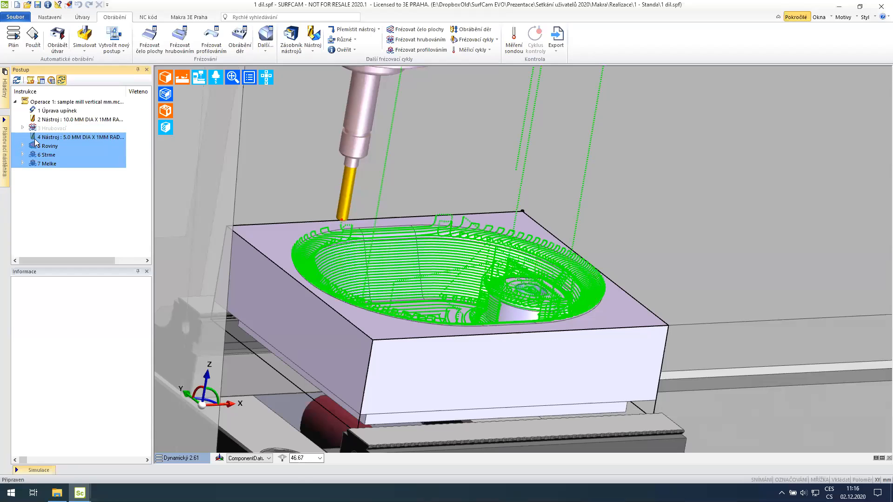
right_click(54, 141)
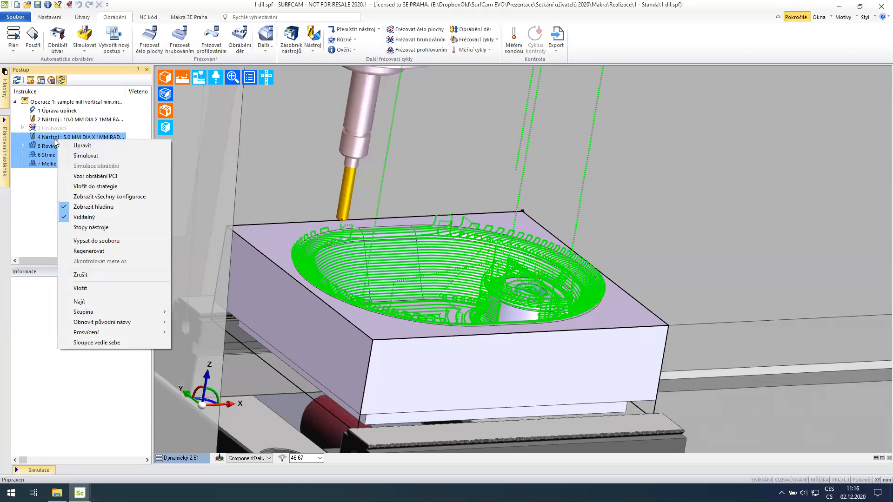
left_click(124, 176)
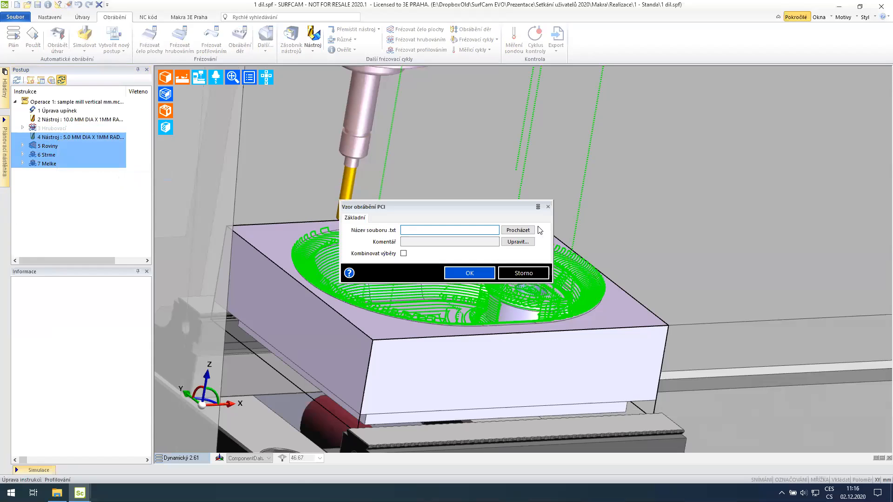
left_click(517, 231)
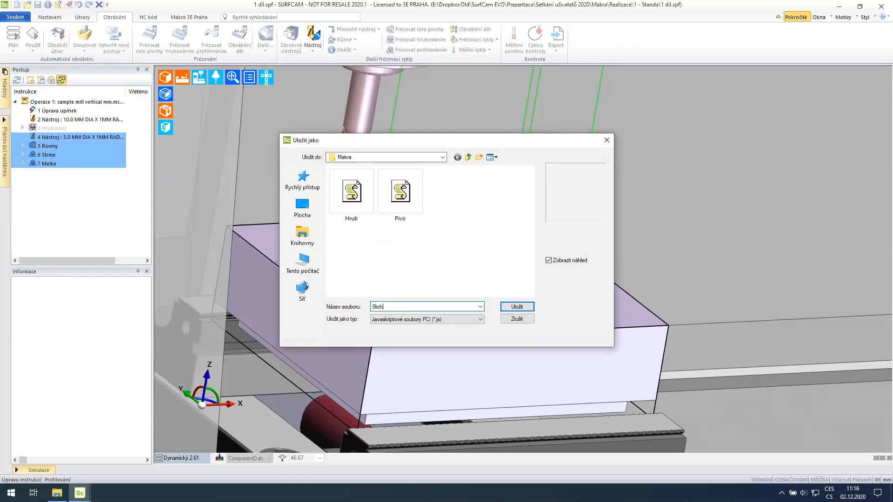
type("Slicht")
left_click(517, 307)
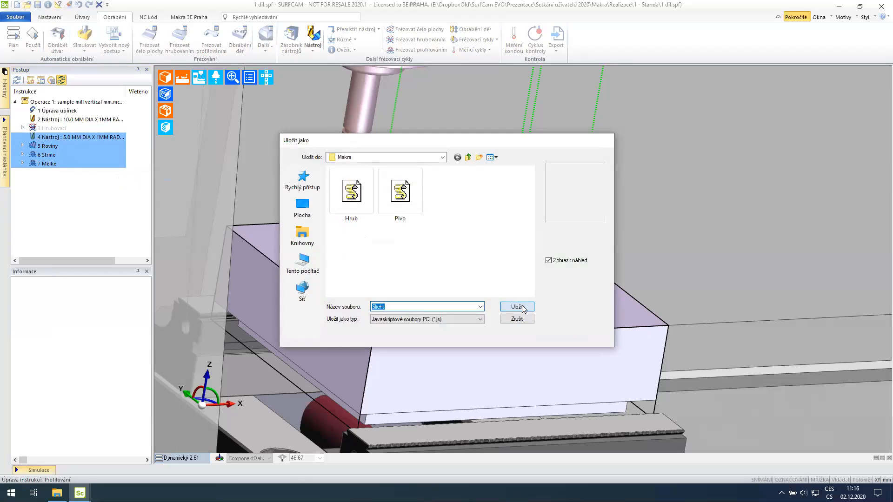
left_click(470, 273)
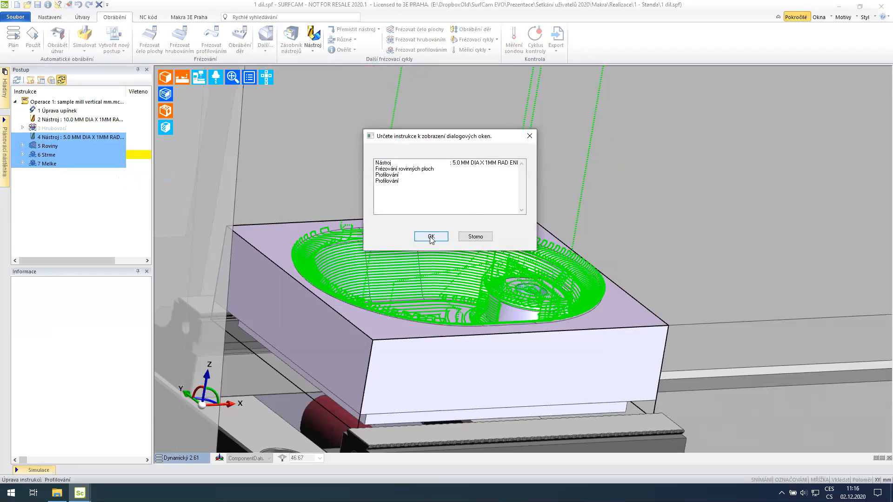
left_click(431, 237)
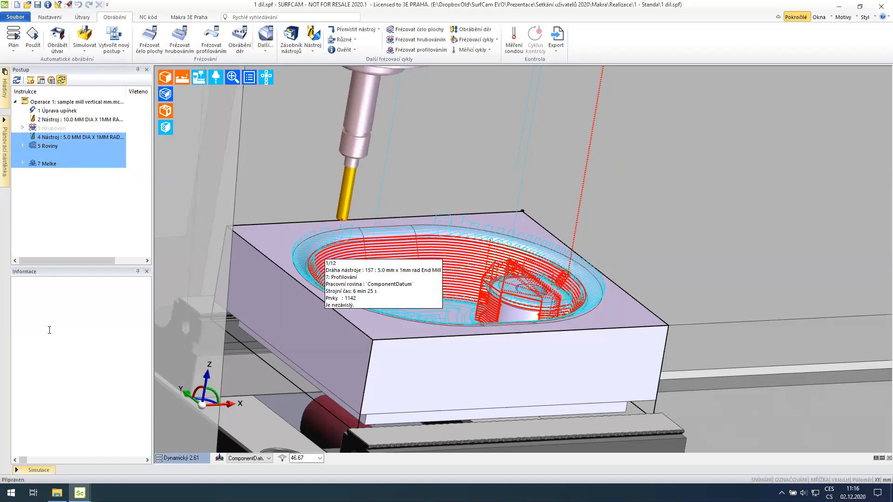
Switch to 2 dil.spf and apply the Slicht template from the Makra folder to its machining operation.
left_click(79, 493)
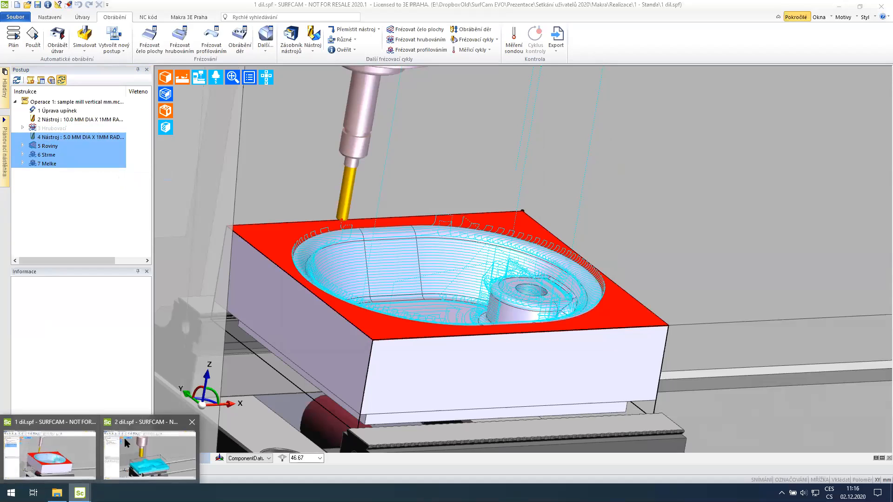
left_click(147, 458)
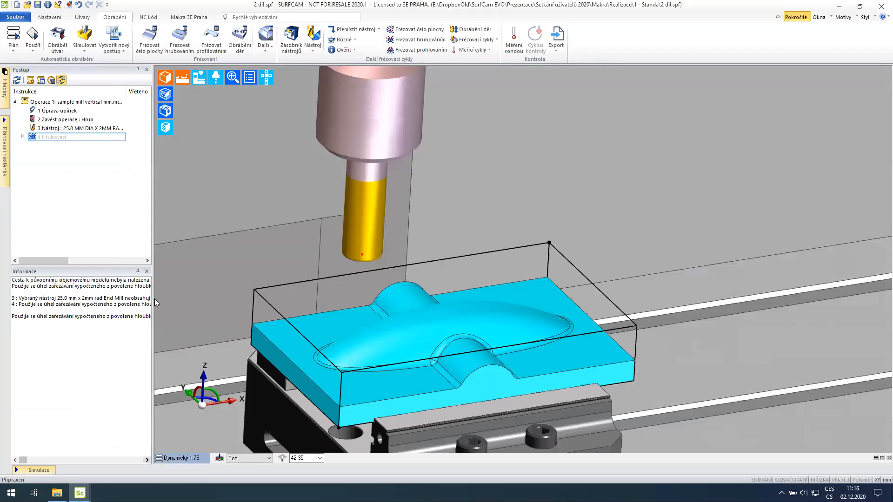
left_click(57, 492)
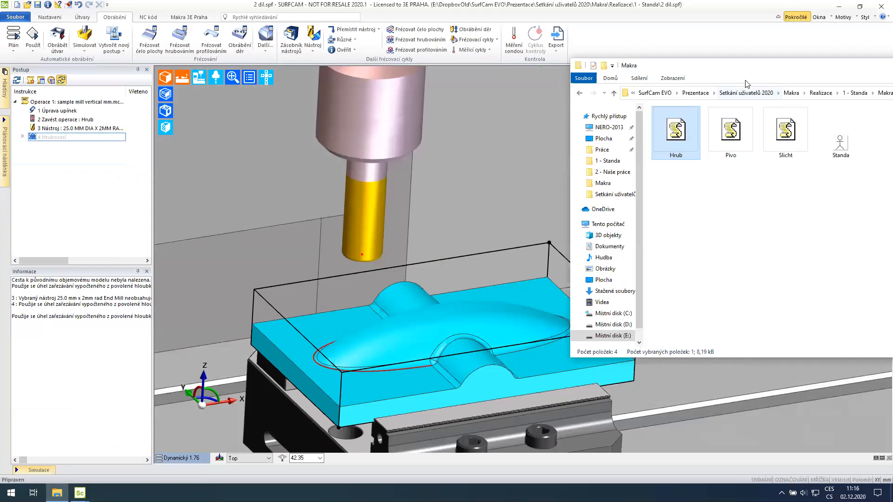
left_click_drag(709, 70, 666, 74)
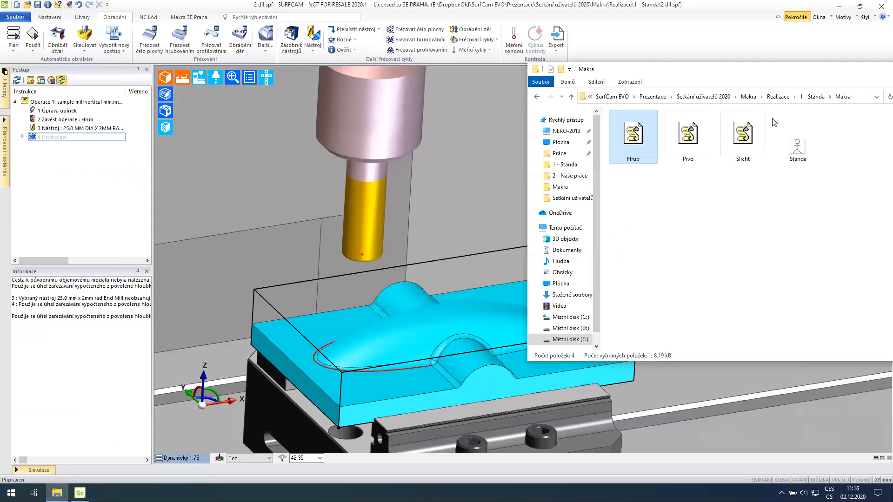
double_click(744, 137)
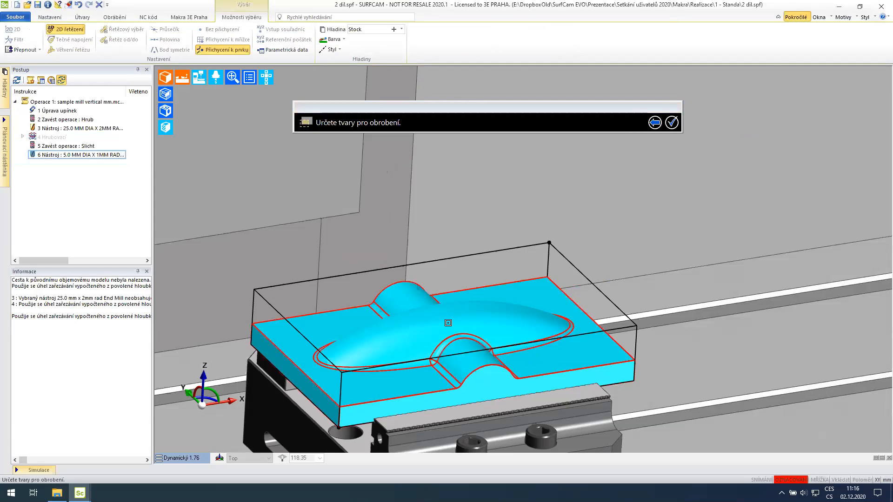
Choose the solid part as the shape for the flat-surface milling and both profiling cycles, generating each without a machining boundary.
left_click(672, 123)
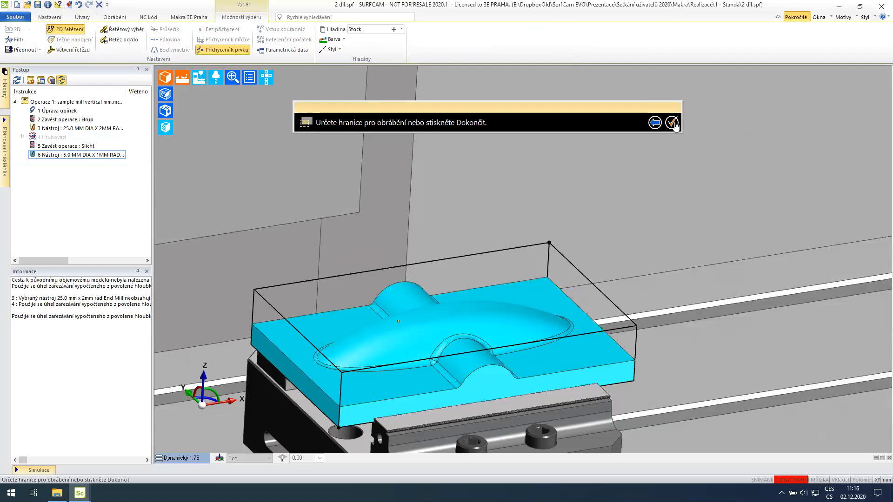
left_click(674, 123)
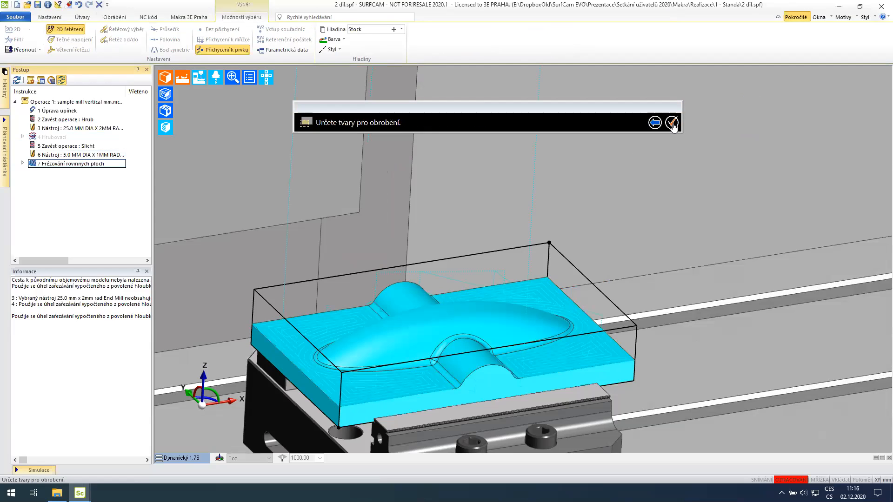
left_click(455, 314)
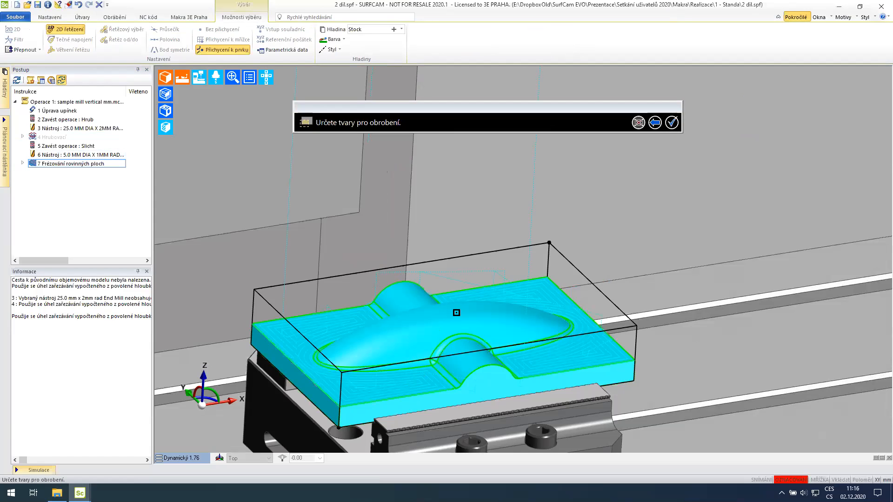
left_click(672, 122)
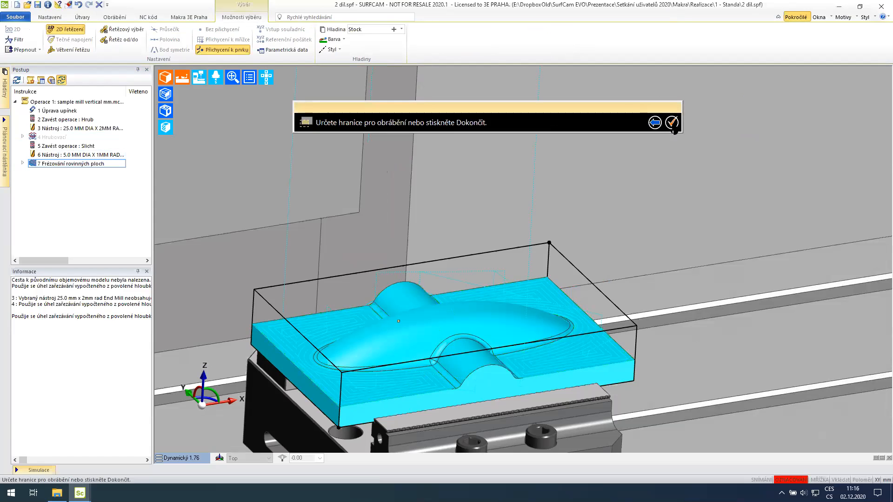
left_click(672, 127)
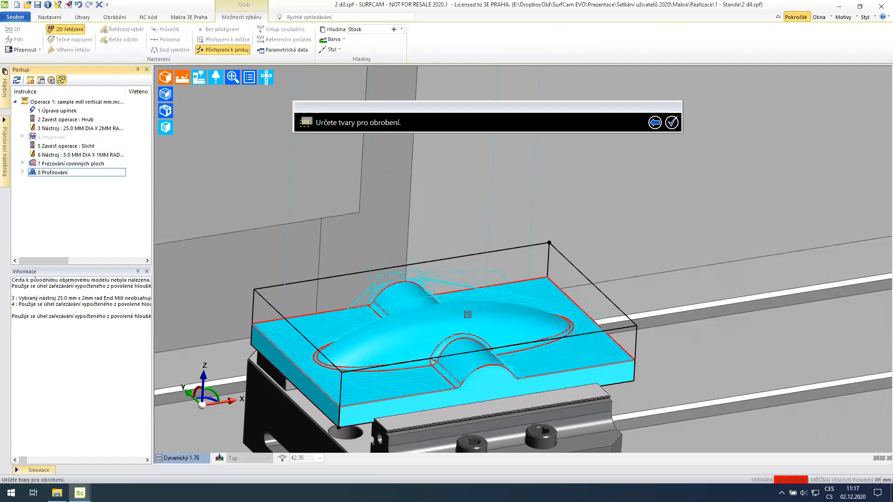
left_click(435, 318)
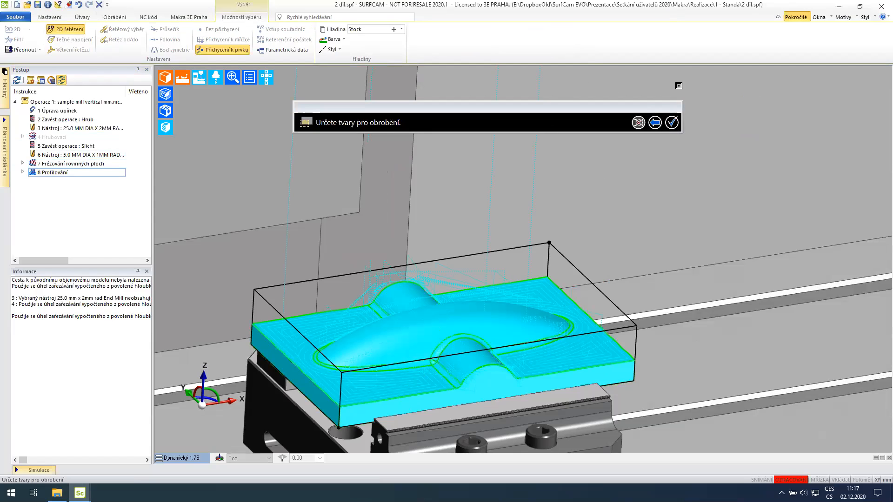
left_click(672, 123)
left_click(672, 123)
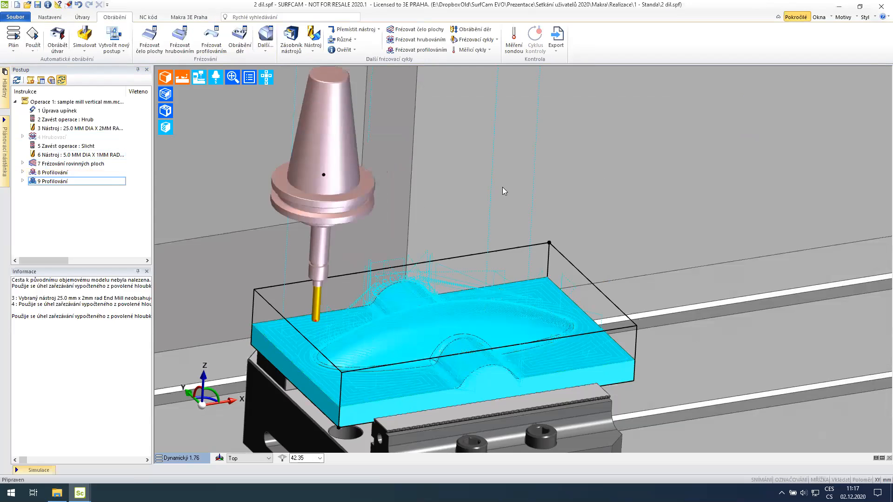
left_click_drag(73, 202, 21, 156)
key("Delete")
key("ctrl+z")
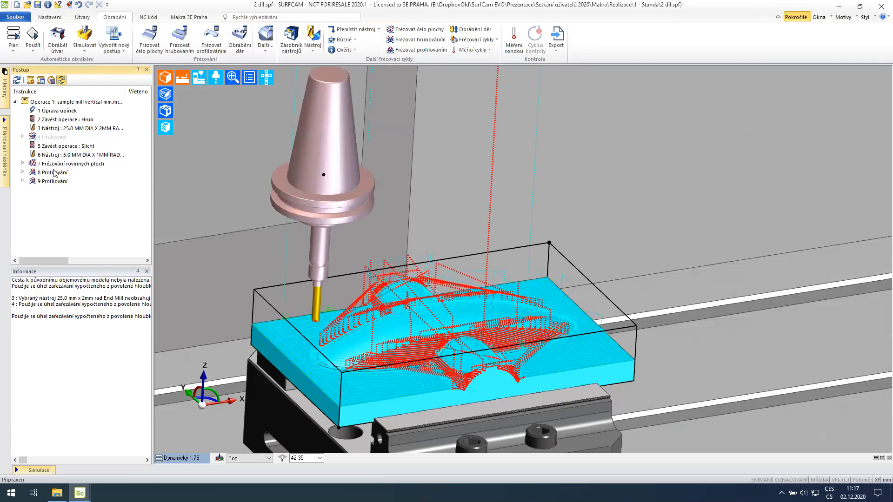
Examine the toolpaths of profiling instructions 8 and 9 and the geometry selections of instruction 9, leaving its settings unchanged.
left_click(52, 176)
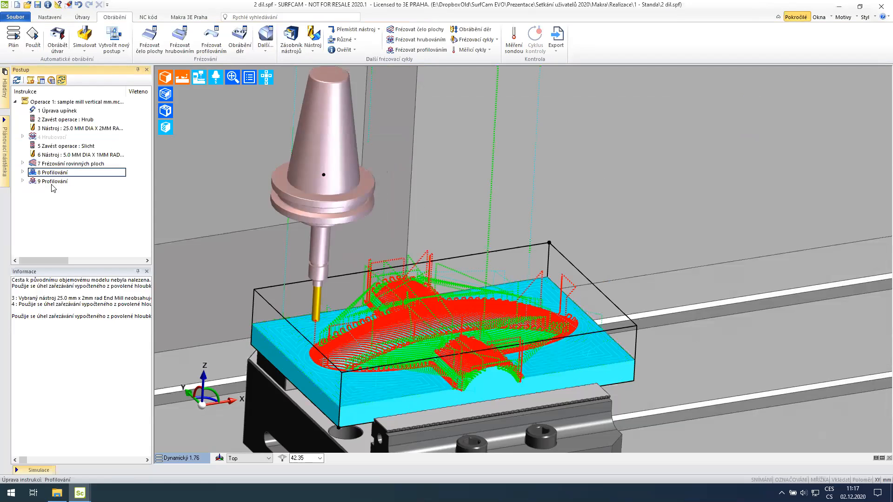
left_click(51, 183)
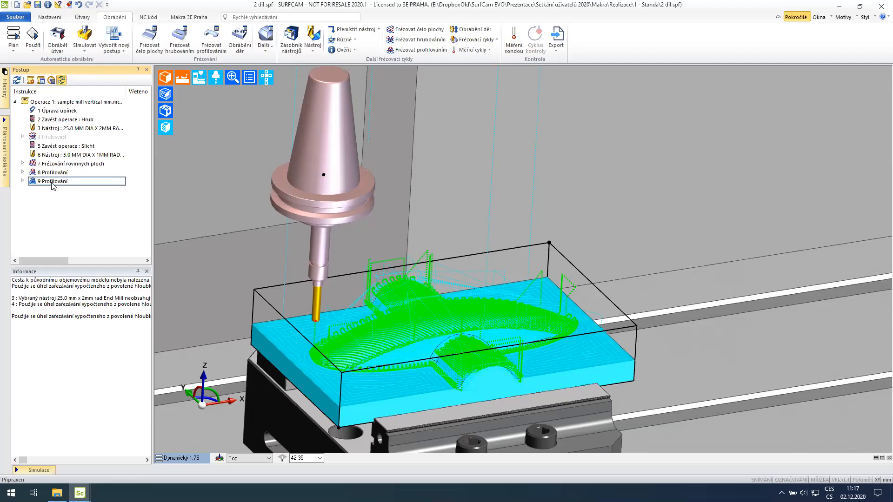
double_click(64, 181)
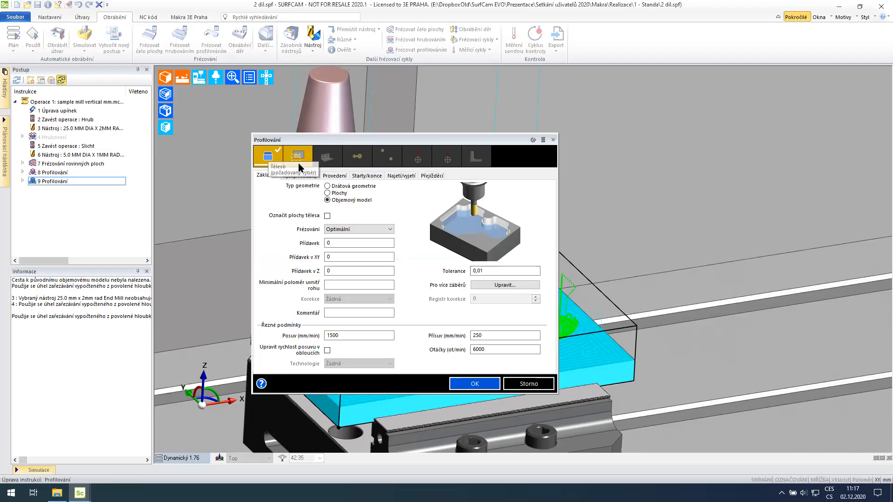
left_click(525, 383)
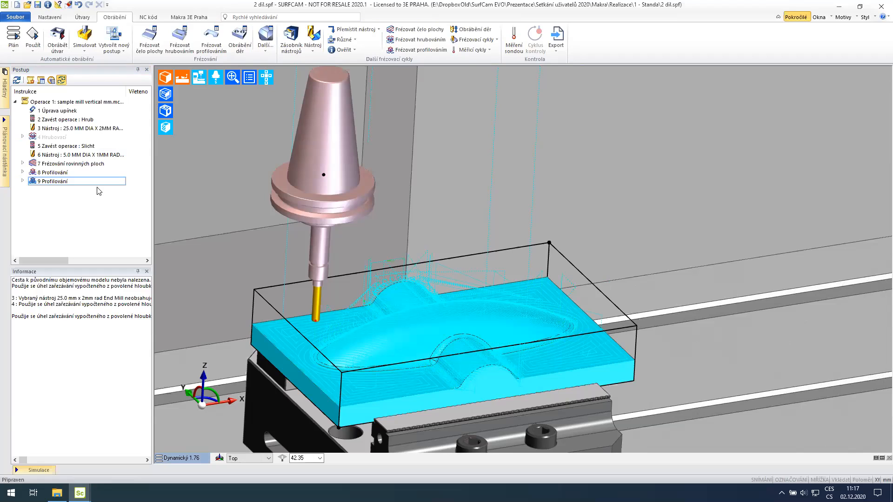
Delete the Slicht finishing instructions 5 to 9 from 2 dil.spf and switch to 1 dil.spf.
left_click_drag(93, 233, 17, 147)
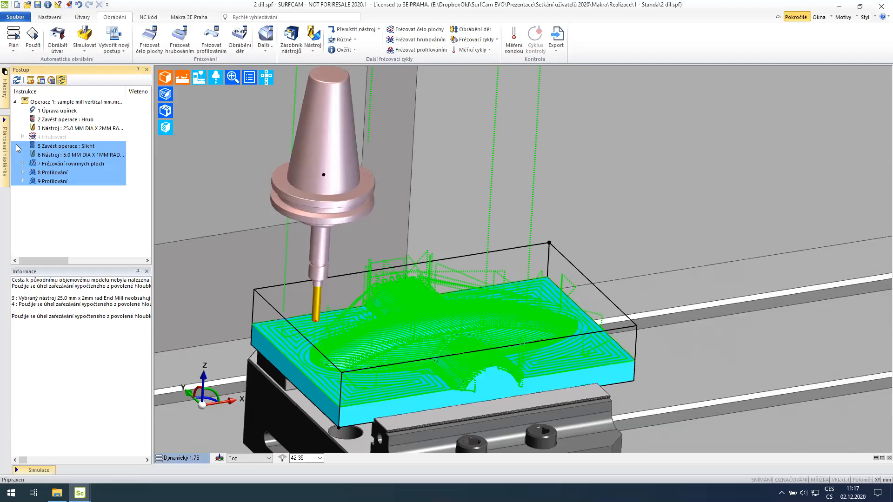
key("Delete")
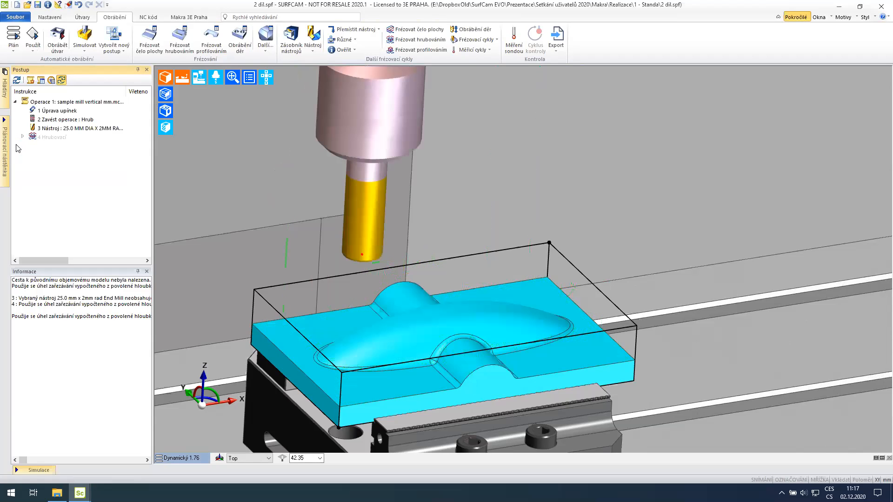
mouse_move(79, 493)
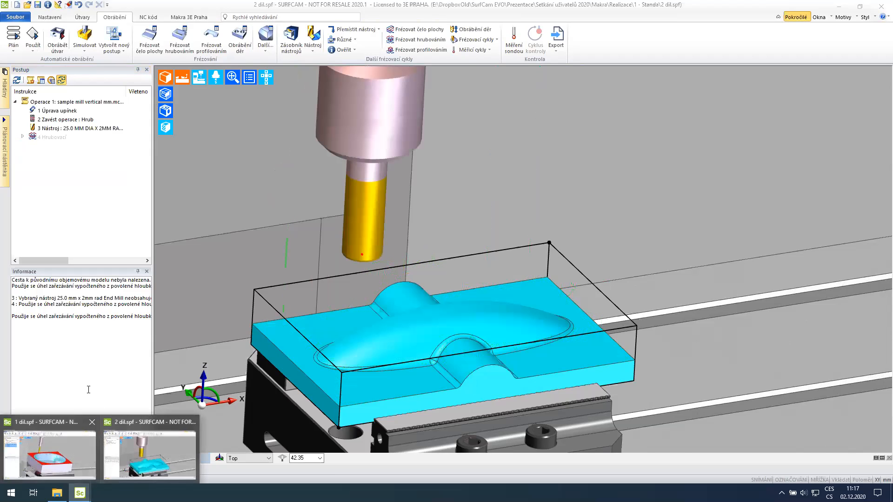
left_click(59, 451)
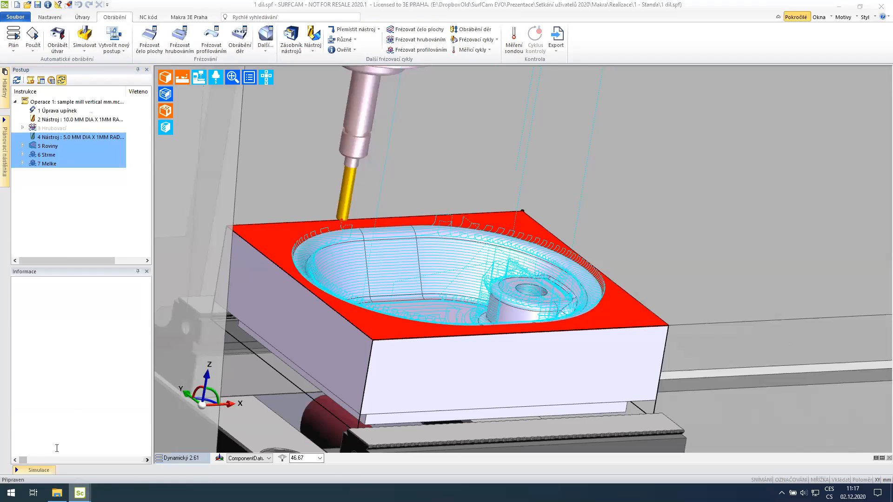
Save instructions 4 to 7 as a PCI template with combined selections, overwriting Slicht in the Makra folder.
right_click(63, 137)
left_click(115, 176)
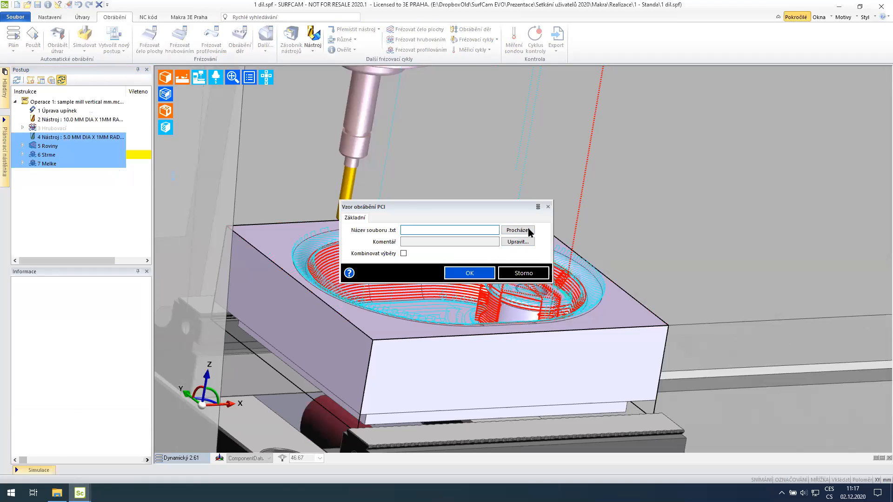
left_click(530, 231)
left_click(444, 194)
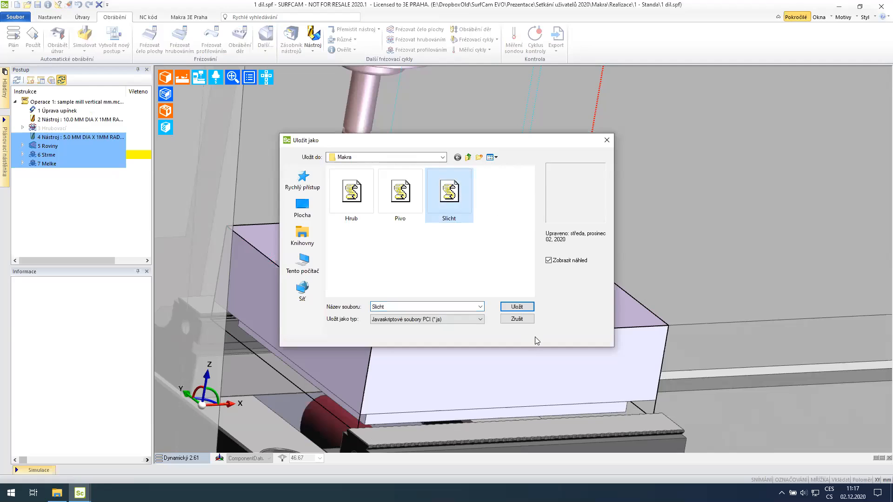
left_click(515, 307)
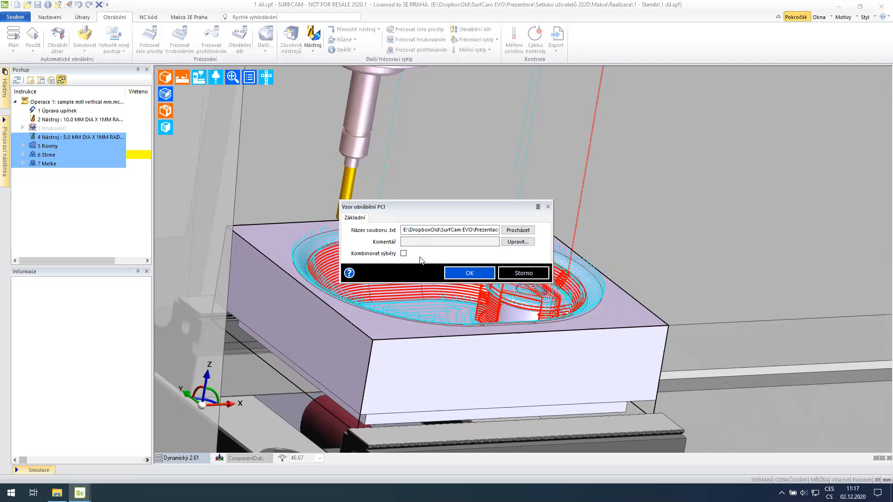
left_click(403, 253)
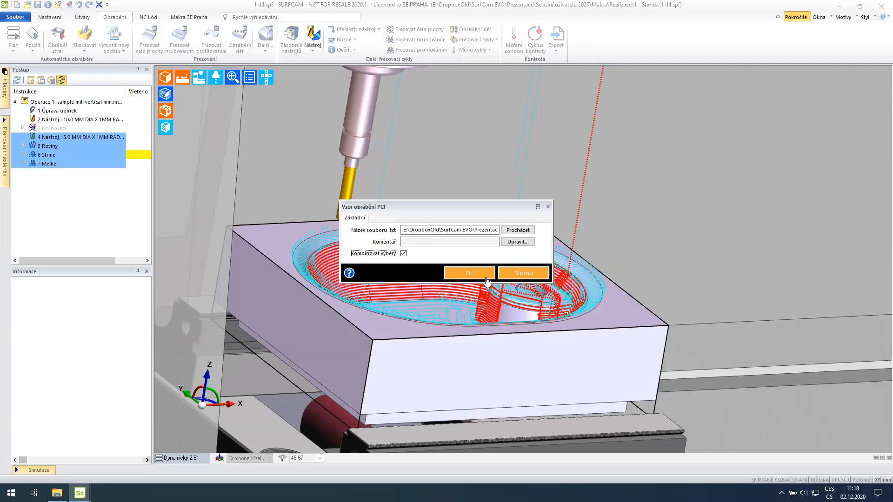
left_click(469, 273)
left_click(435, 235)
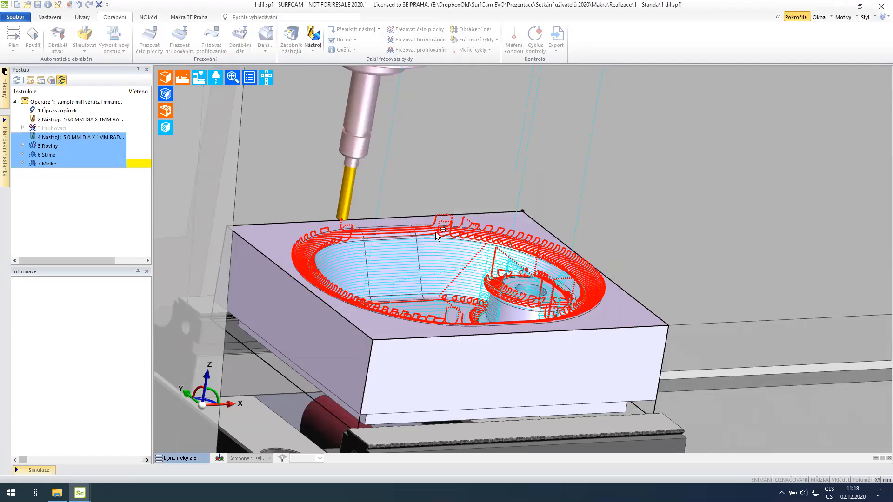
Switch to 2 dil.spf and apply the updated Slicht template from the Makra folder to the part.
mouse_move(81, 486)
left_click(137, 460)
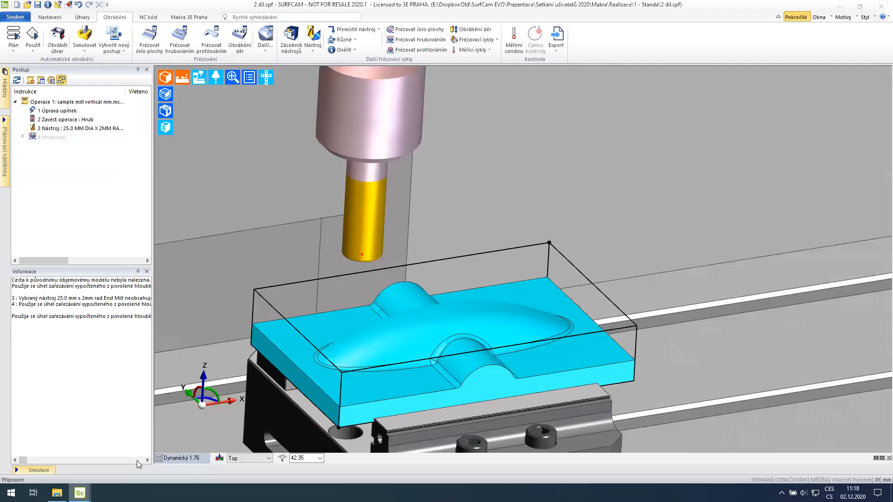
left_click(56, 493)
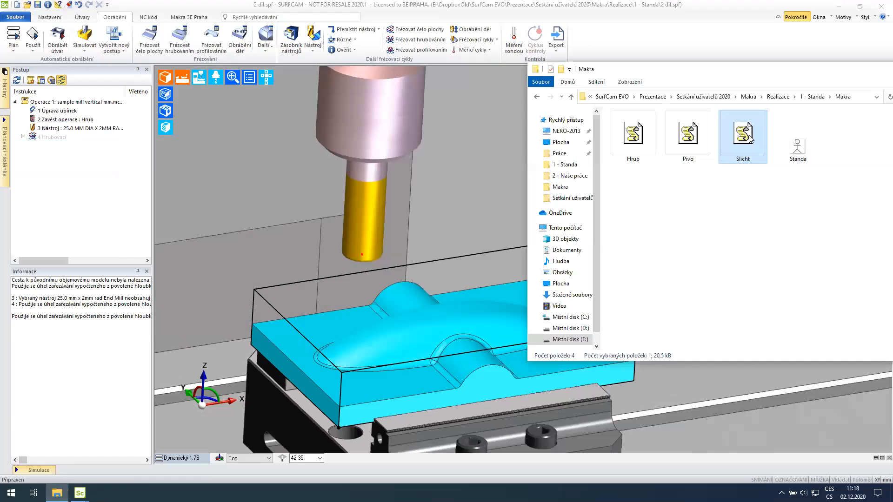
left_click_drag(748, 135, 338, 181)
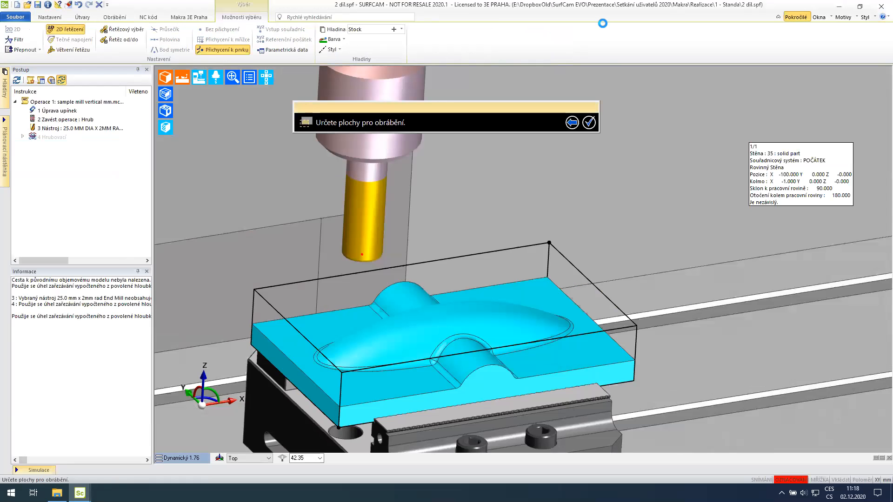
Choose the whole solid part as the geometry for all finishing cycles and generate them without a machining boundary.
double_click(498, 328)
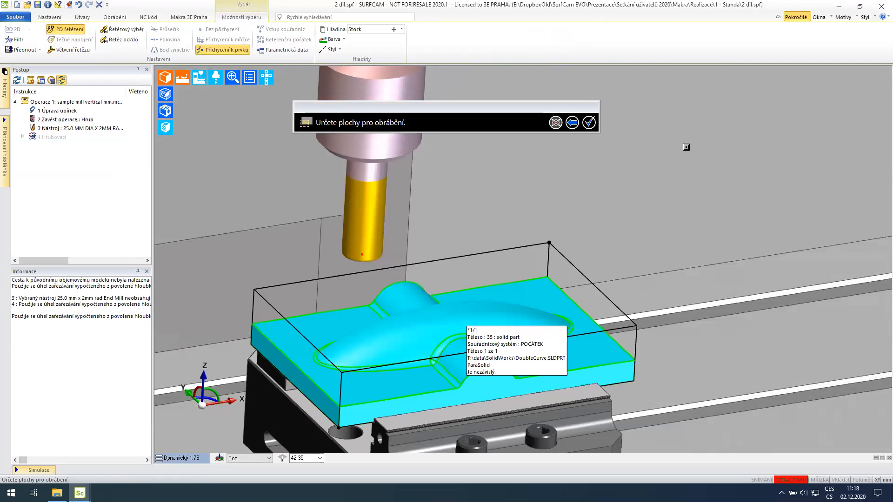
left_click(591, 124)
left_click(589, 123)
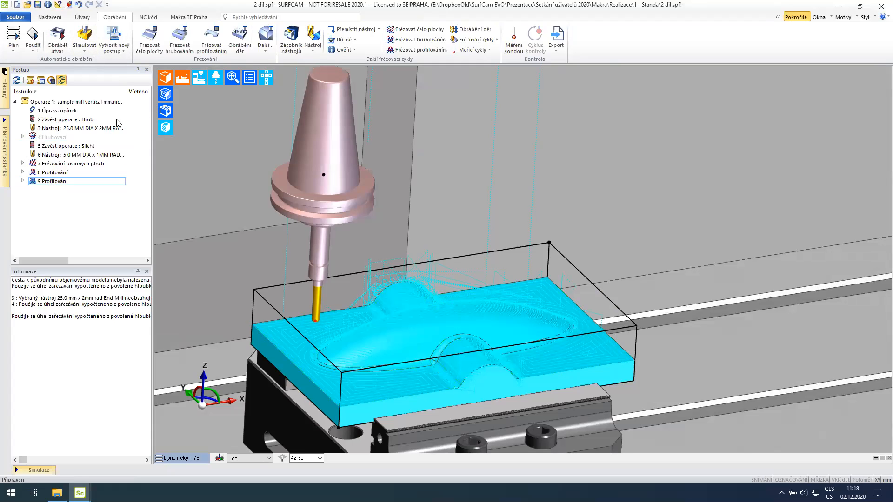
Examine the flat-surface milling toolpath of instruction 7 up close and review its basic settings and feed rate without changing them.
left_click(61, 165)
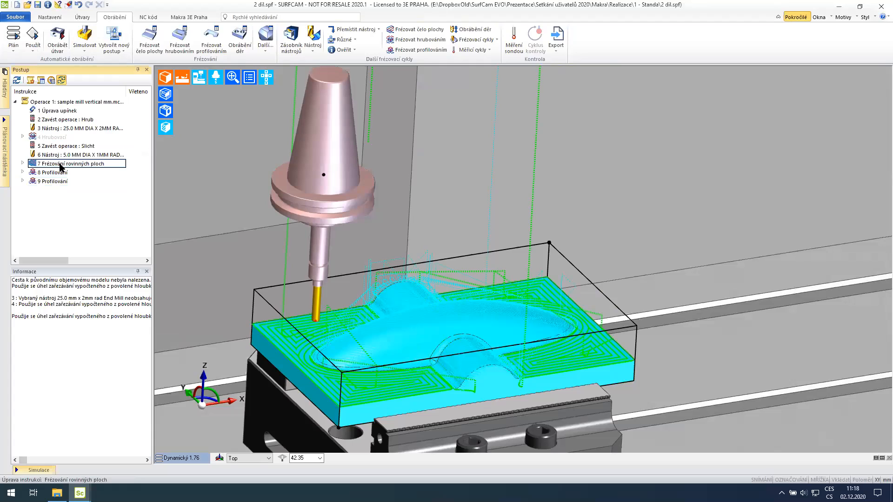
middle_click_drag(292, 327, 355, 289)
scroll(355, 289, "up", 2)
scroll(354, 290, "up", 4)
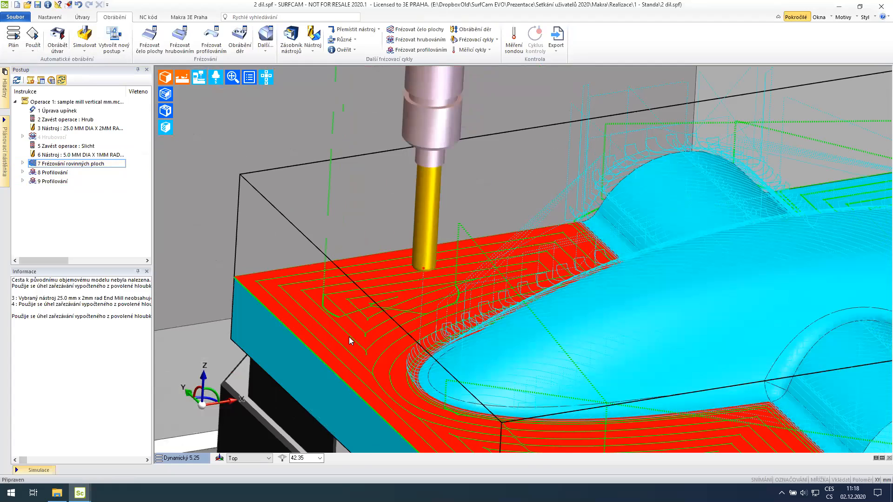
double_click(69, 164)
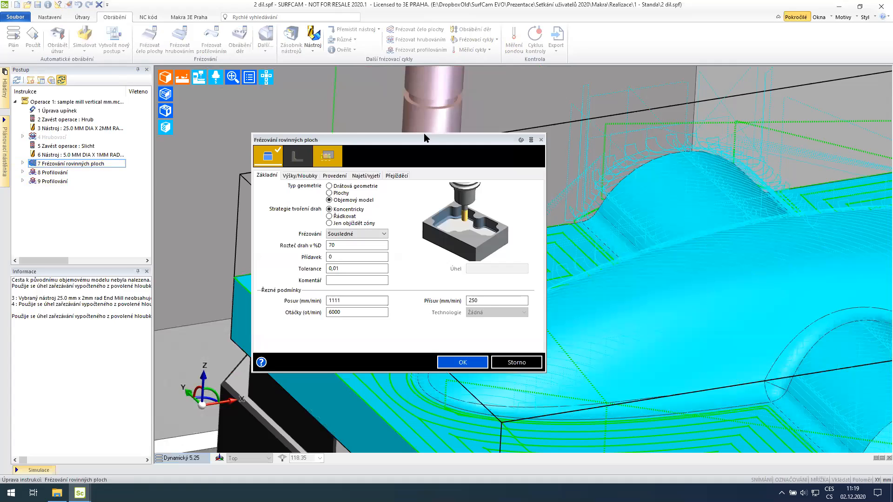
left_click_drag(421, 139, 378, 51)
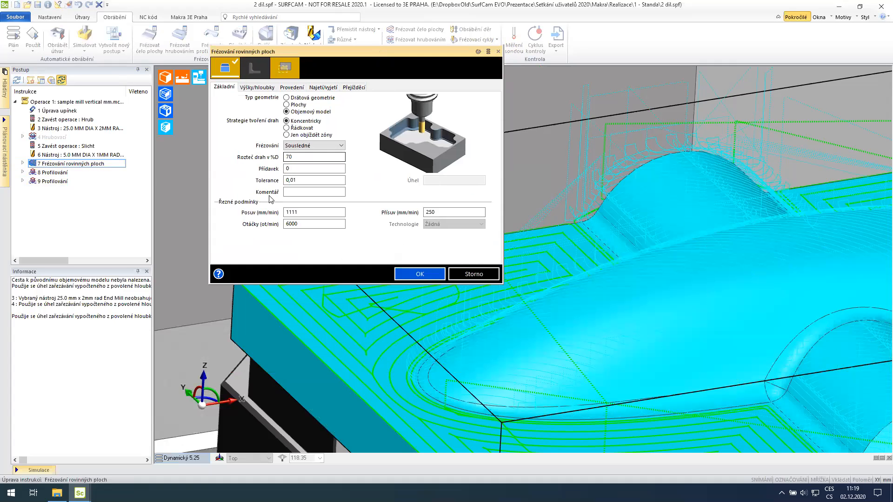
double_click(326, 211)
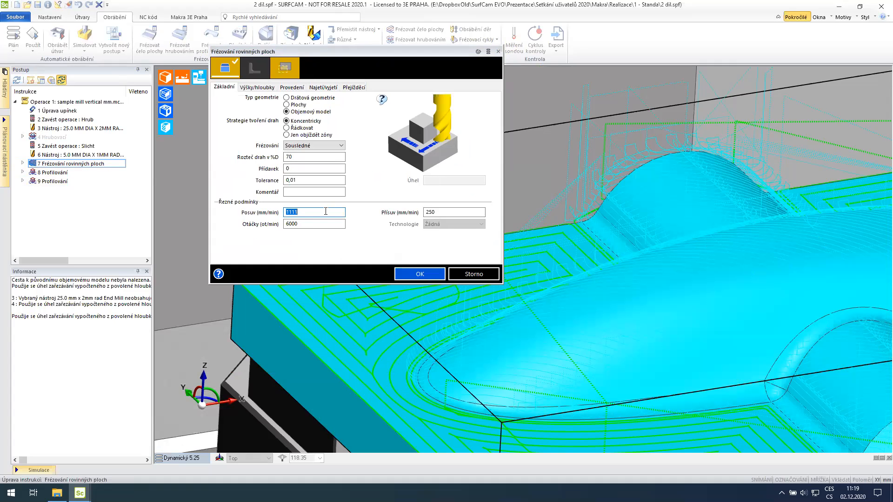
left_click(484, 278)
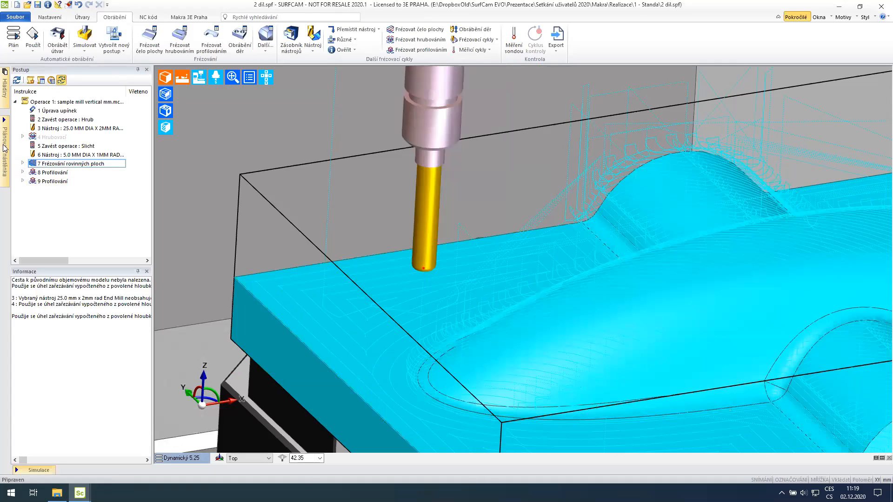
left_click_drag(88, 212, 51, 163)
right_click(48, 156)
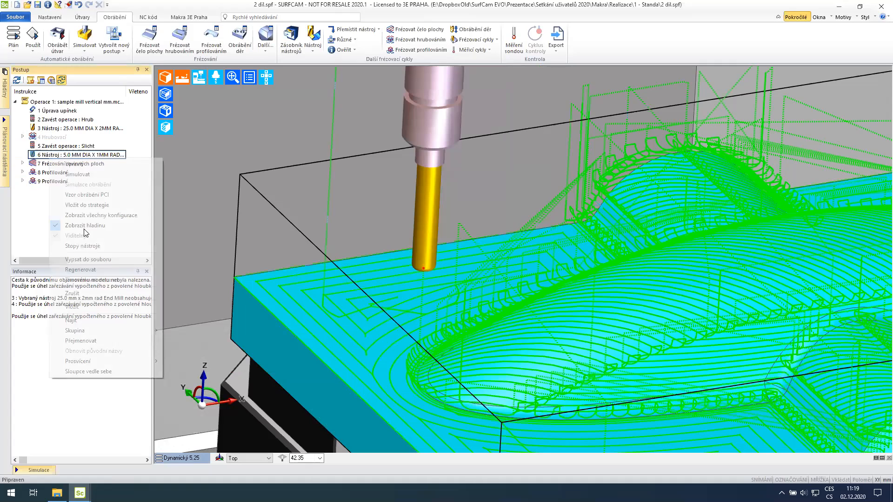
left_click(128, 186)
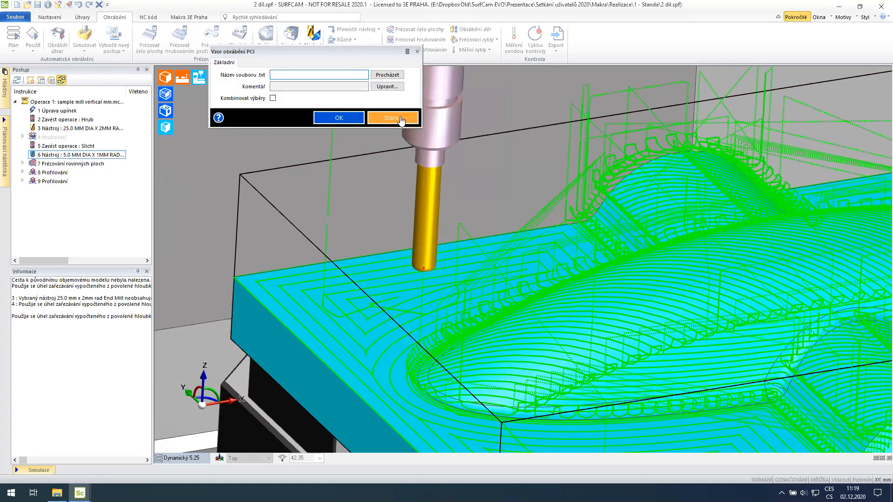
left_click(404, 116)
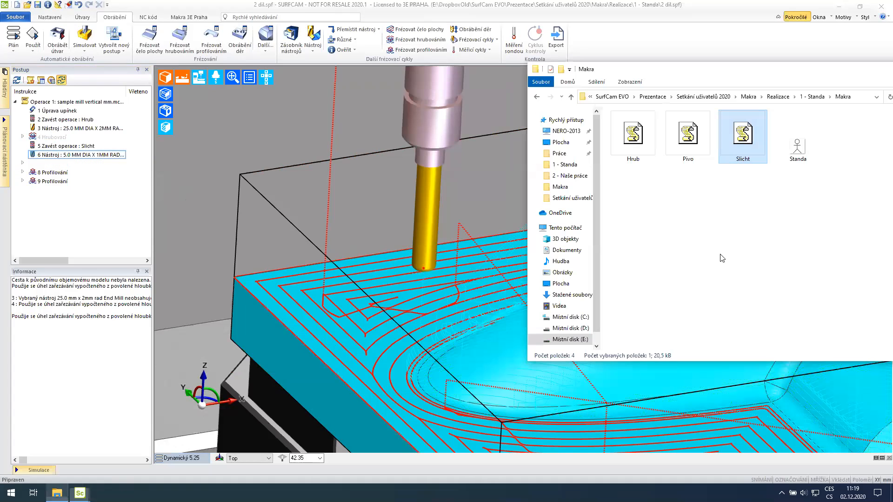
Open the Slicht template script from the Makra folder in Notepad++.
left_click_drag(709, 73, 438, 43)
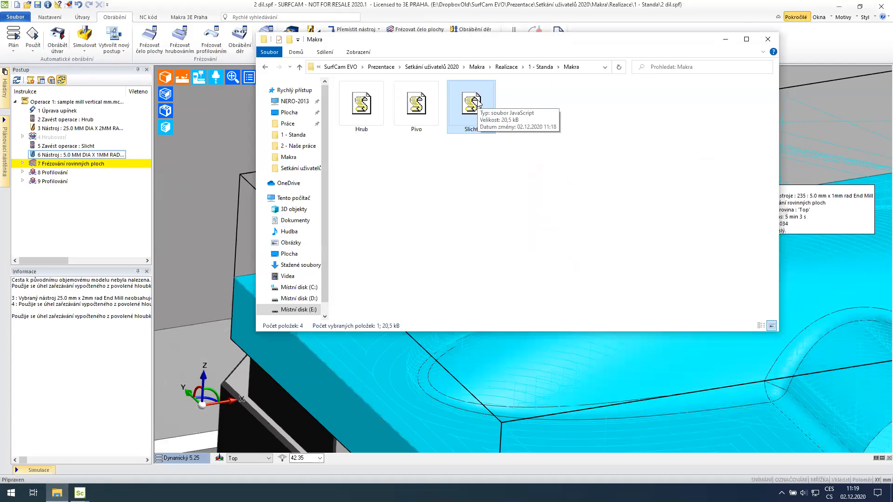
right_click(475, 107)
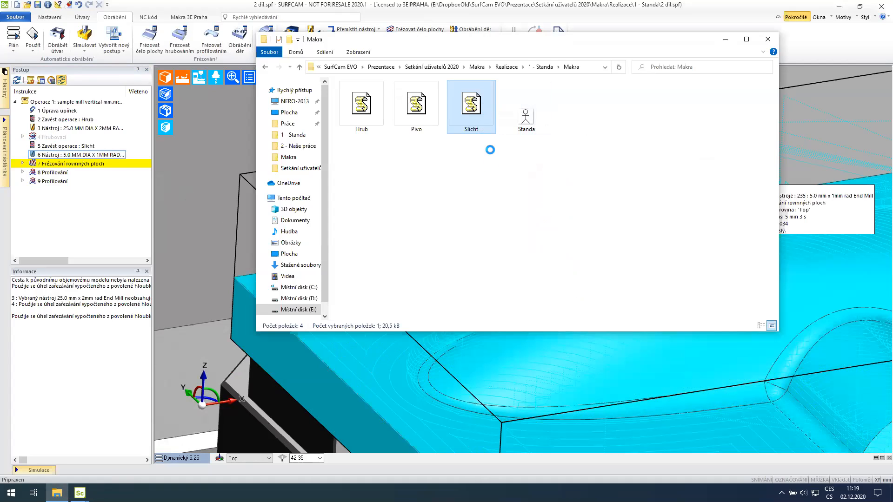
left_click(514, 196)
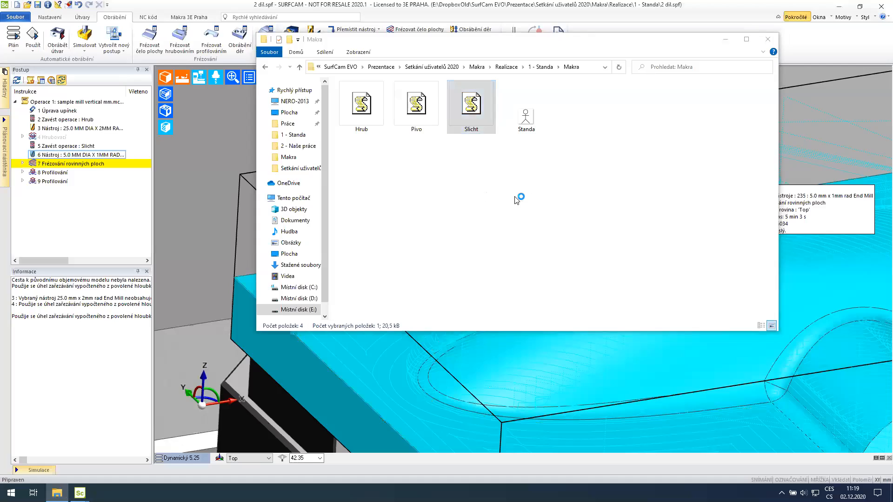
Examine the Slicht.js code, covering the selection prompts for surfaces and boundaries and the tool definition commands.
scroll(232, 177, "up", 20)
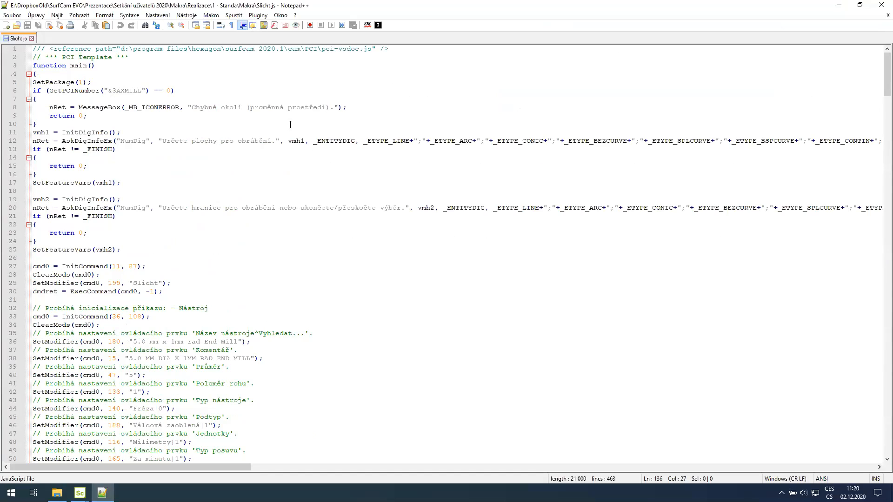
scroll(197, 186, "down", 6)
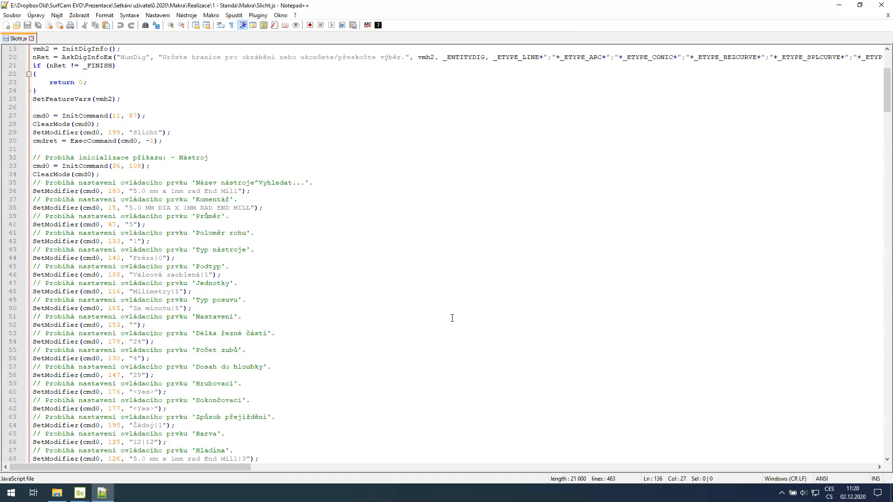
left_click_drag(33, 157, 192, 186)
scroll(191, 186, "up", 6)
left_click_drag(177, 242, 5, 42)
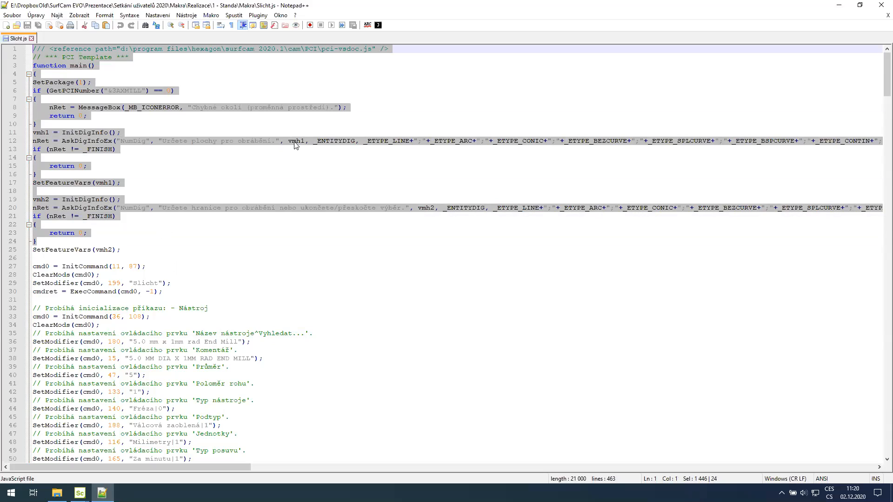
left_click(356, 299)
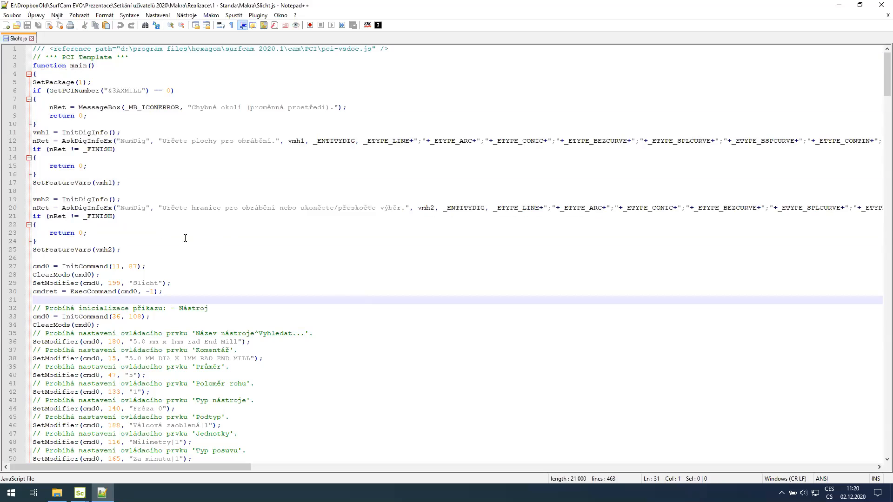
Examine the Slicht operation and tool definition commands in Slicht.js, including the holder, spindle and tool database settings.
scroll(185, 238, "down", 5)
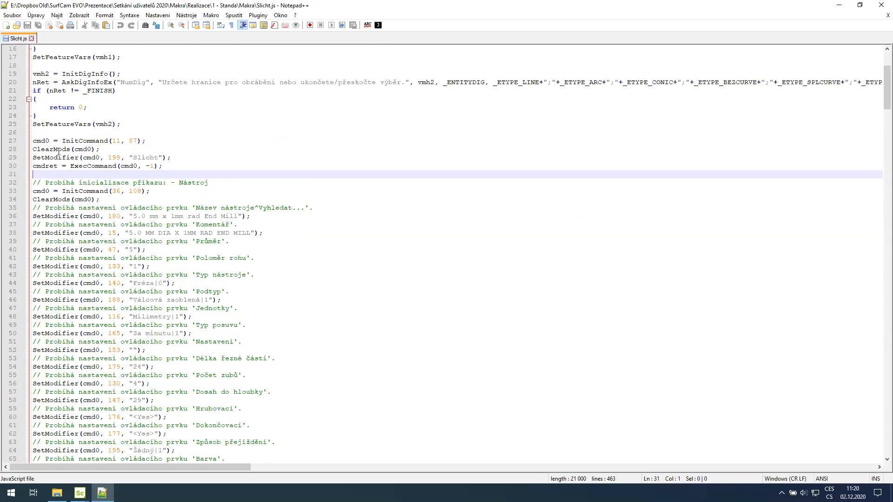
left_click(154, 140)
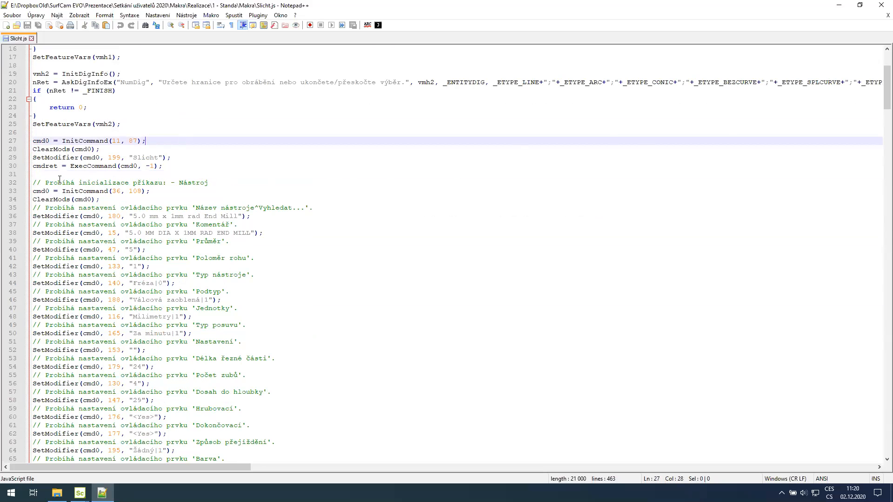
left_click_drag(49, 182, 207, 183)
scroll(228, 208, "down", 12)
scroll(228, 208, "down", 4)
scroll(89, 117, "up", 2)
left_click_drag(66, 124, 302, 282)
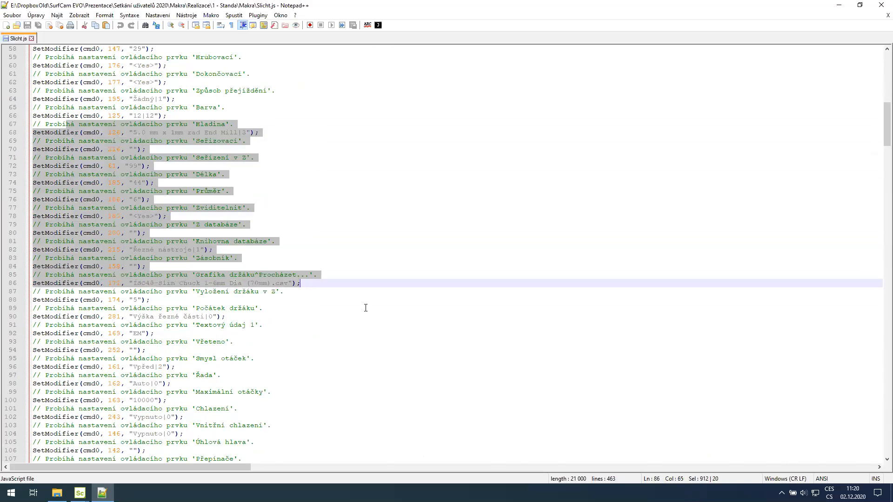
left_click_drag(366, 308, 370, 392)
left_click(355, 290)
scroll(358, 291, "down", 9)
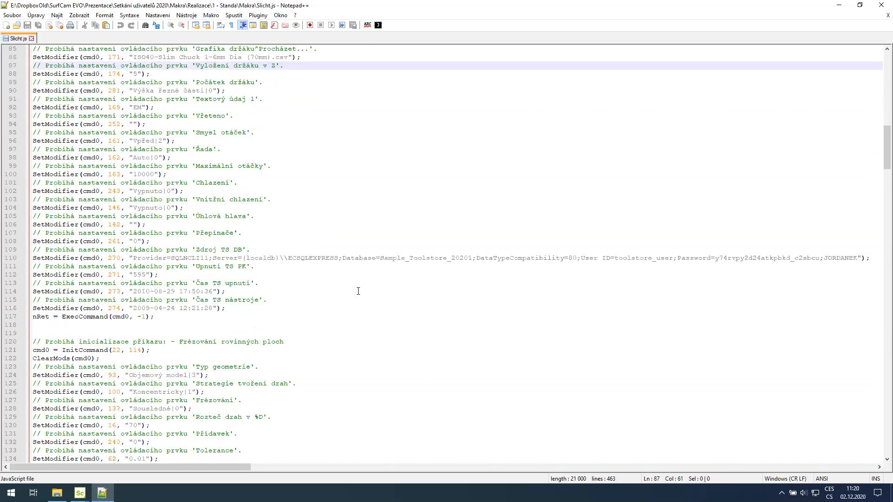
scroll(358, 291, "down", 2)
left_click_drag(36, 250, 225, 259)
scroll(291, 261, "down", 4)
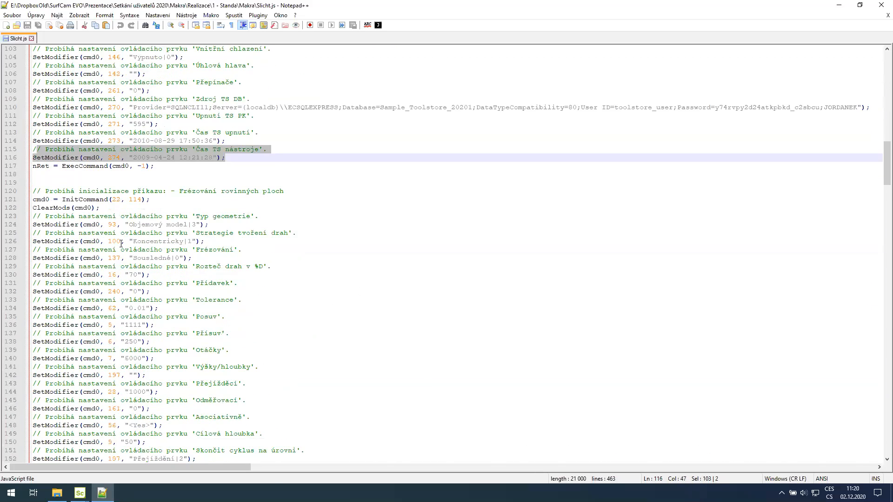
Examine the flat-surface milling and profiling cycle sections of the script, including their stored parameters.
left_click_drag(43, 192, 395, 189)
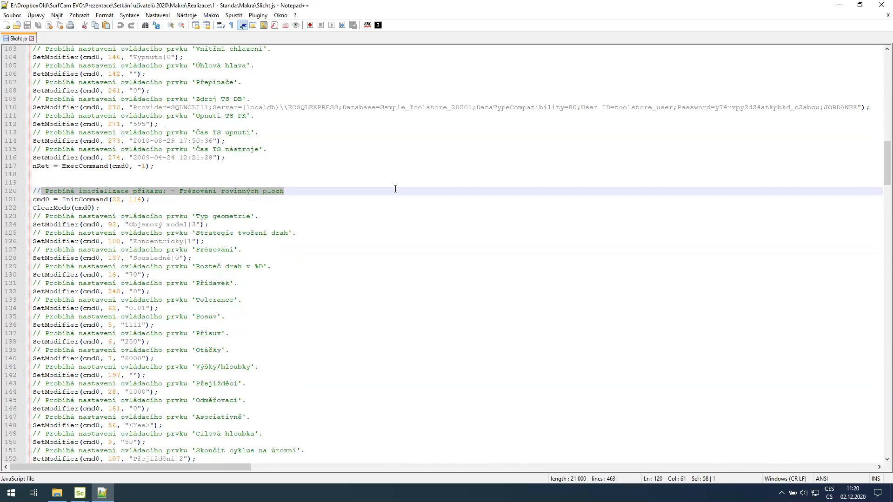
scroll(214, 200, "down", 7)
left_click_drag(66, 149, 433, 312)
scroll(420, 317, "down", 11)
scroll(409, 321, "down", 9)
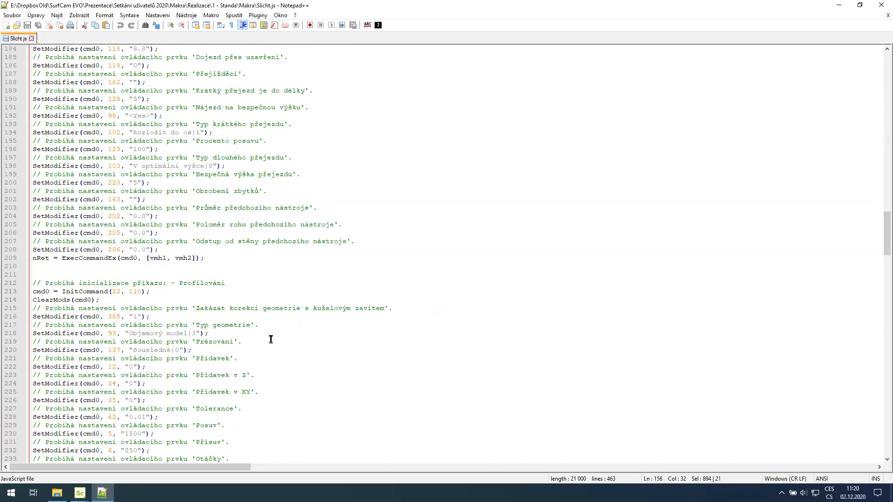
left_click_drag(56, 225, 332, 259)
left_click(457, 191)
scroll(447, 190, "up", 20)
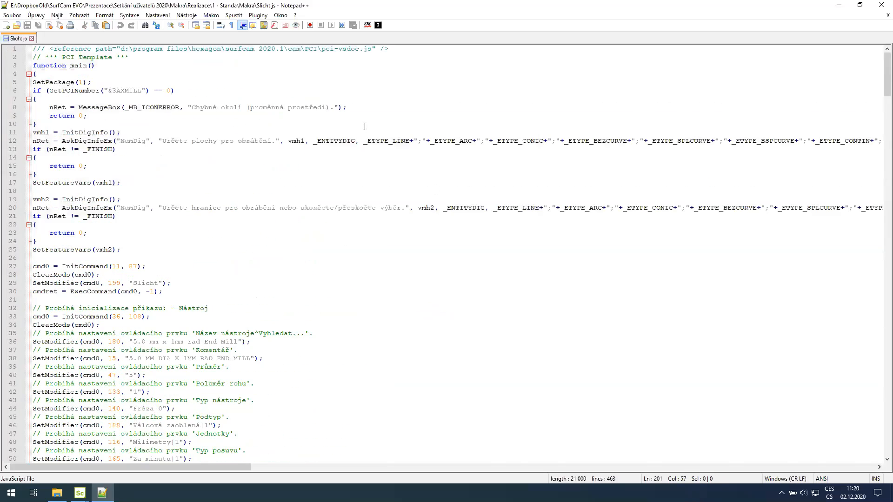
Search the script from its beginning for the feed value 1111 and check which milling cycle it belongs to.
left_click(433, 74)
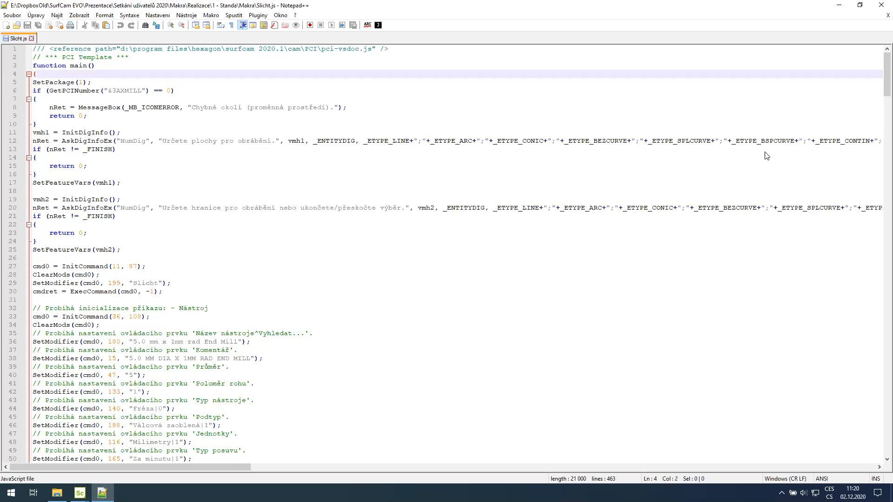
key("ctrl+f")
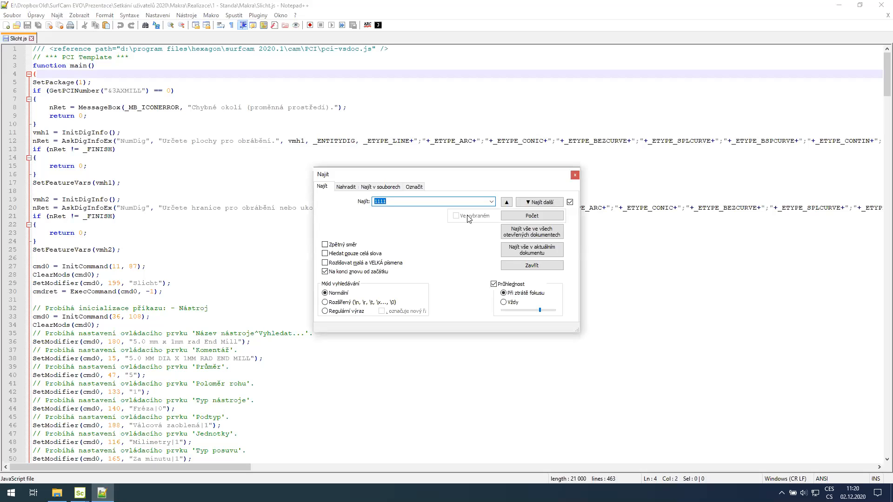
left_click(542, 203)
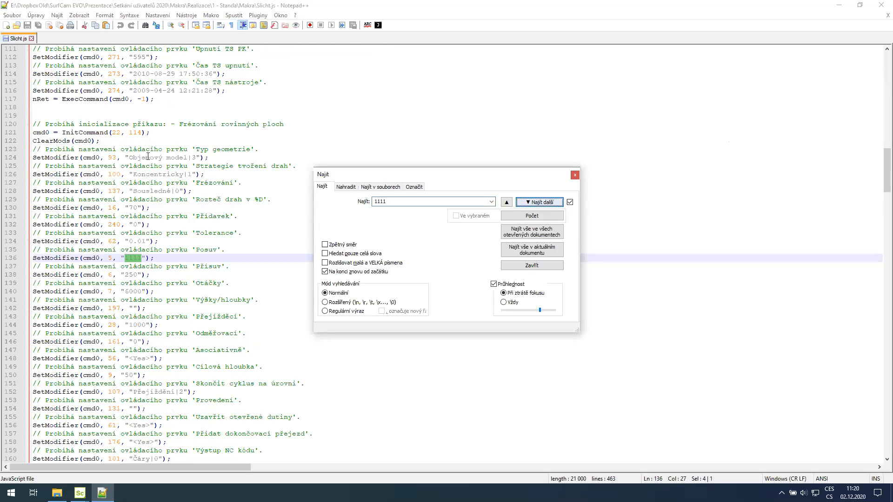
left_click_drag(155, 258, 20, 259)
left_click_drag(221, 250, 188, 250)
left_click_drag(179, 124, 300, 125)
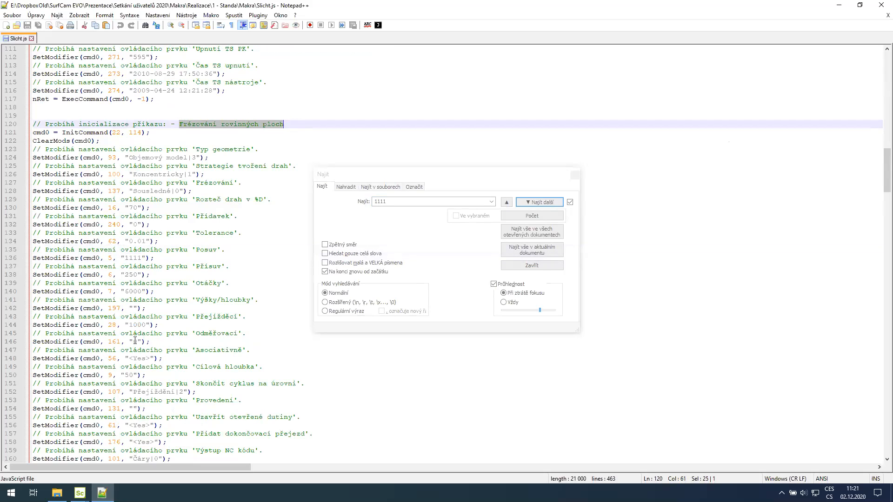
Set the feed (Posuv) of the flat-surface milling cycle to 1112 and save the script.
left_click(145, 259)
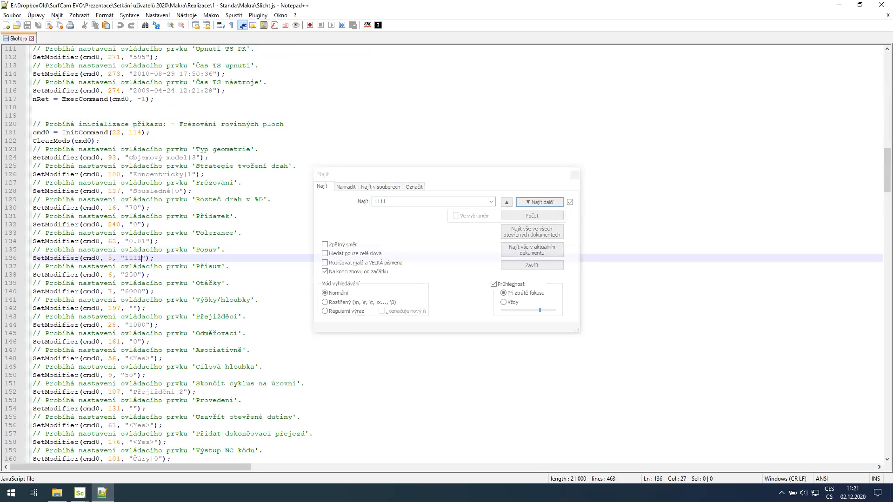
key("BackSpace")
type("2")
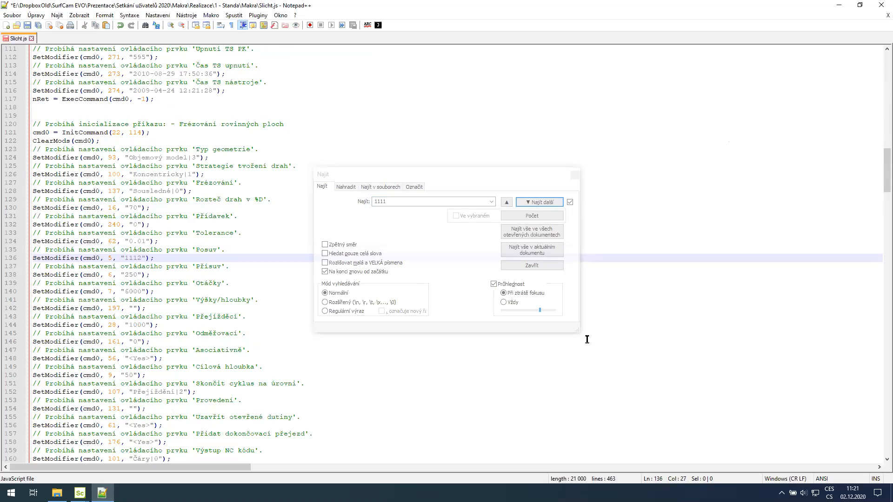
left_click(270, 278)
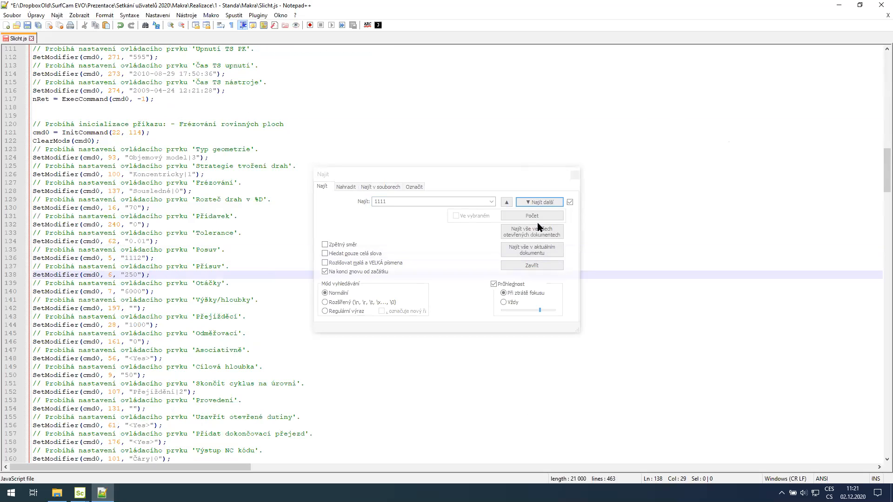
left_click(575, 175)
left_click(27, 26)
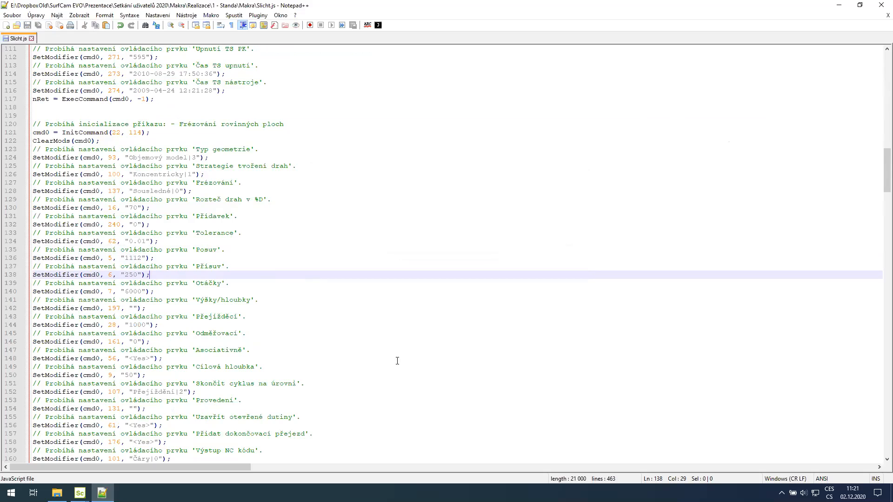
Add the line alert("Hotovo. Jdeme na pivo"); before the FreeDigInfo calls at the end of the script and save it.
scroll(397, 361, "down", 20)
scroll(407, 349, "down", 20)
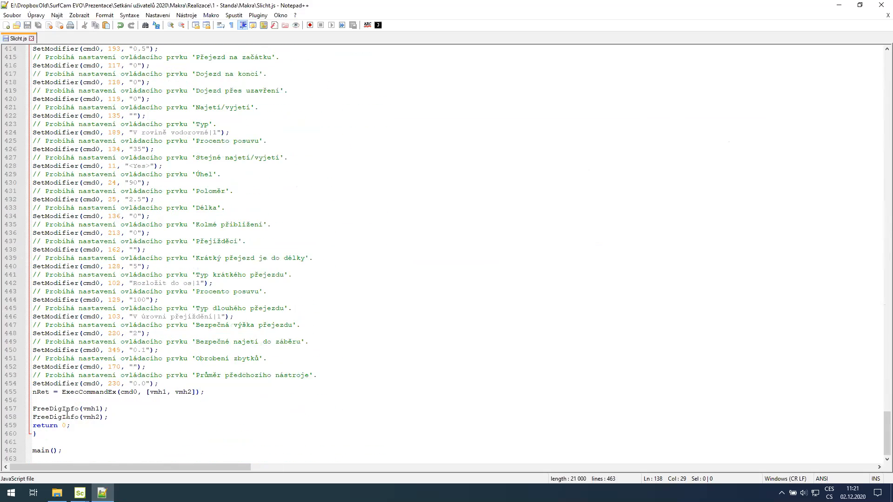
left_click(116, 398)
key("Return")
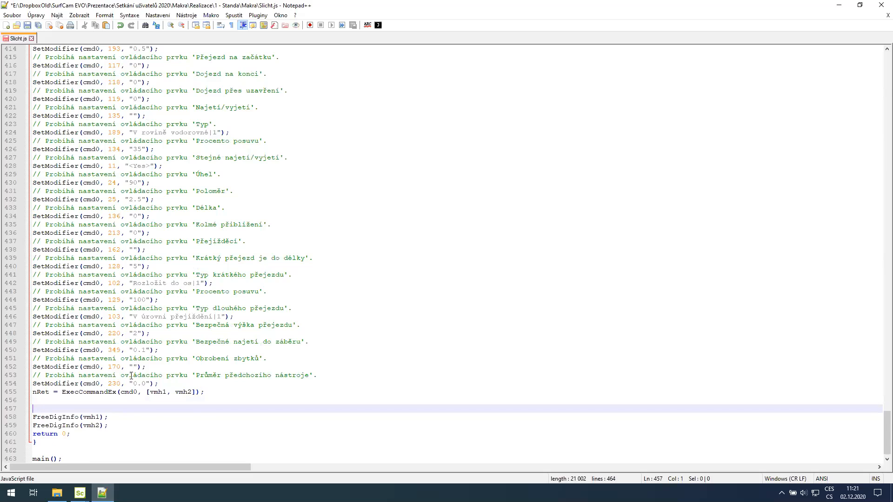
type("a")
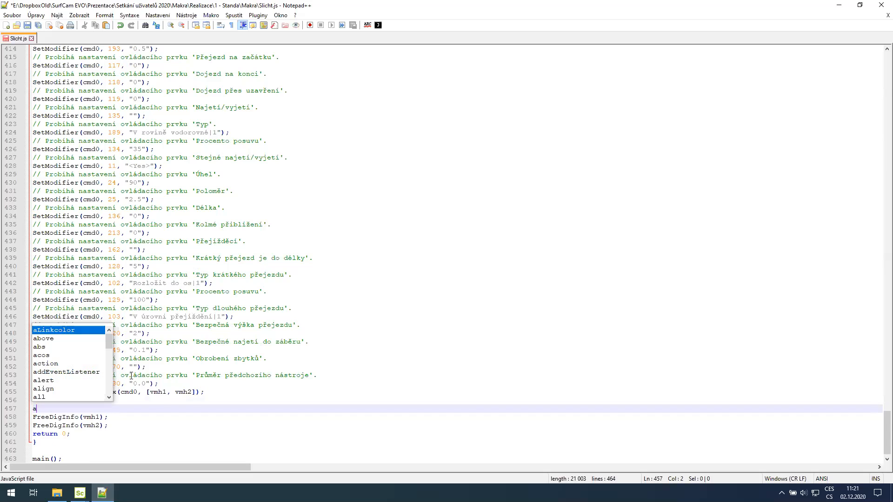
type("lert(")
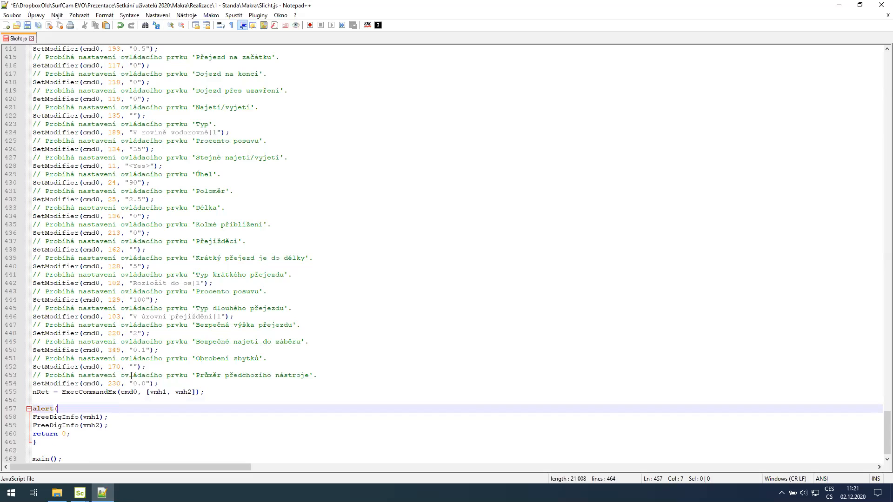
type("\"")
type("Horo")
key("BackSpace")
key("BackSpace")
type("tovo. Jdeme na piv")
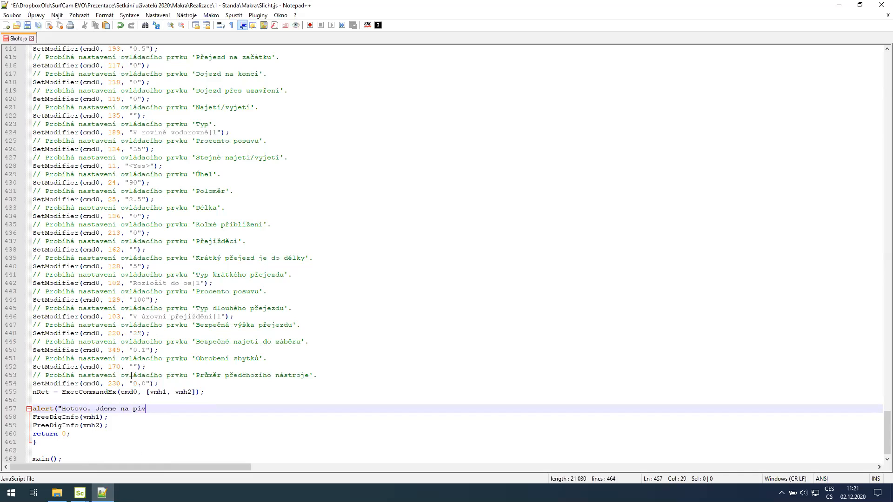
type("o\");")
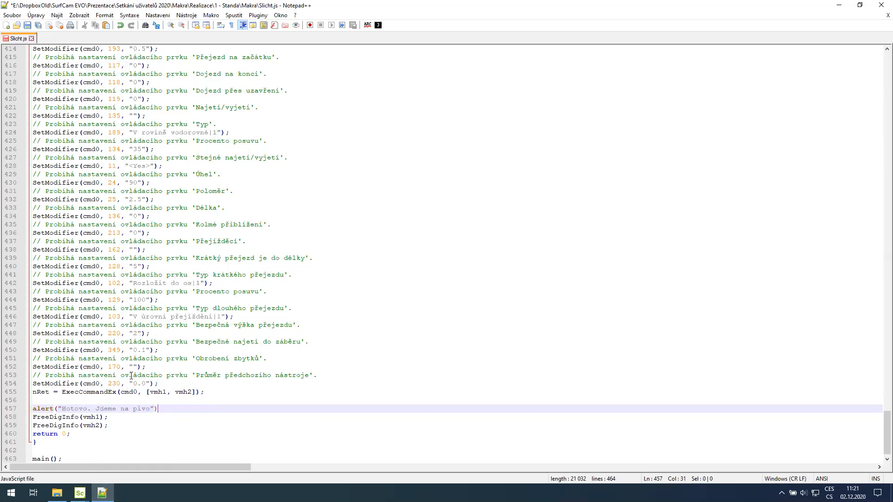
left_click(27, 24)
Switch to SURFCAM and delete the Slicht operation, its 5 mm tool and its three finishing cycles from the instruction list.
left_click(102, 493)
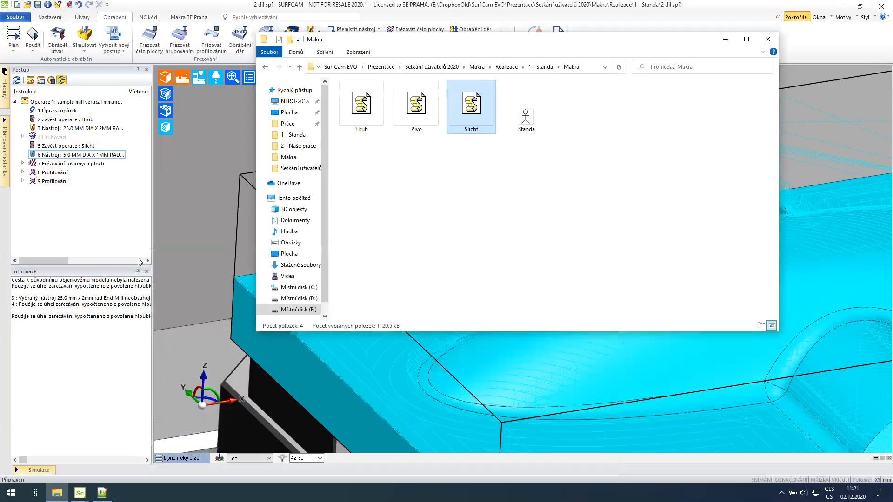
left_click_drag(482, 40, 644, 20)
left_click_drag(90, 214, 41, 147)
key("Delete")
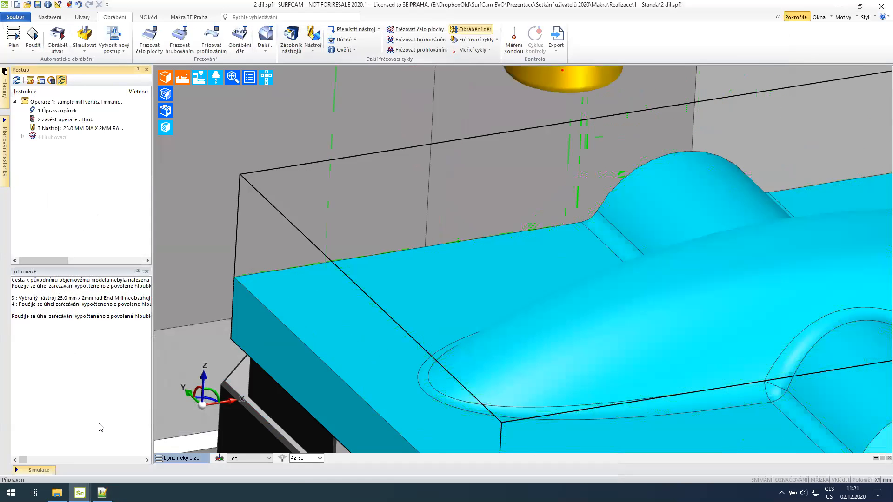
Apply the Slicht template from the Makra folder to the whole solid part, skipping the machining boundary.
left_click(57, 493)
left_click_drag(642, 67, 384, 151)
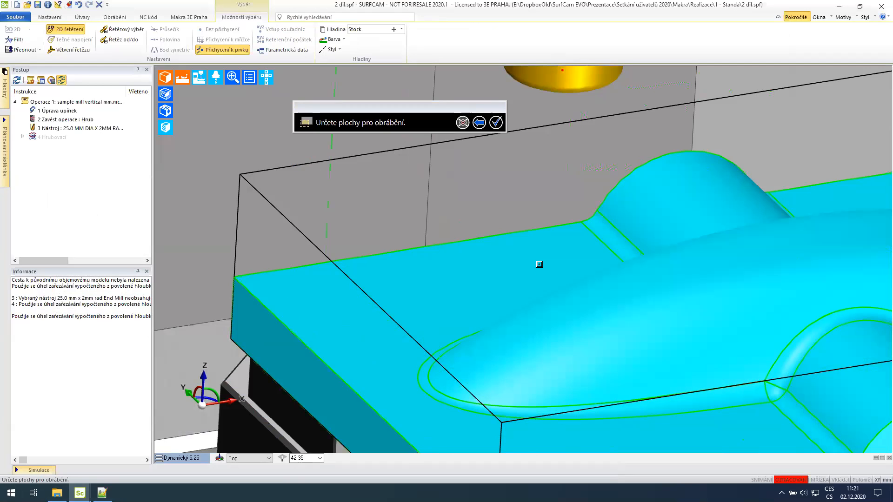
left_click(495, 124)
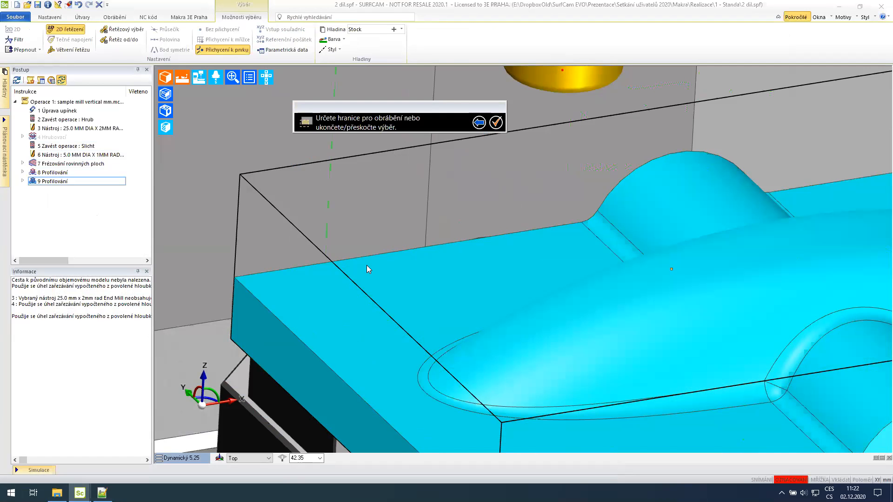
left_click(465, 265)
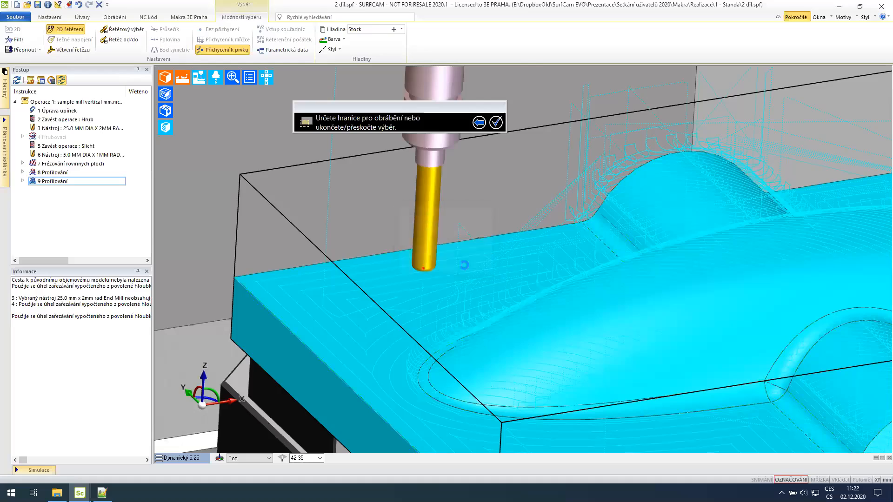
scroll(210, 138, "down", 5)
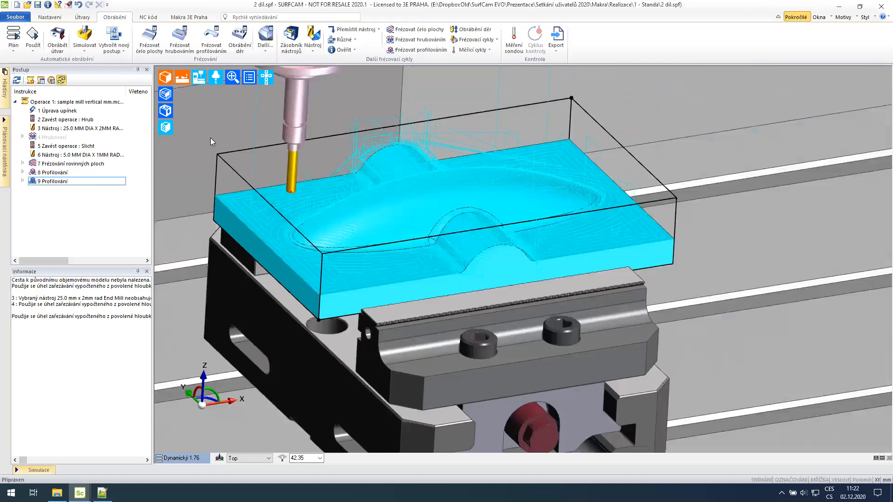
scroll(210, 138, "down", 4)
scroll(548, 220, "up", 2)
scroll(705, 216, "down", 3)
scroll(285, 143, "up", 2)
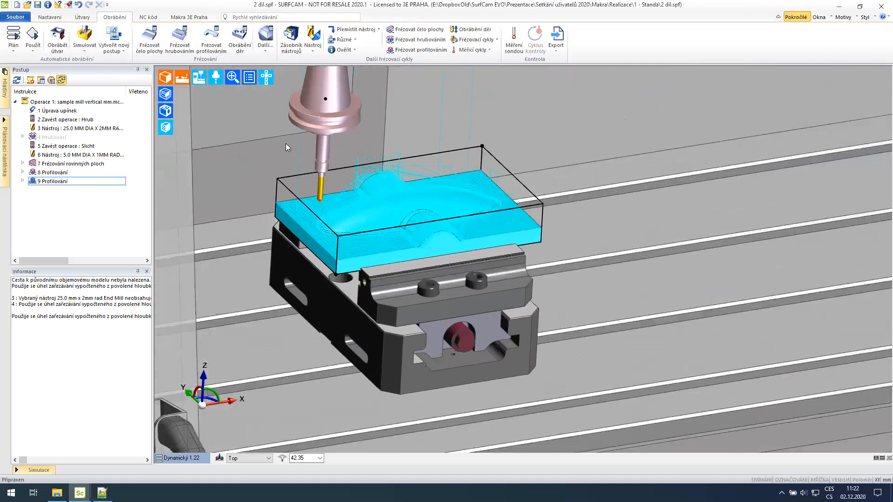
scroll(295, 194, "up", 3)
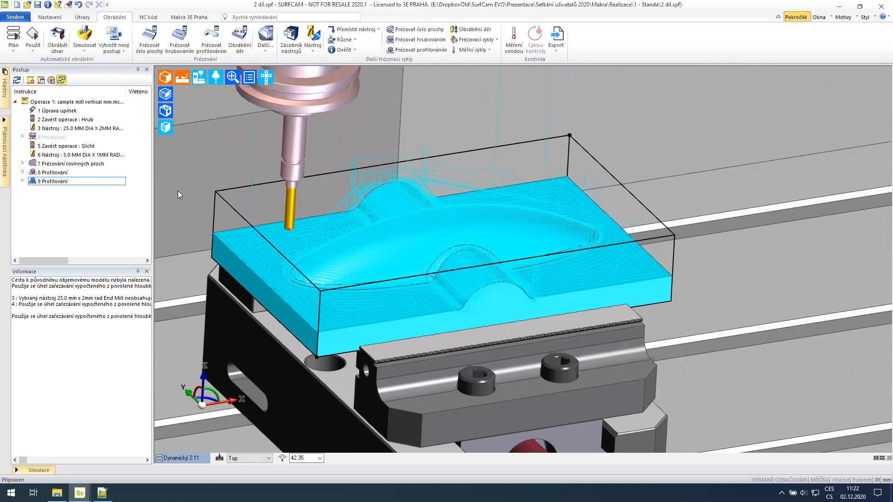
Move the Makra folder window clear of the SURFCAM ribbon and open the ribbon customization settings.
mouse_move(102, 493)
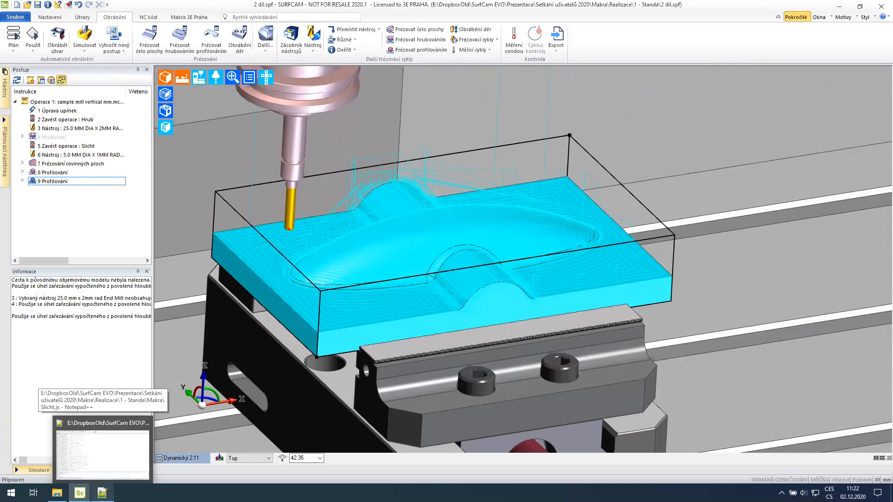
left_click(56, 493)
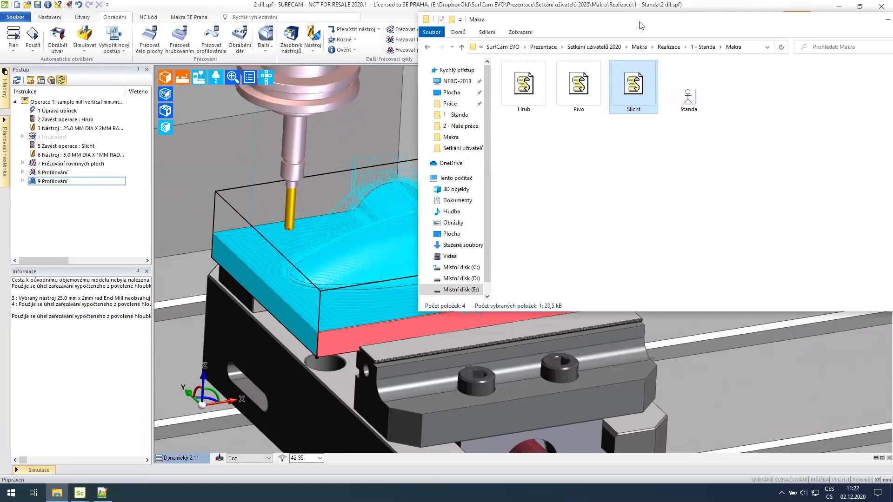
left_click_drag(641, 26, 659, 171)
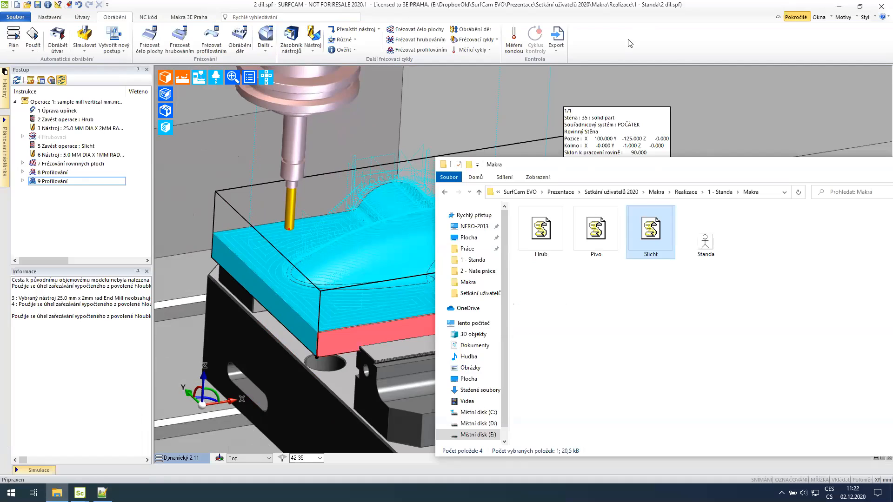
right_click(666, 46)
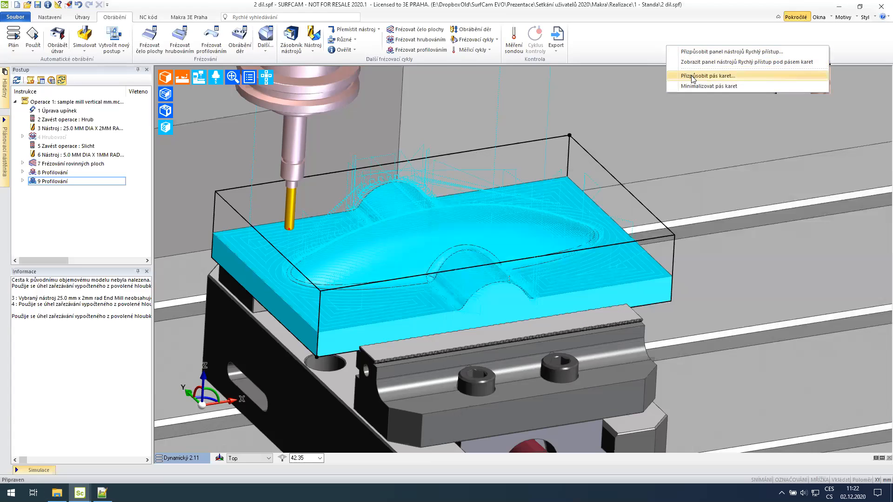
left_click(691, 76)
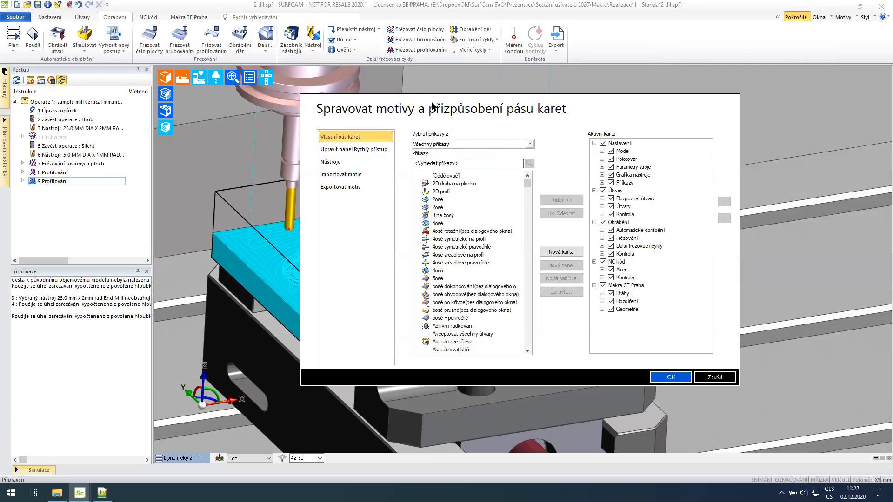
Add a custom tool named Standa HRub to the tools list and link its command to the Hrub script in the Makra folder.
left_click(208, 133)
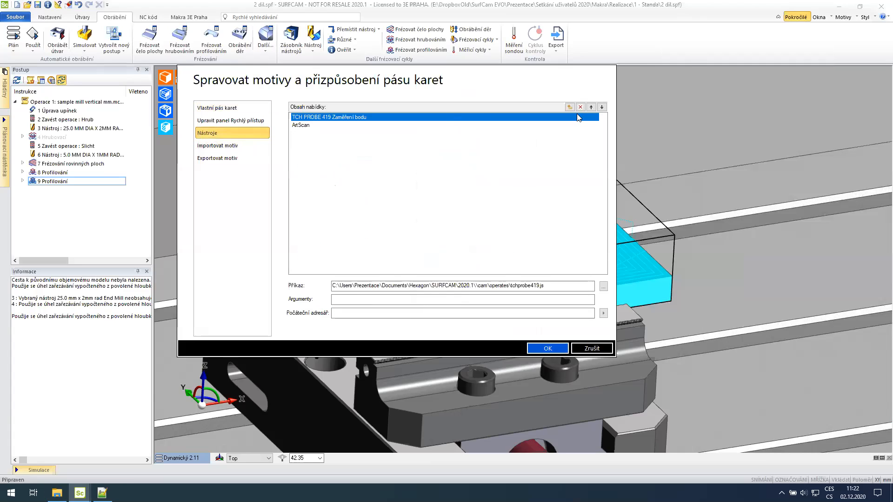
left_click(570, 107)
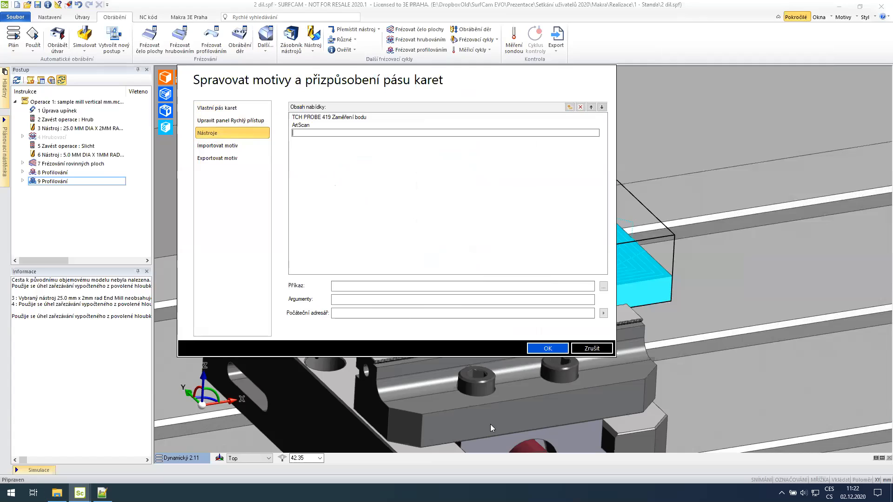
type("Standa HRub")
key("Return")
left_click(604, 287)
left_click(359, 165)
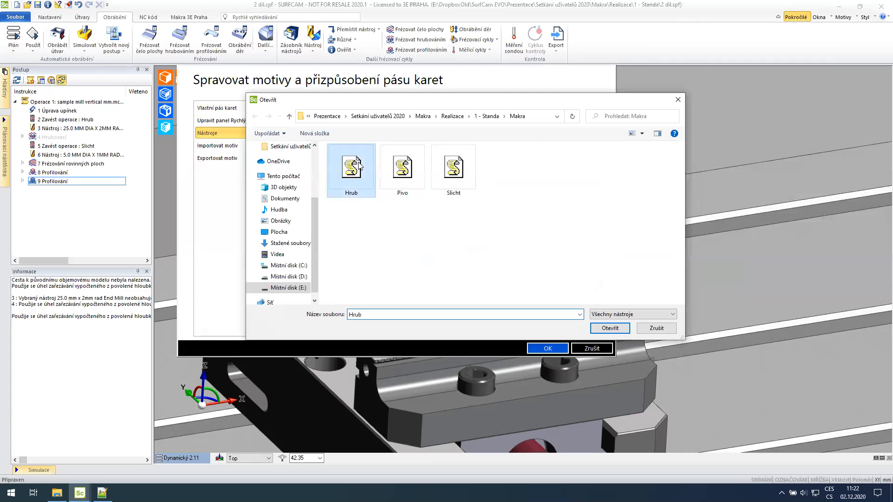
double_click(359, 165)
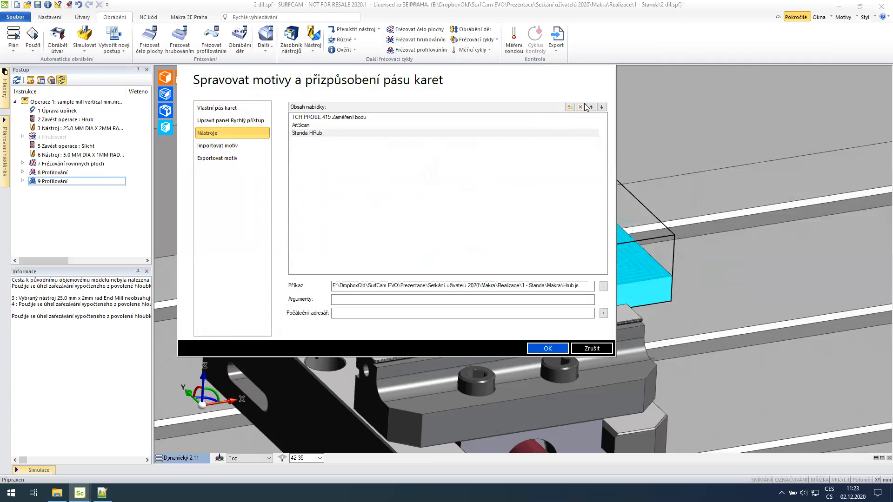
Add a second custom tool named Standa Slicht and link its command to the Slicht script in the Makra folder.
left_click(569, 107)
type("Standa Slicht")
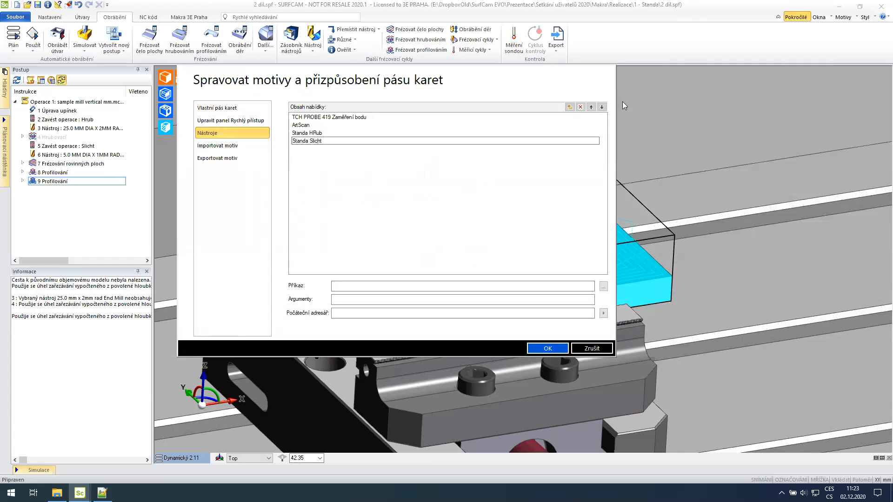
left_click(603, 287)
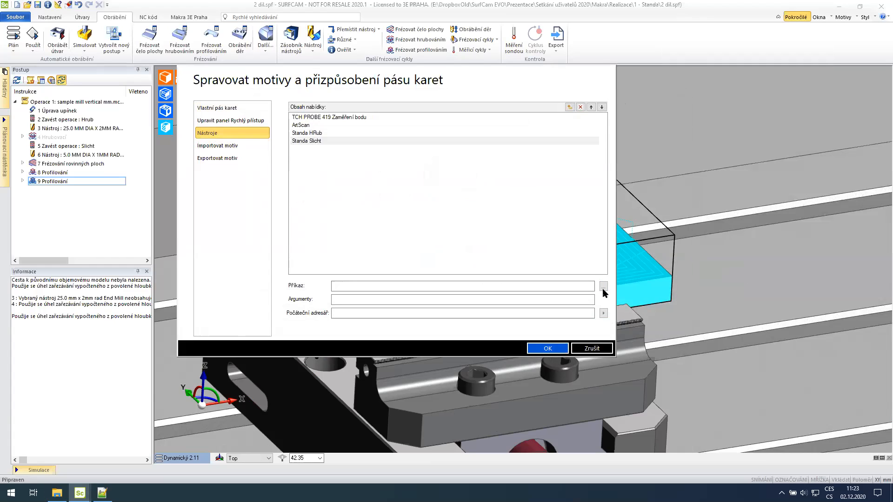
left_click(454, 168)
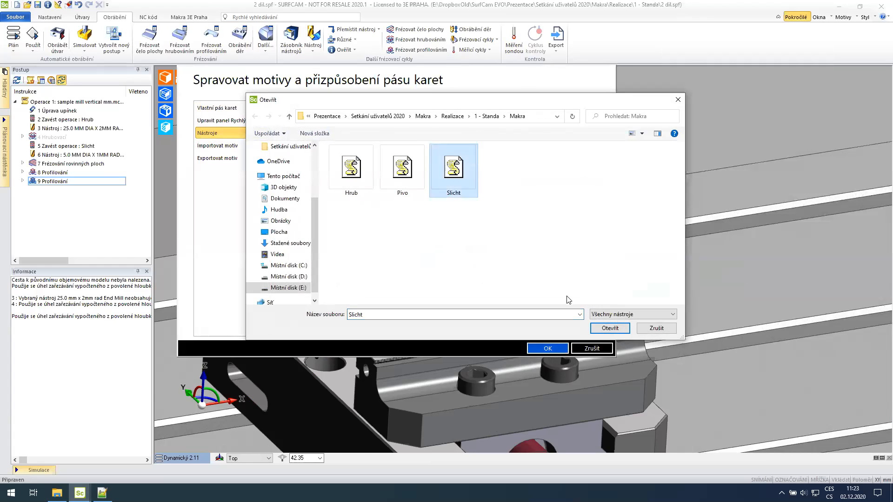
left_click(602, 330)
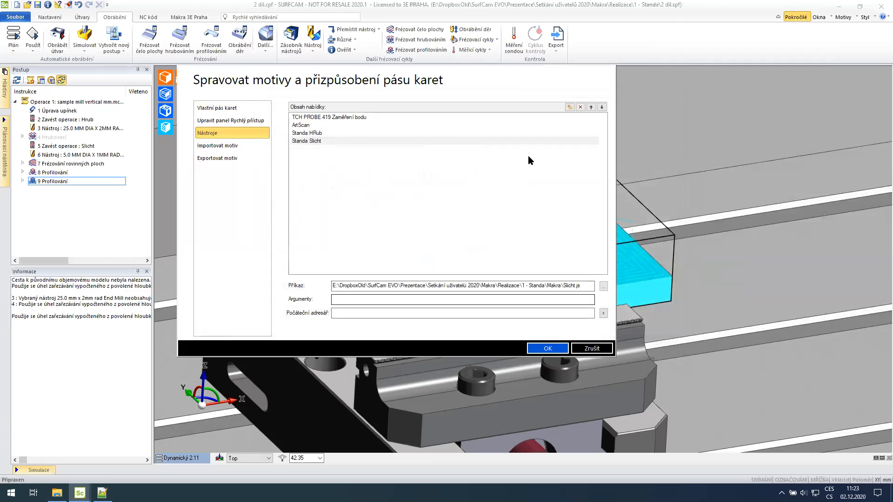
Create a custom ribbon tab named Standa Makra containing a new panel named Makra.
left_click(228, 108)
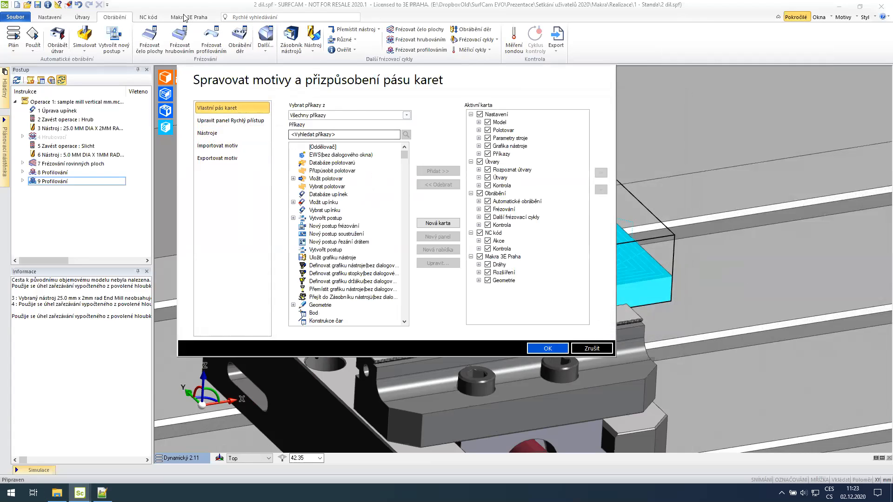
left_click(438, 224)
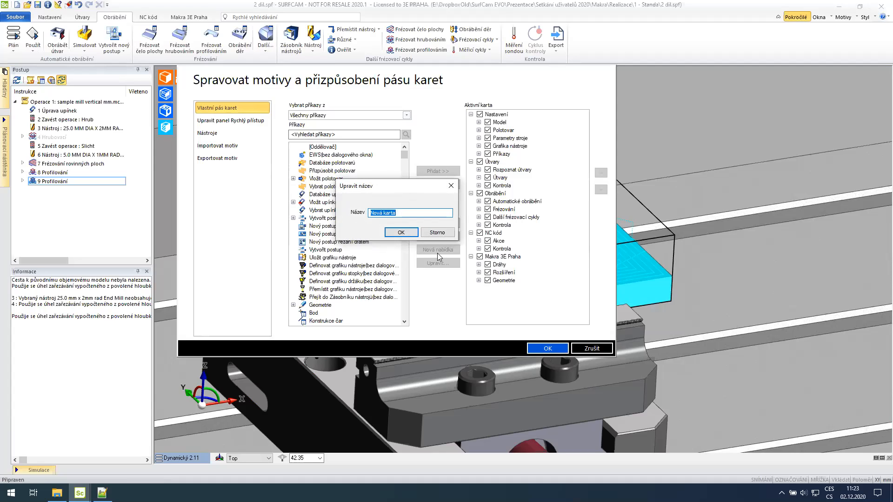
type("Standa Makra")
left_click(400, 232)
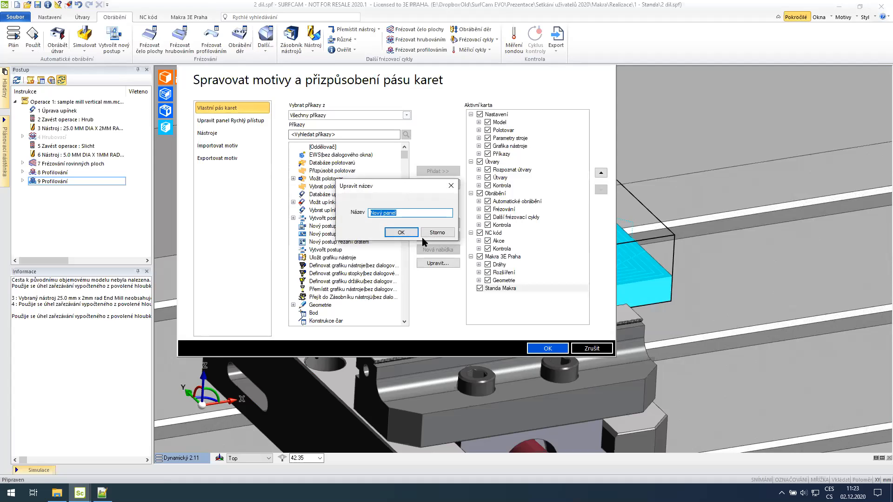
type("Makra")
left_click(401, 234)
Add the custom tools Standa HRub and Standa Slicht to the Makra panel of the Standa Makra tab.
left_click(326, 116)
left_click(324, 143)
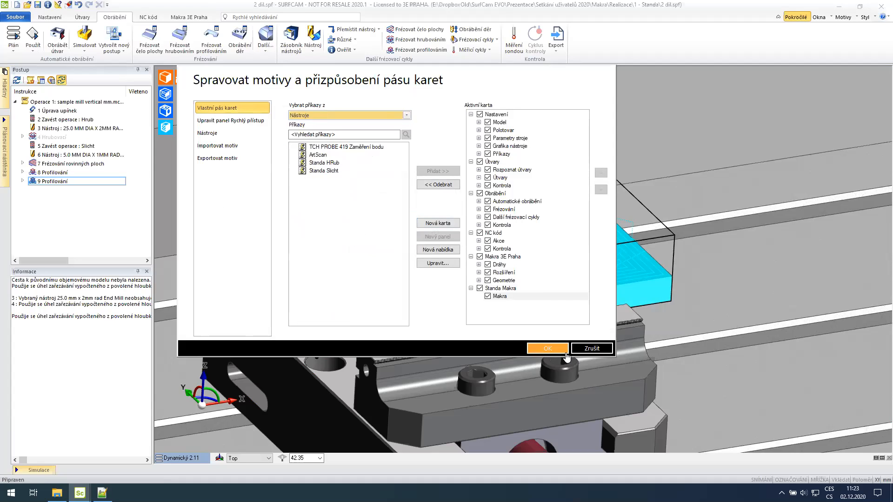
left_click(329, 164)
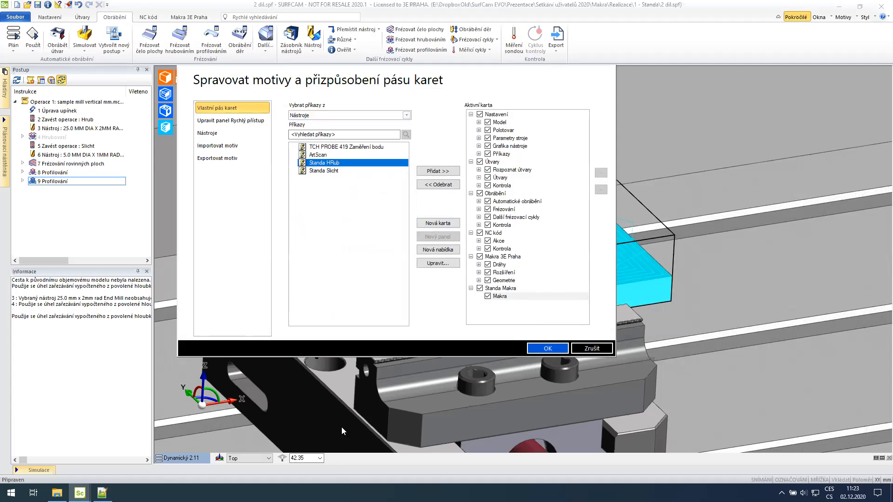
left_click(447, 173)
left_click(445, 172)
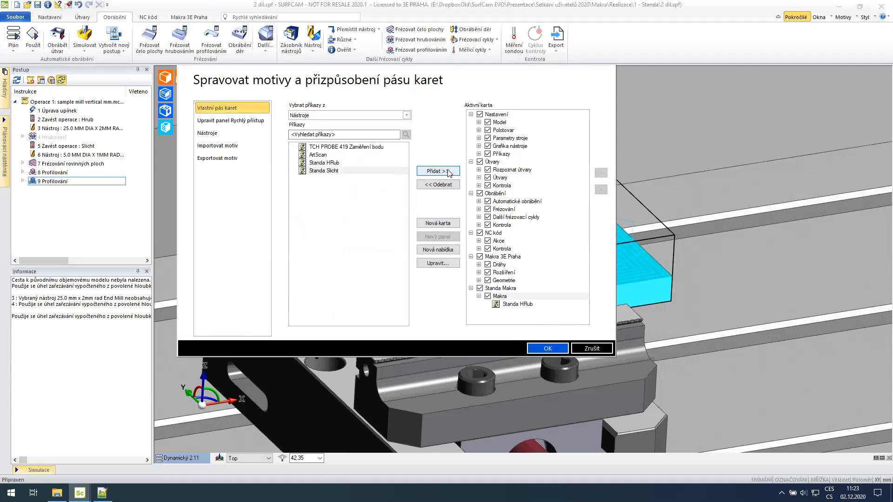
Assign the Standa image to the Standa HRub button and accept the default appearance for Standa Slicht.
left_click(517, 304)
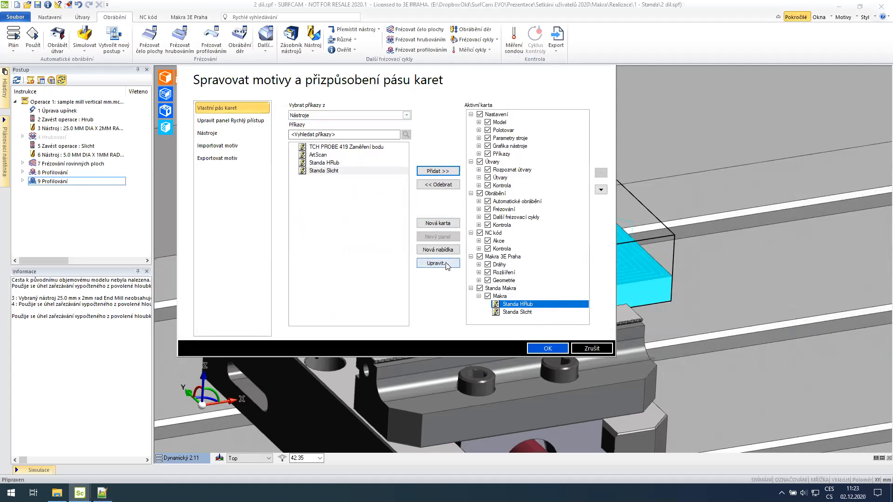
left_click(438, 263)
left_click(489, 224)
double_click(405, 258)
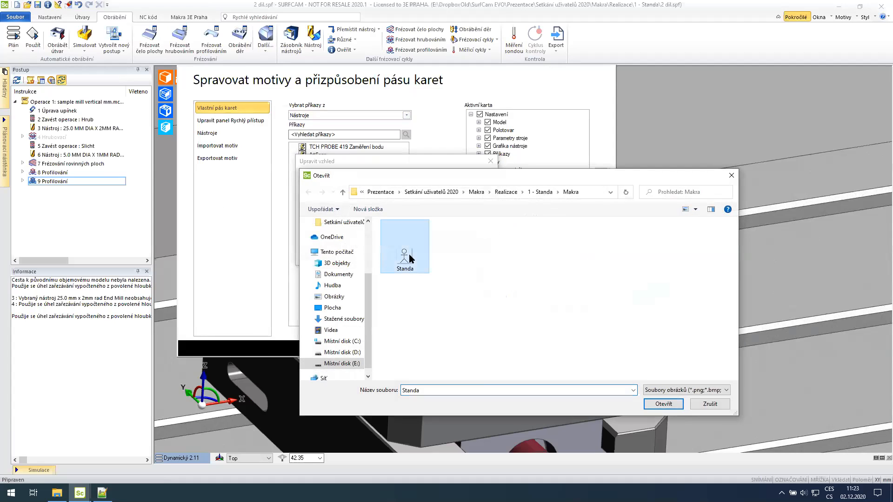
left_click(438, 259)
left_click(524, 312)
left_click(432, 263)
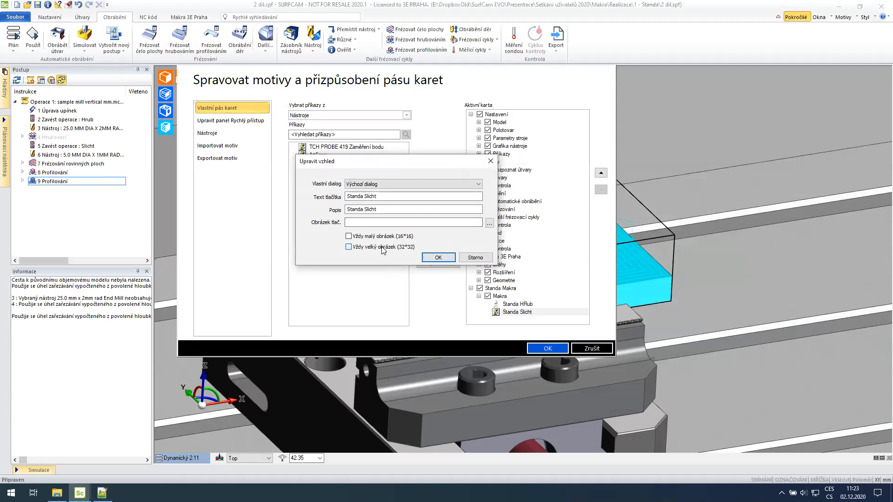
left_click(432, 257)
Apply the ribbon customization and display the macro commands on the Standa Makra tab.
left_click(535, 347)
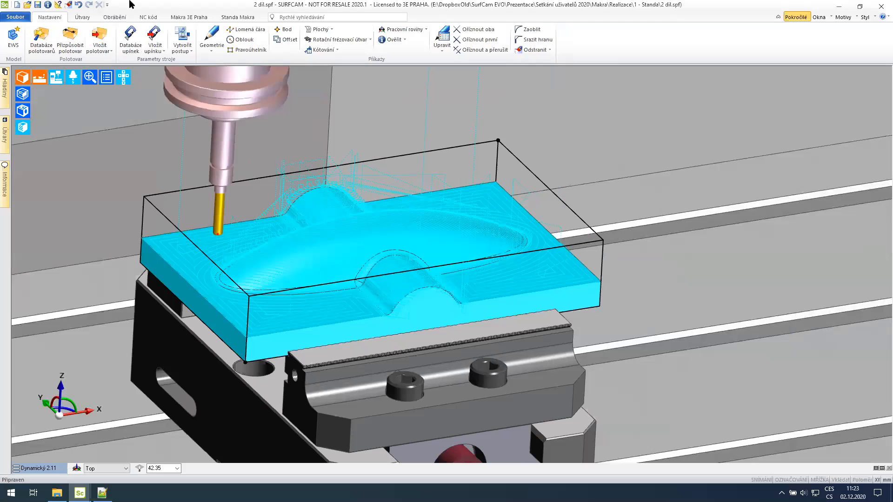
left_click(241, 17)
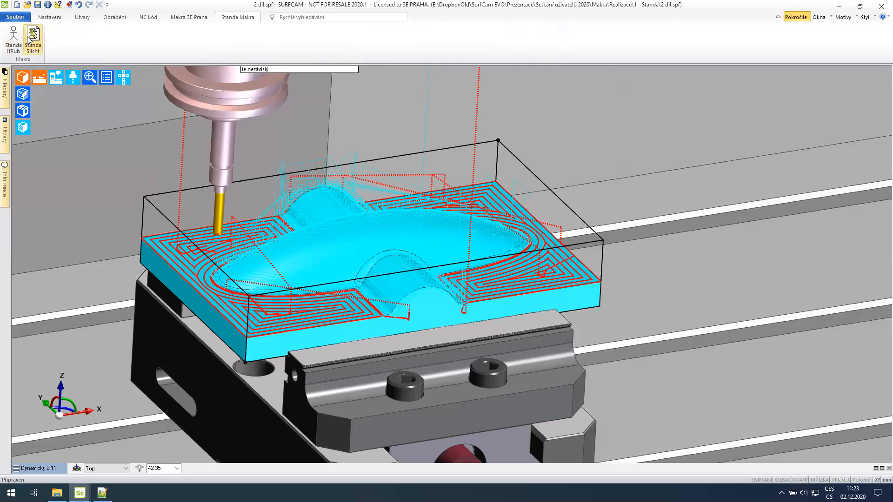
left_click(28, 40)
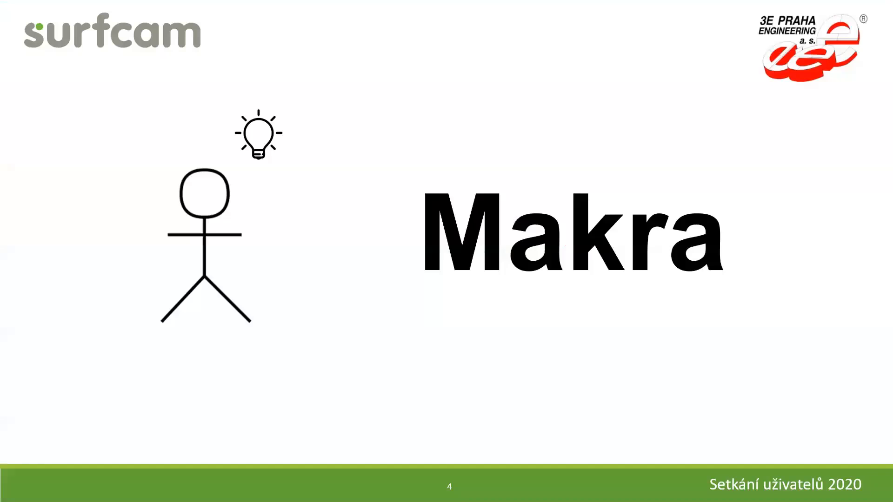
key("Right")
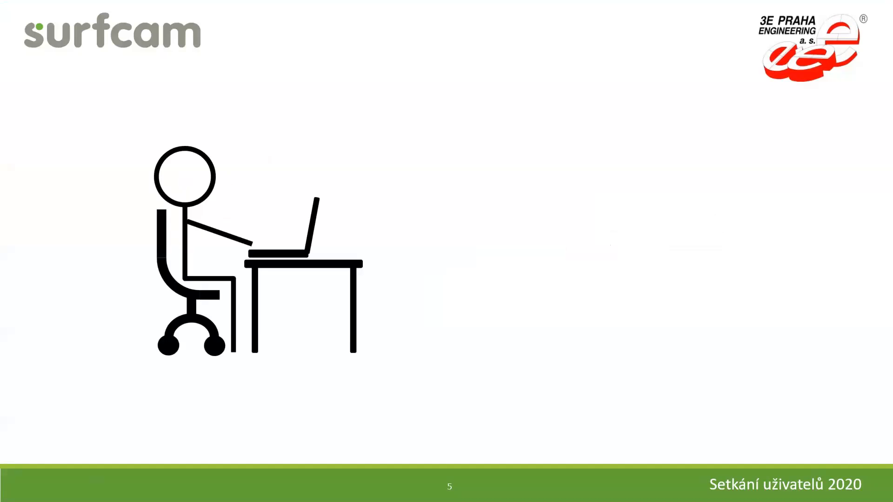
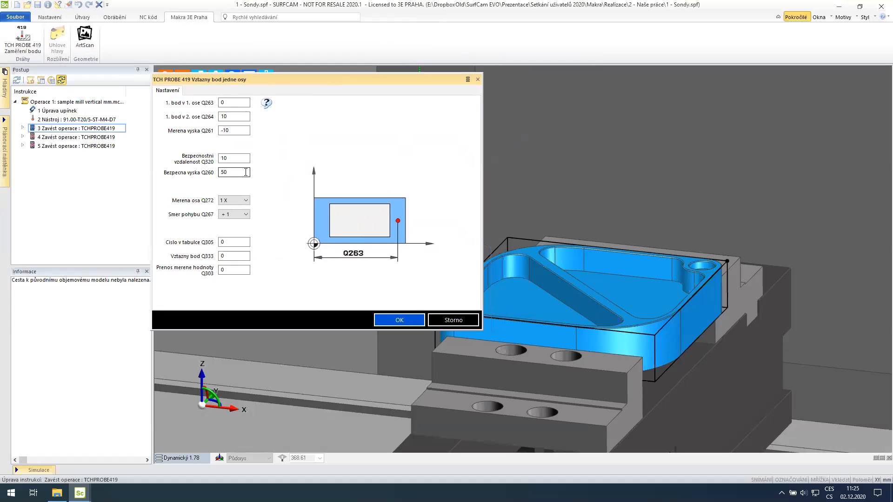
Examine the help pictures for the first TCHPROBE419 operation's parameters from Q263 to Q303, and close its settings without saving.
left_click(238, 103)
key("Tab")
key("Tab")
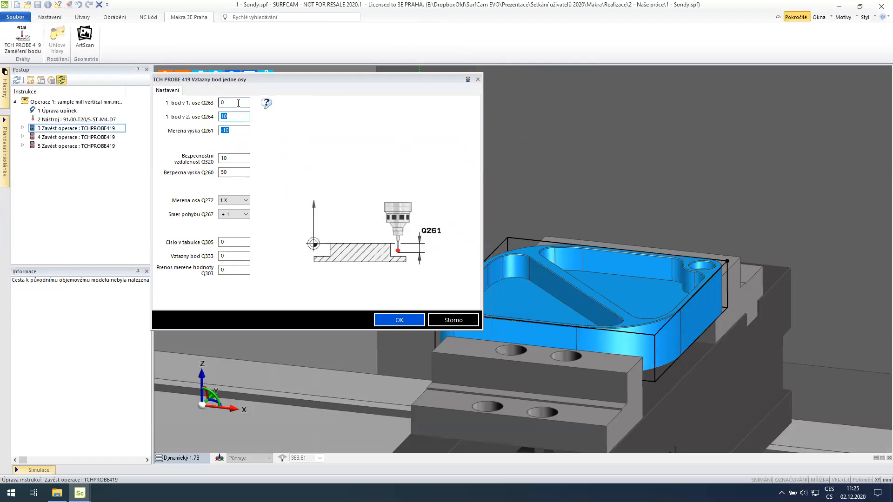
key("Tab")
key("Tab")
key("Tab")
key("Tab")
key("Tab")
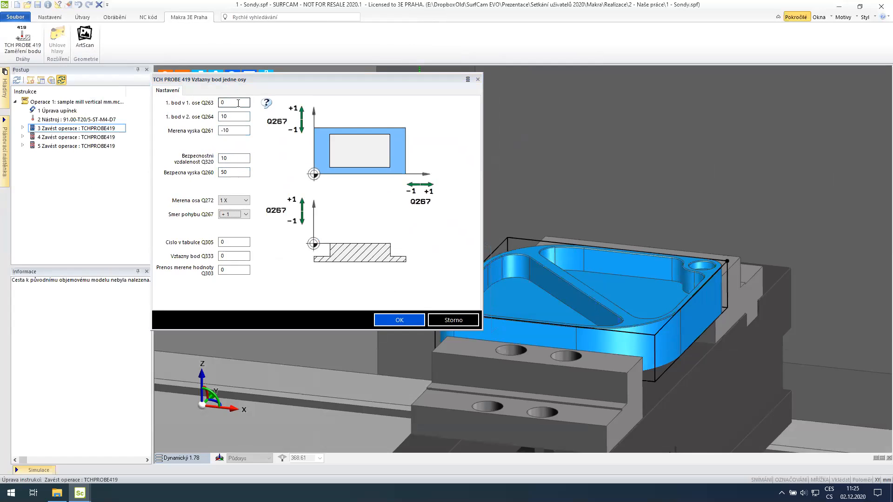
key("Tab")
key("Tab")
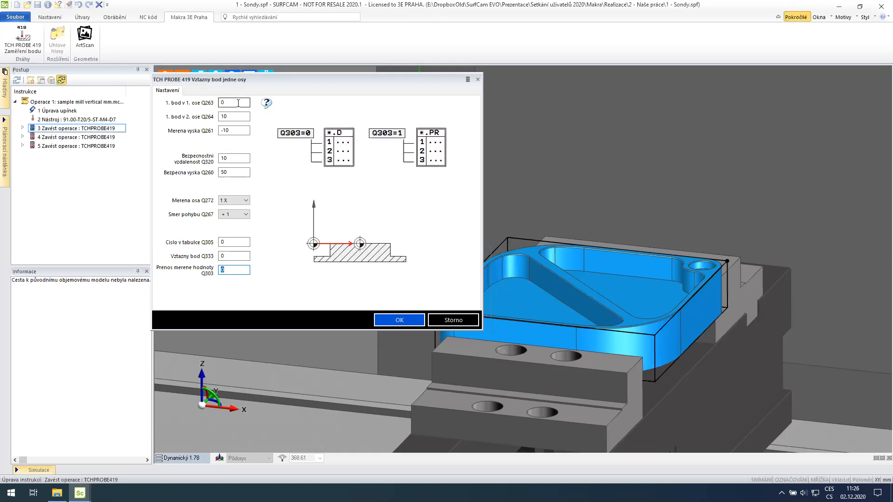
left_click(450, 320)
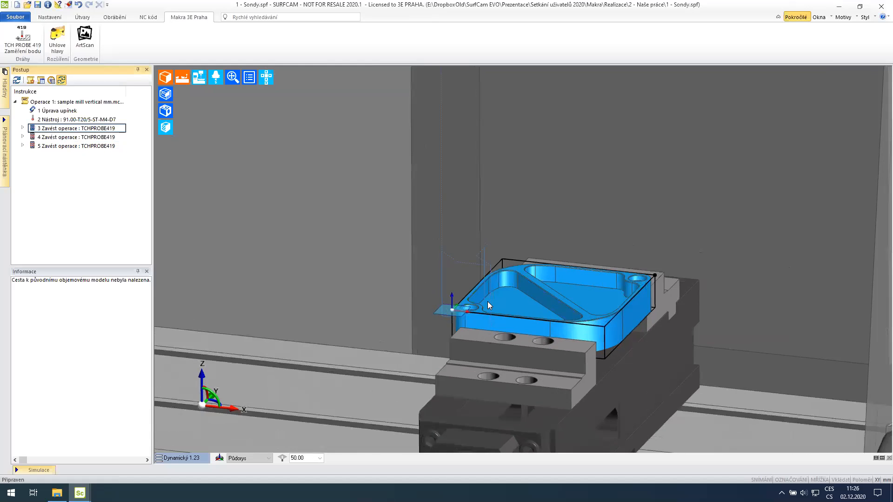
Inspect the probing paths of the three TCHPROBE419 operations one after another at the part's corner.
scroll(487, 301, "up", 5)
left_click(97, 130)
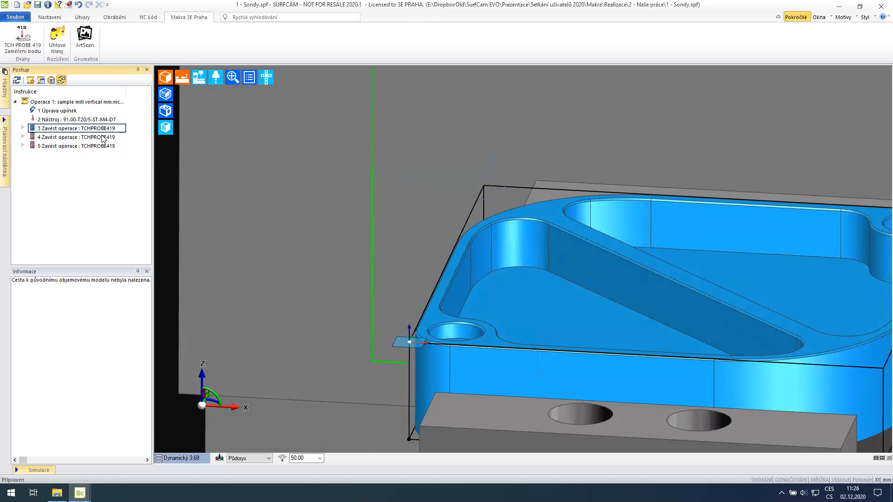
left_click(98, 138)
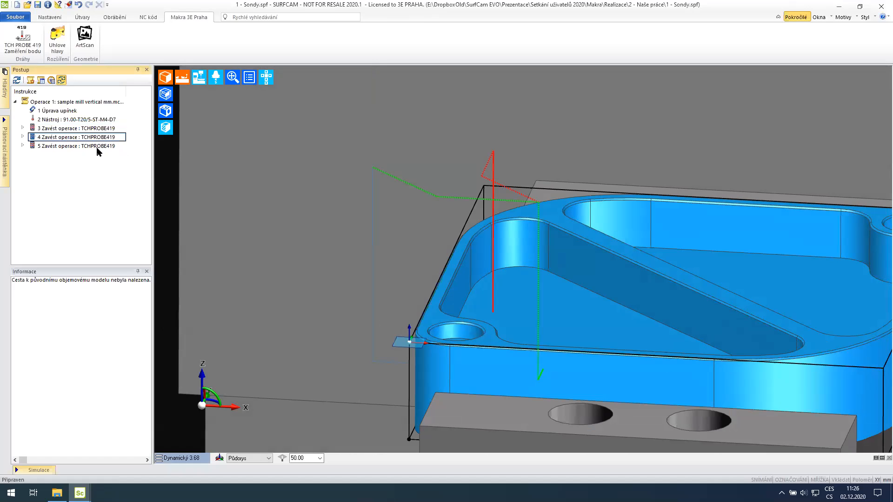
left_click(98, 147)
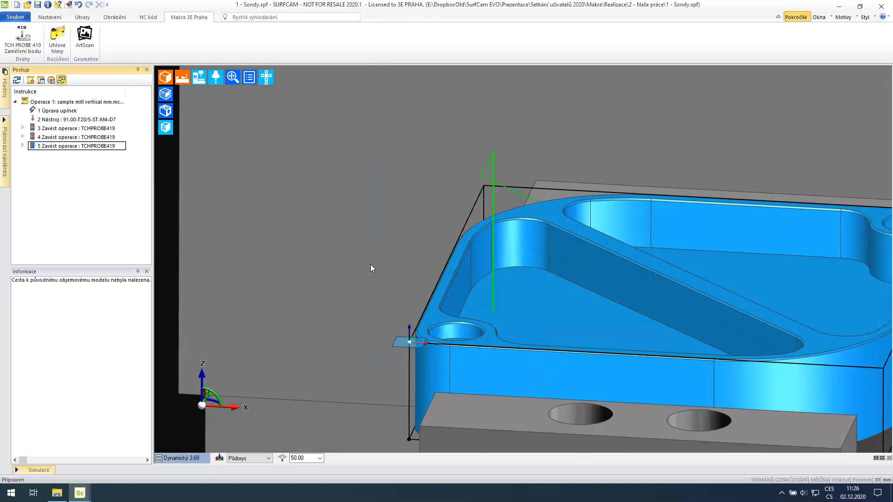
Review parameters Q305, Q333 and Q303 of the third TCHPROBE419 operation and close its settings without saving.
double_click(100, 147)
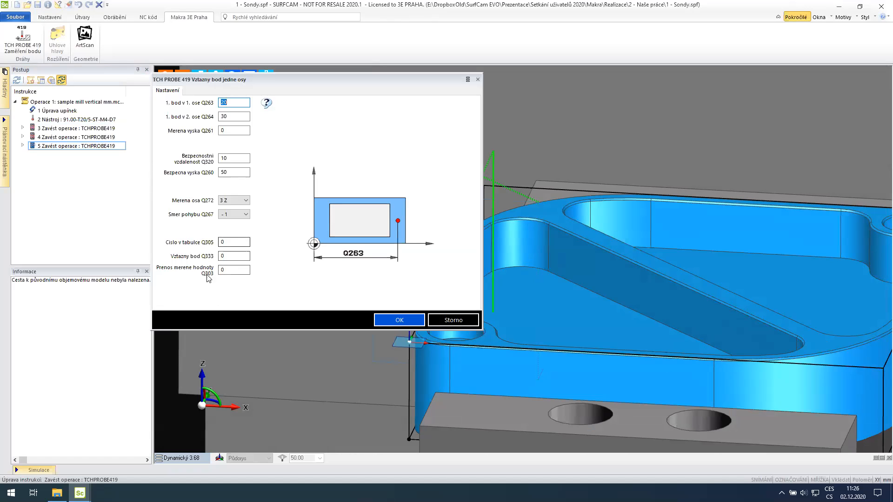
left_click(233, 243)
left_click(233, 256)
left_click(231, 270)
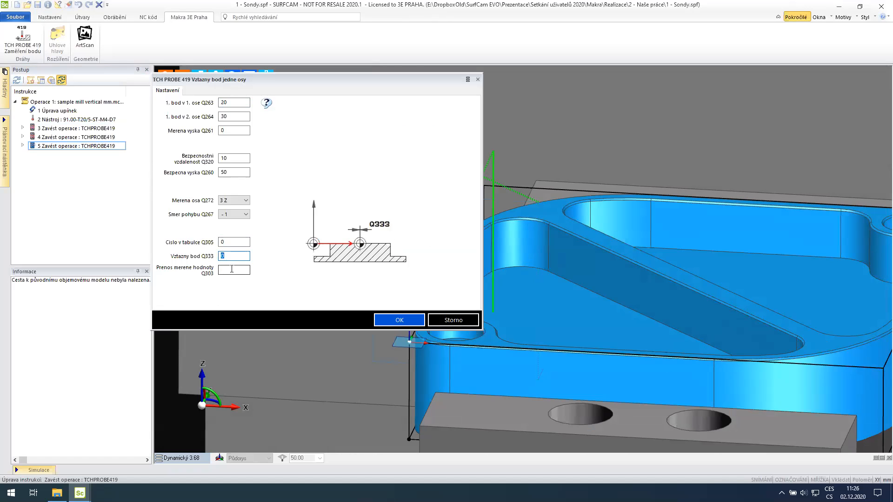
left_click(459, 319)
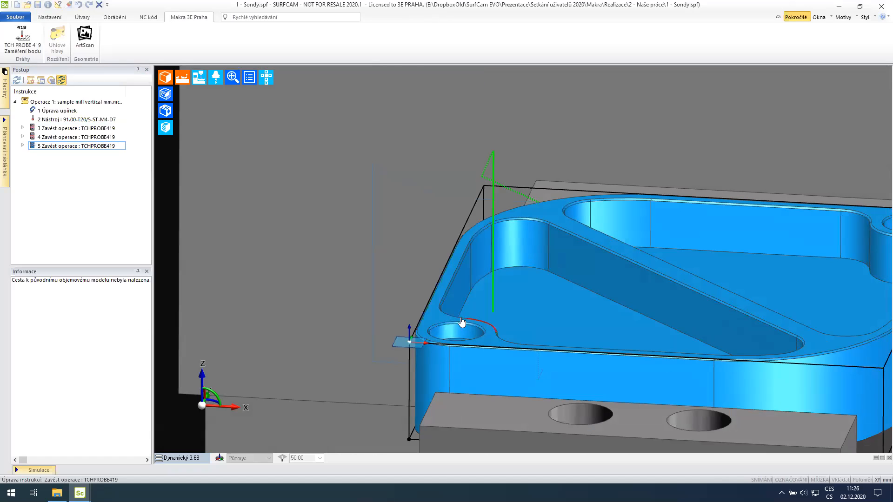
Switch to the SURFCAM window with the file 2 - Uhlové hlavy.spf.
scroll(353, 222, "down", 4)
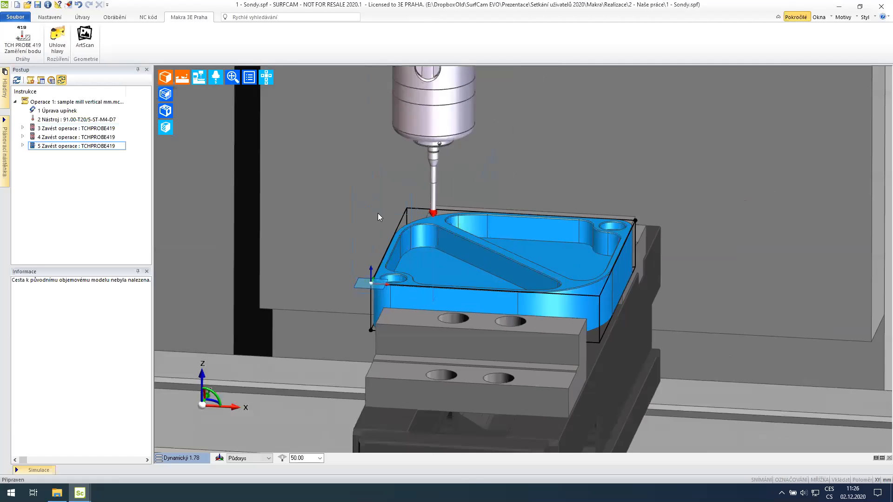
mouse_move(378, 215)
left_click(80, 492)
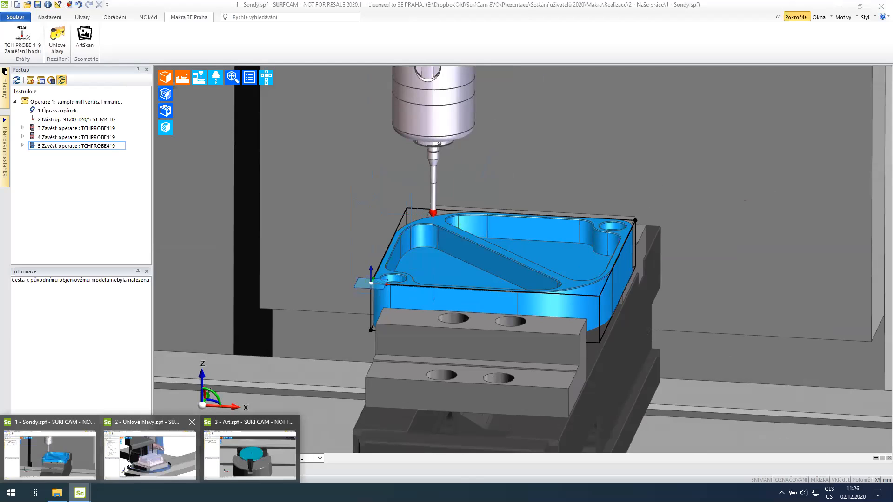
left_click(158, 452)
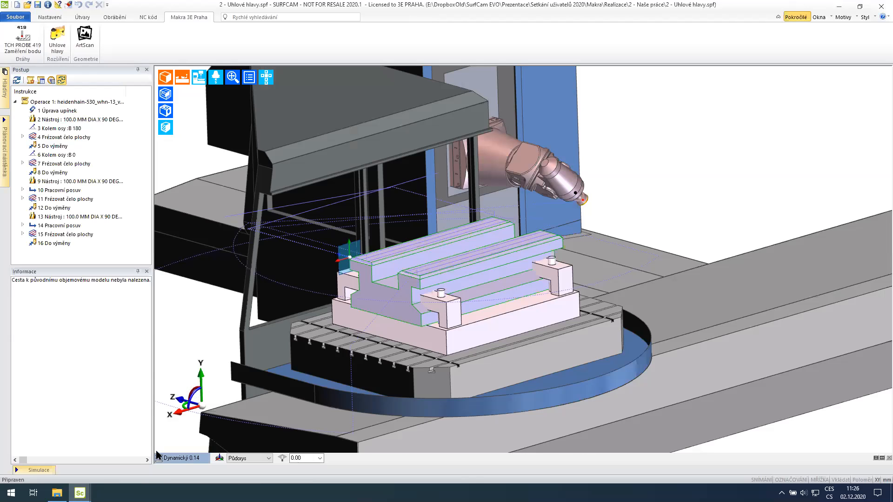
Review the angle-head parameters of tool instruction 13, from clamping angle and arm lengths to axis distance and arm 2 extension, and close without saving.
double_click(65, 217)
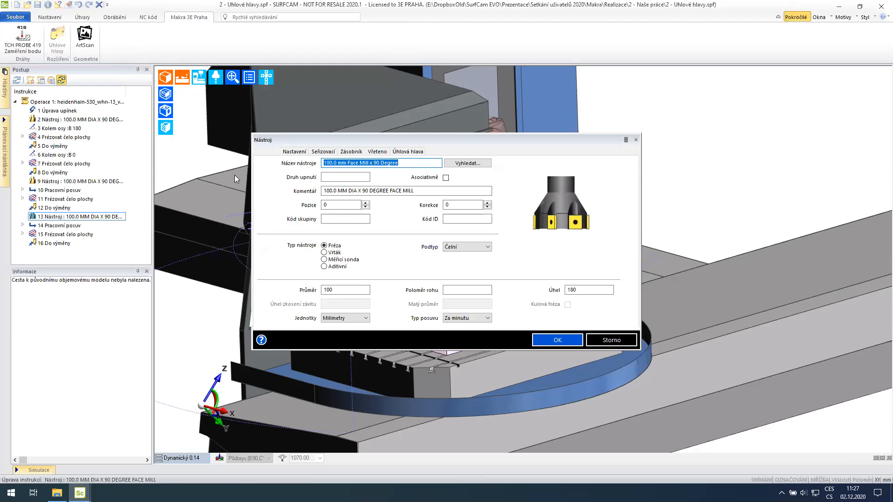
left_click(415, 152)
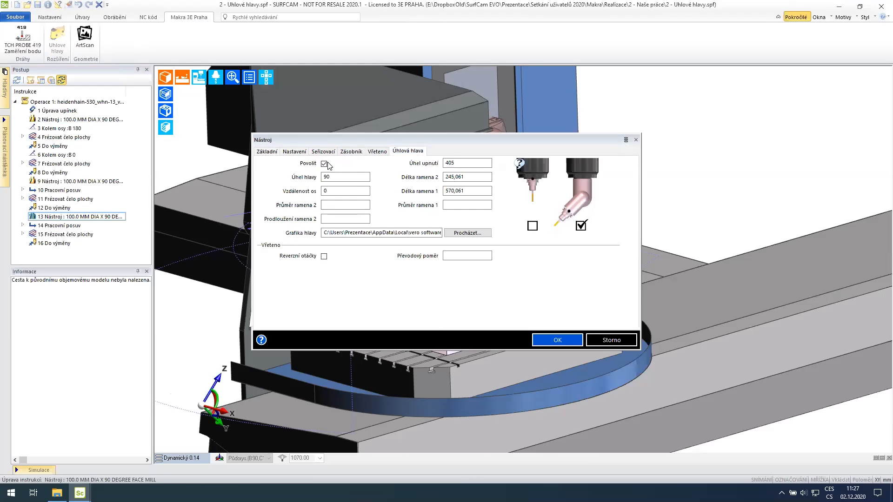
double_click(465, 163)
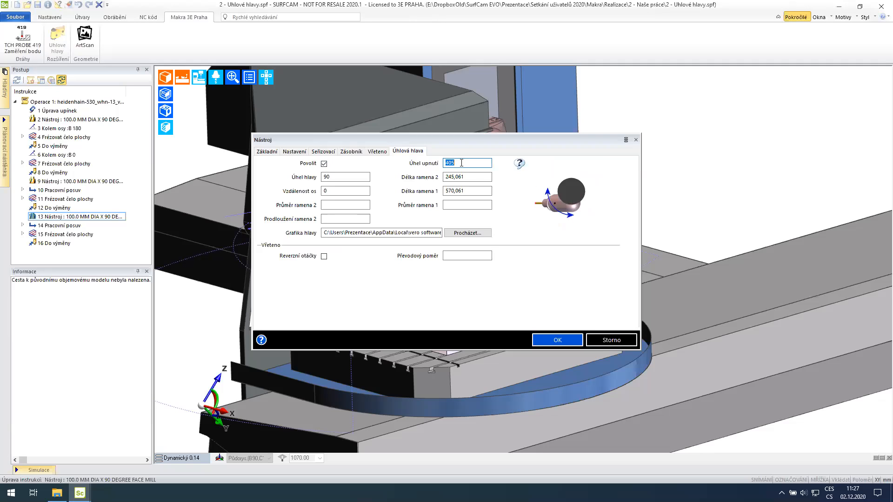
double_click(339, 177)
double_click(473, 177)
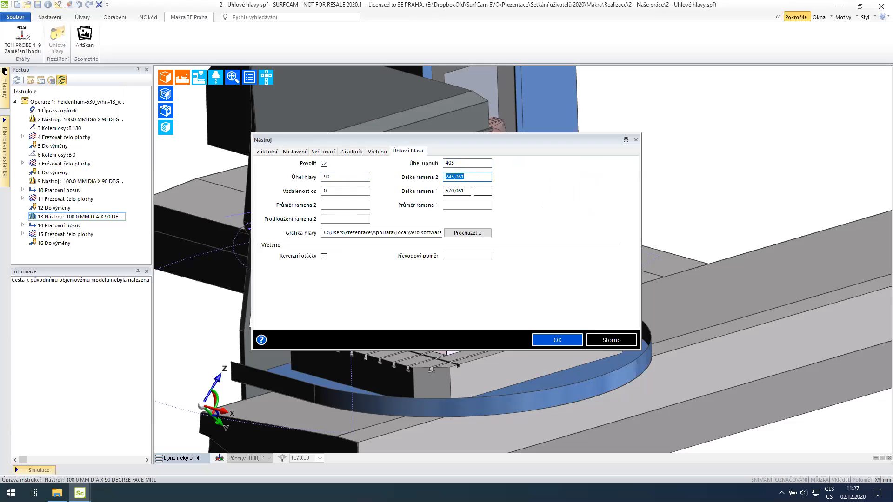
double_click(472, 191)
double_click(346, 191)
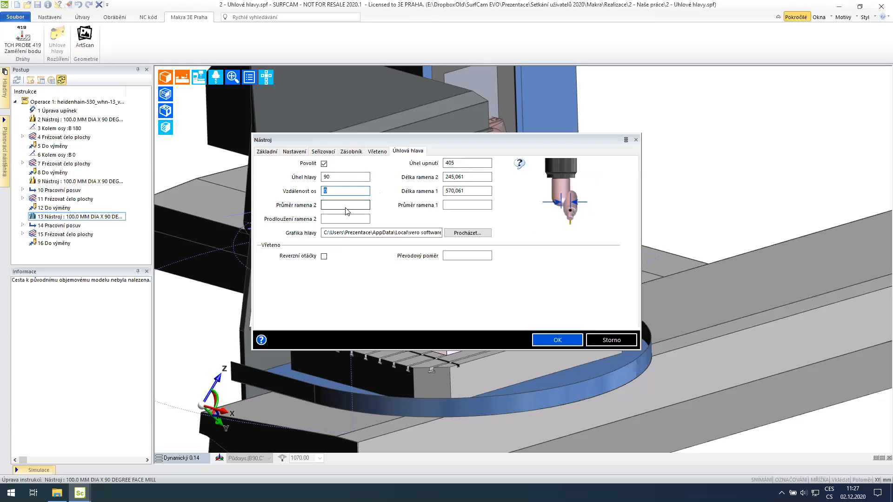
left_click(355, 219)
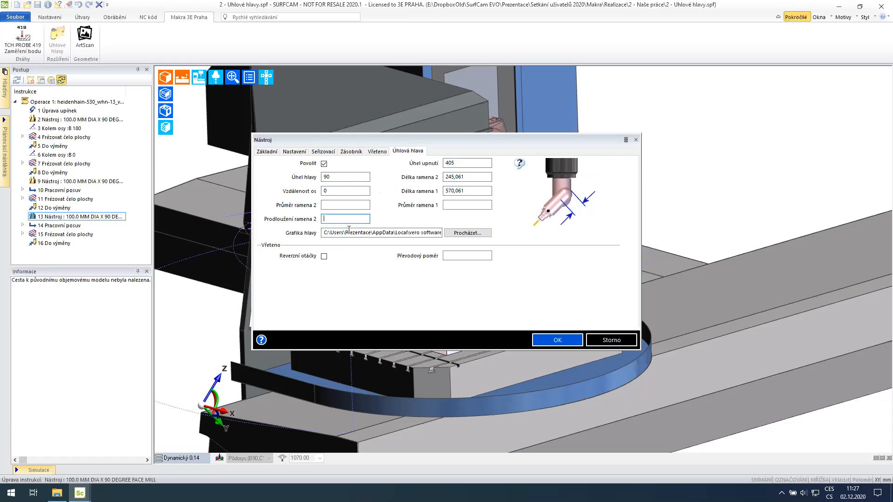
left_click(619, 346)
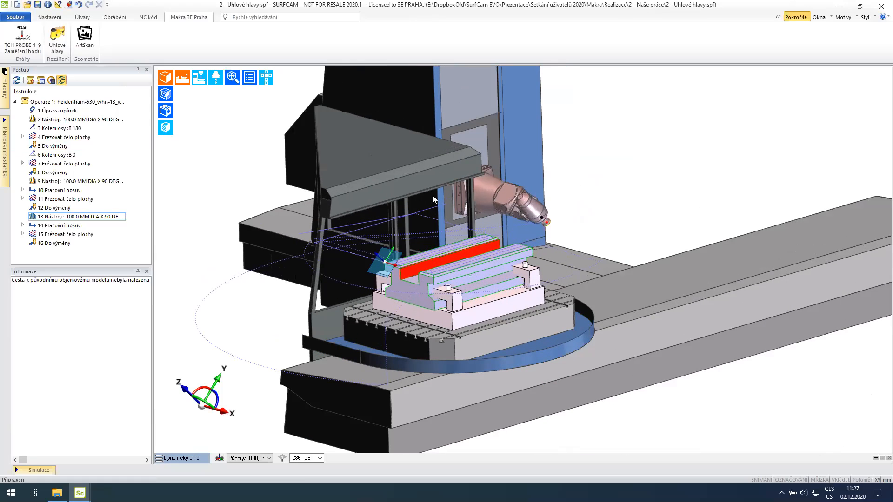
Start the Úhlové hlavy macro and compare the angle heads HUI 50 and FUQ 150 VR8, returning to HUI 50.
left_click(57, 41)
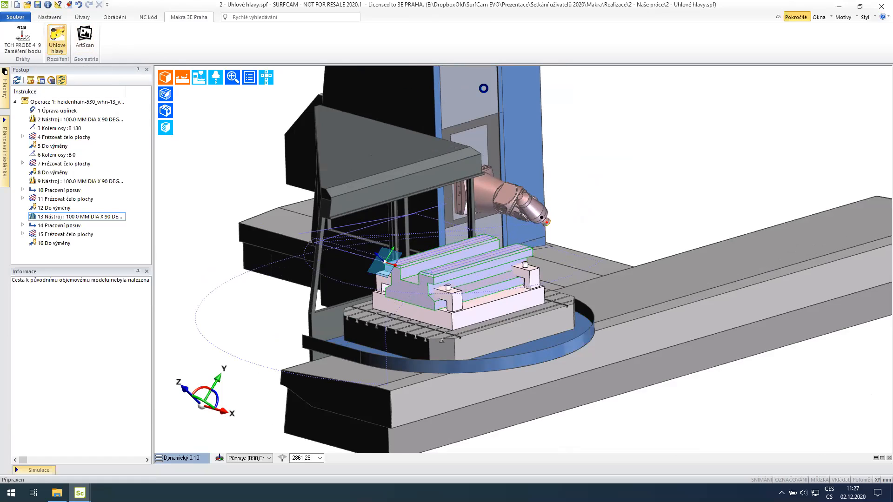
left_click(432, 187)
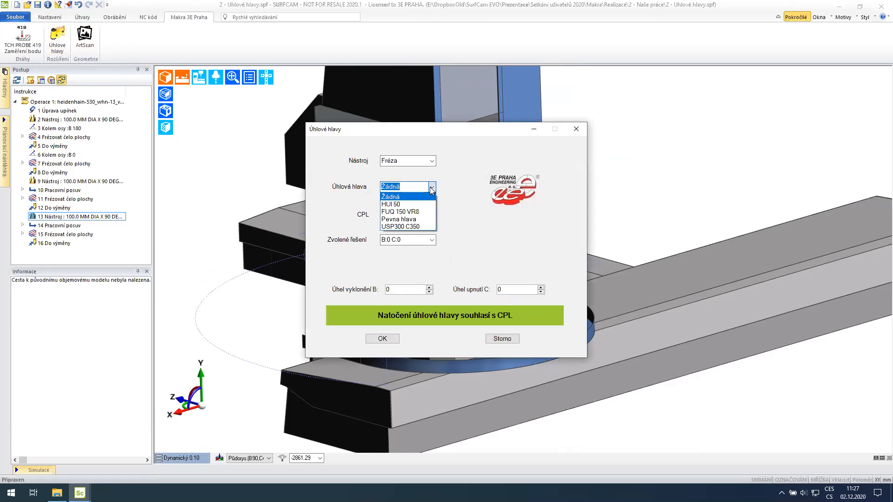
left_click(414, 205)
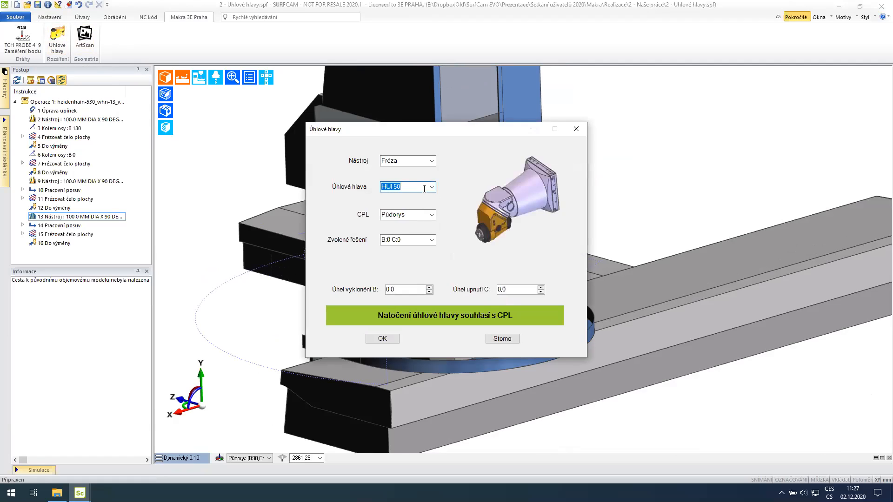
scroll(424, 189, "down", 1)
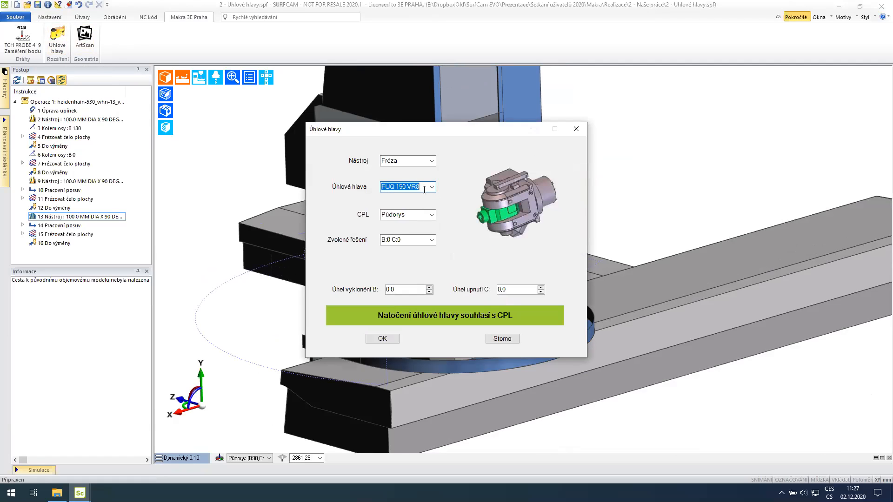
scroll(423, 190, "up", 1)
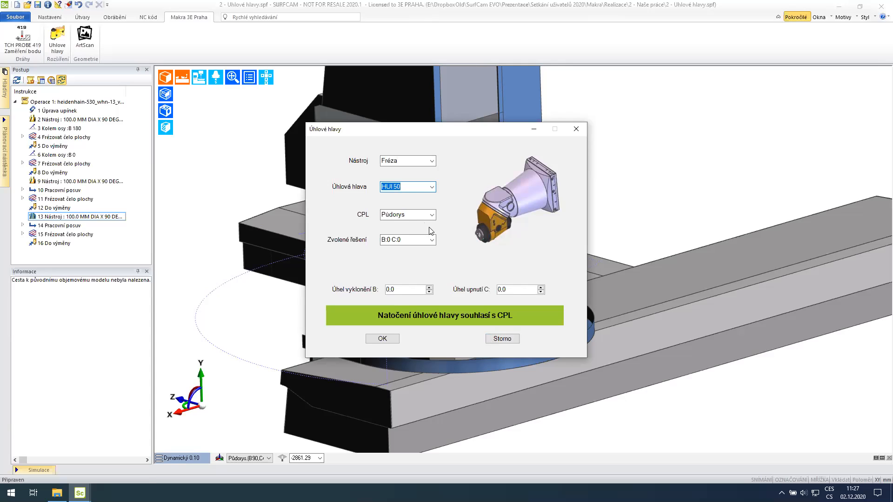
Try the CPL planes Levý bokorys, Zespodu and Zezadu for the HUI 50 head and check the solutions offered for Zezadu.
left_click(432, 215)
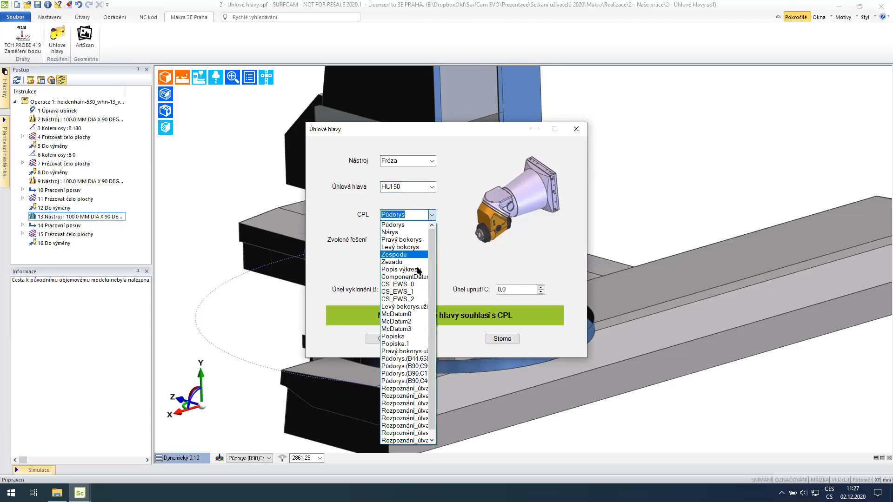
left_click(410, 214)
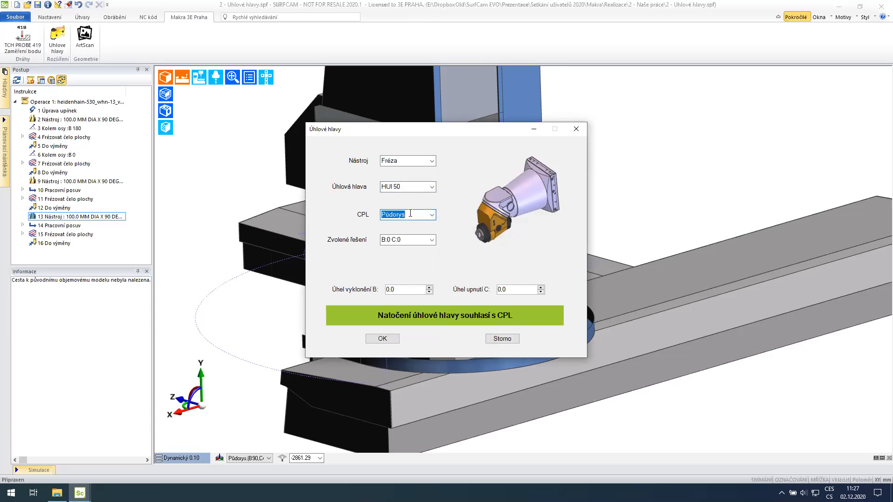
scroll(411, 214, "down", 1)
scroll(410, 214, "down", 1)
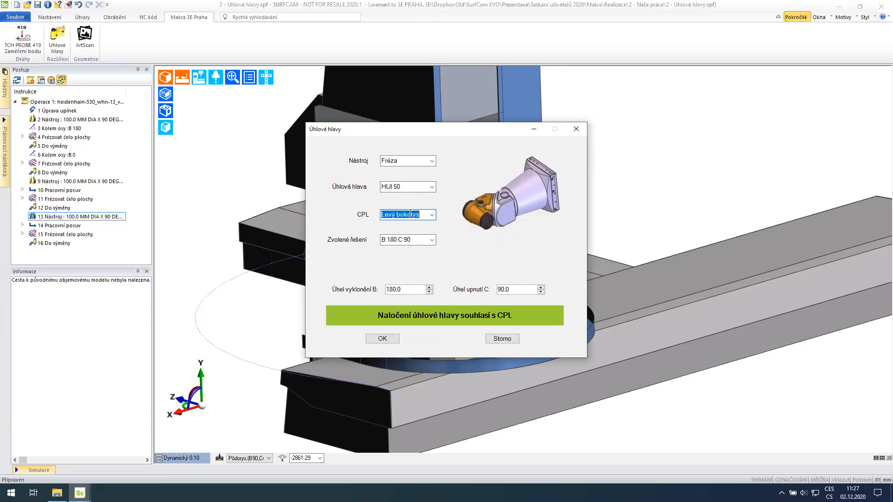
scroll(409, 214, "down", 1)
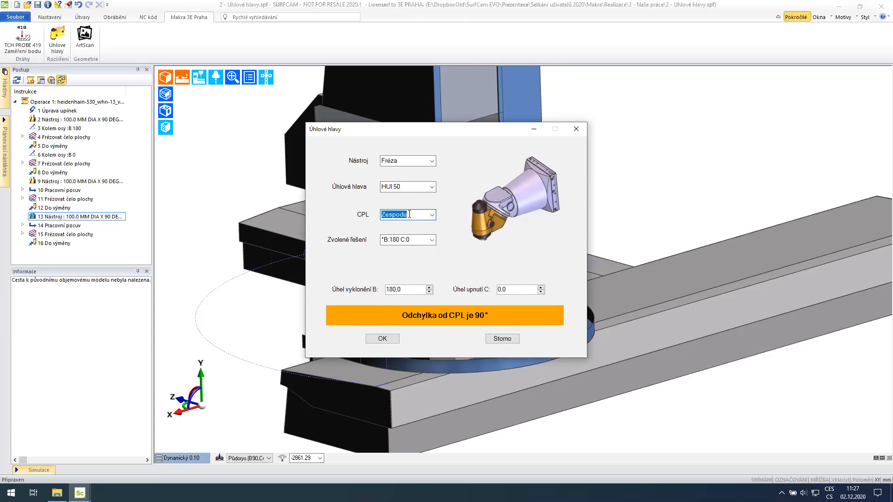
scroll(409, 214, "down", 1)
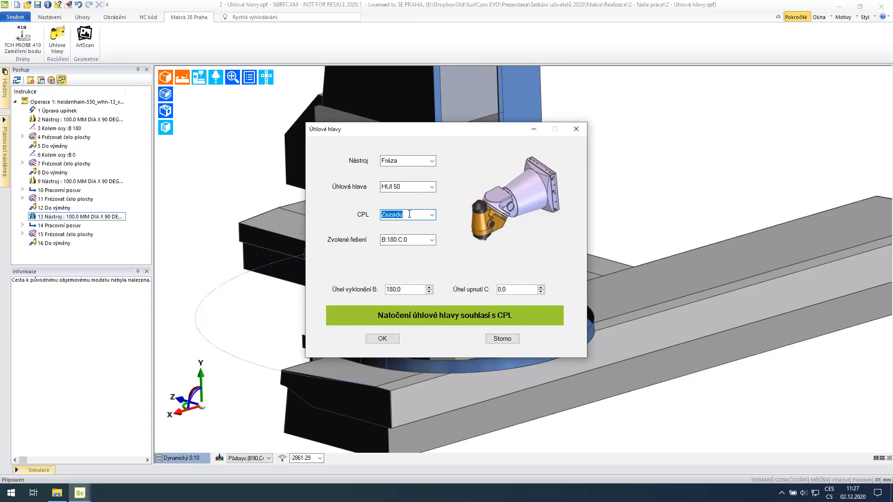
left_click(429, 240)
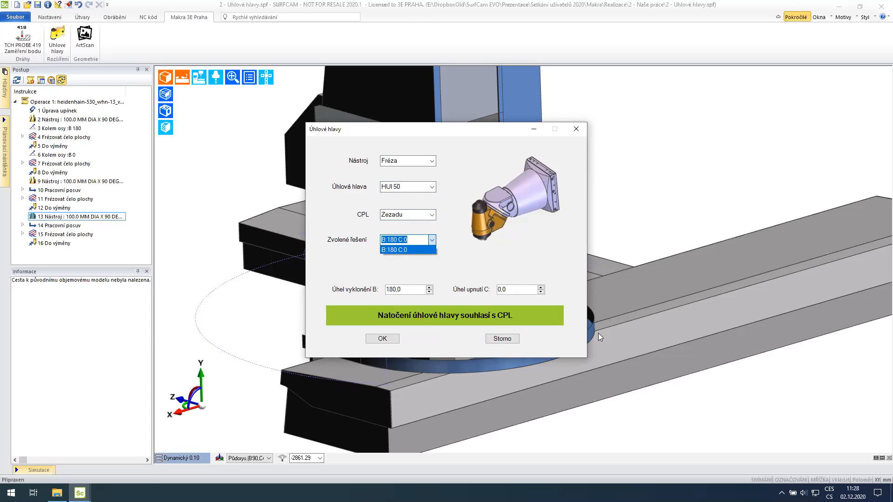
Try tilt angles B of 262.5 and 135 for the HUI 50 head, and cancel the angle-head dialog.
left_click(387, 274)
left_click(401, 291)
scroll(401, 291, "up", 5)
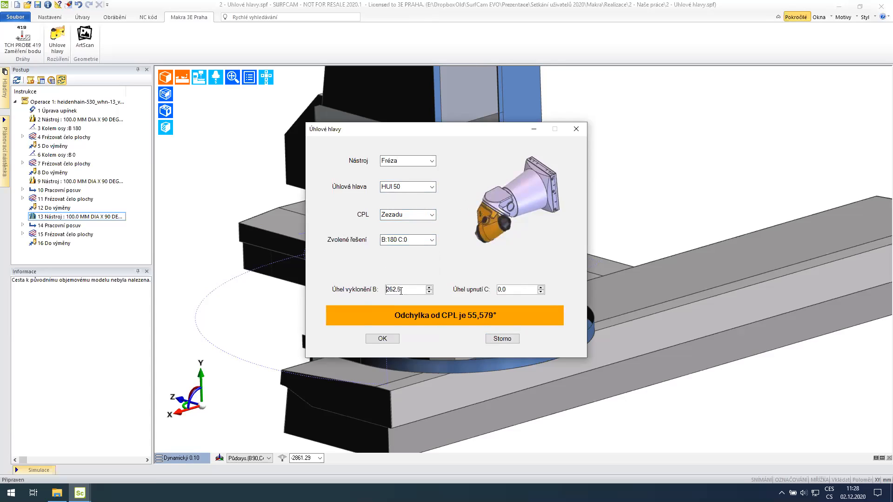
scroll(400, 291, "down", 8)
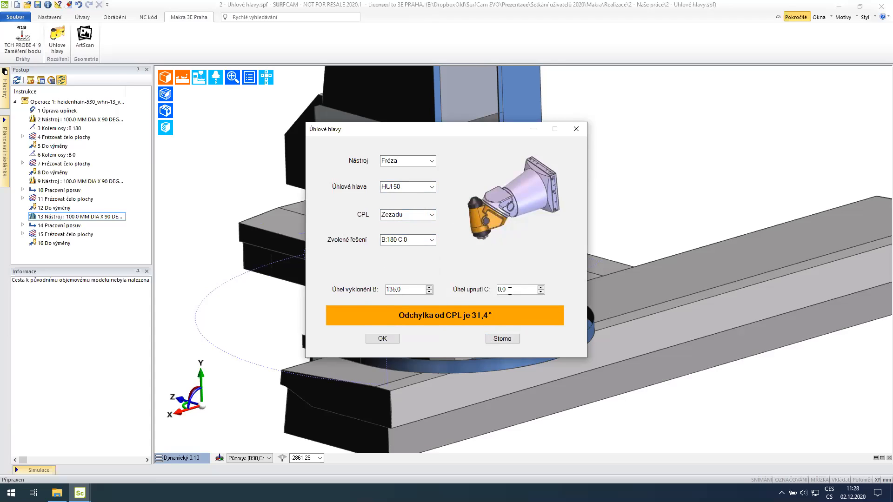
left_click(502, 339)
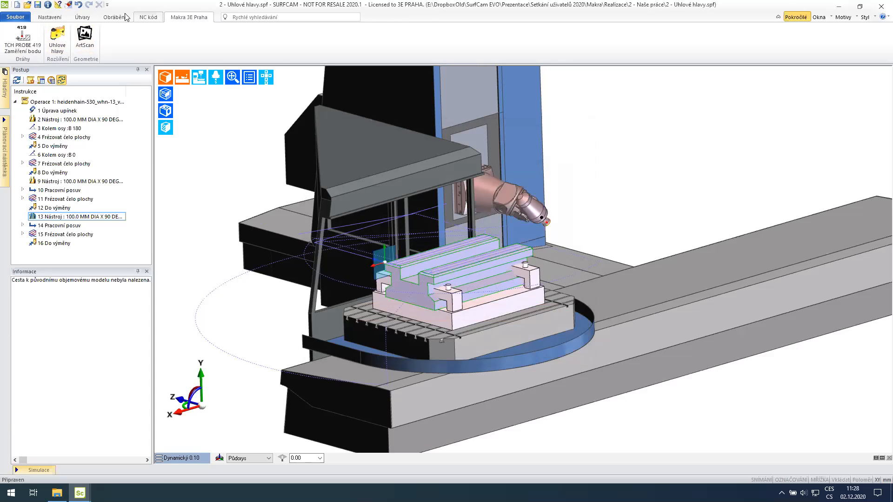
Simulate the whole machining operation at increased speed, watch the angle head mill the part's faces, and return to the model.
left_click(114, 16)
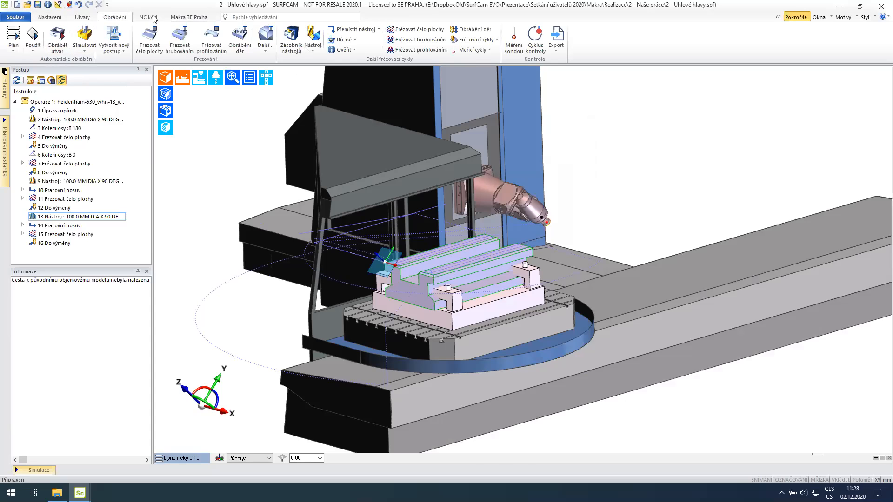
left_click(90, 36)
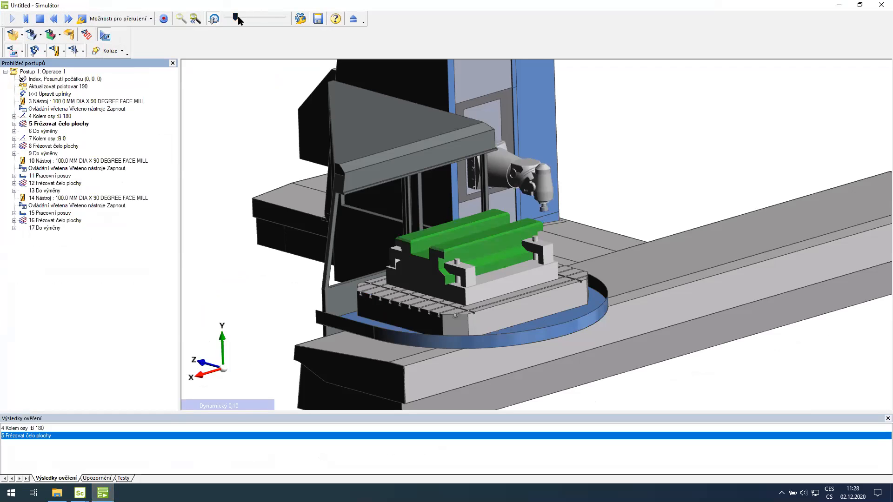
left_click_drag(234, 18, 255, 19)
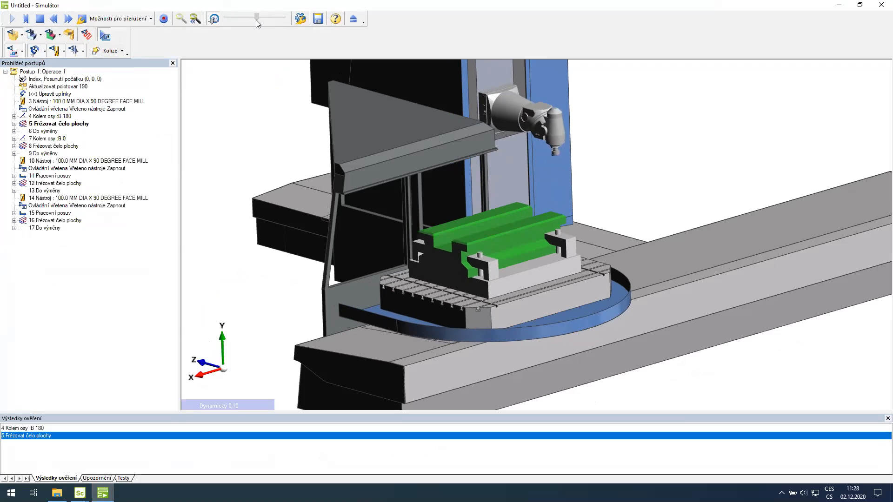
scroll(628, 176, "up", 3)
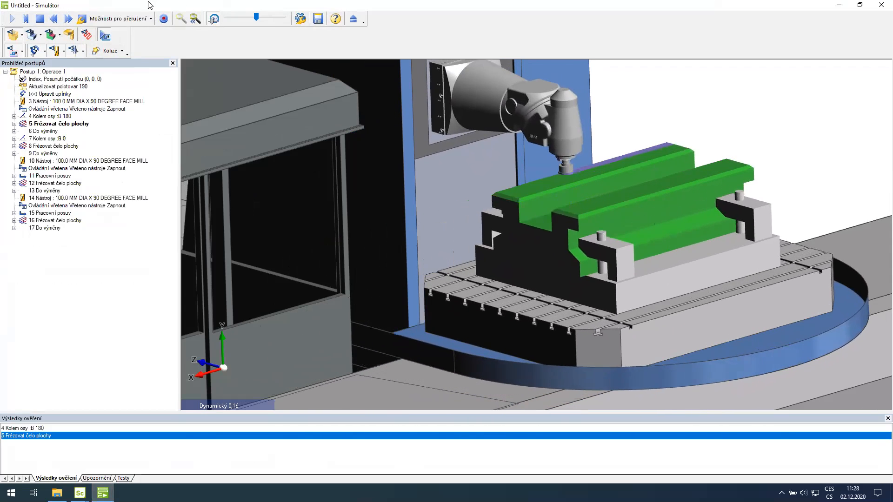
left_click_drag(257, 19, 274, 19)
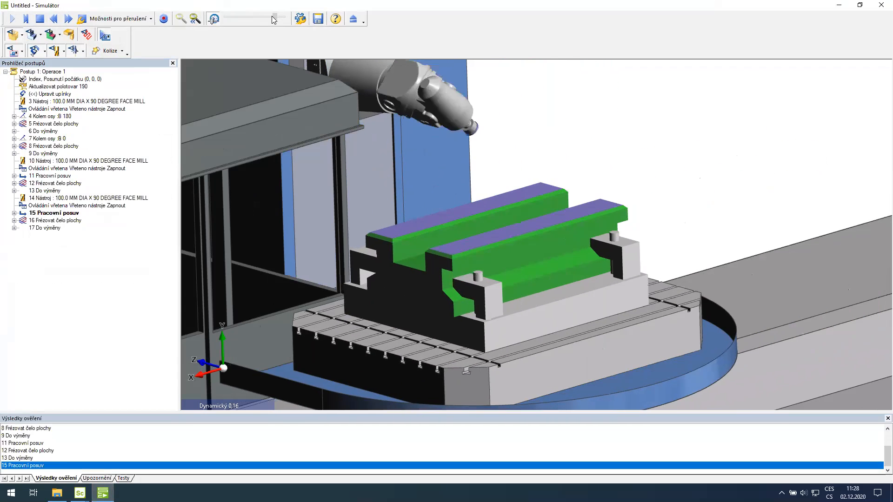
right_click(274, 19)
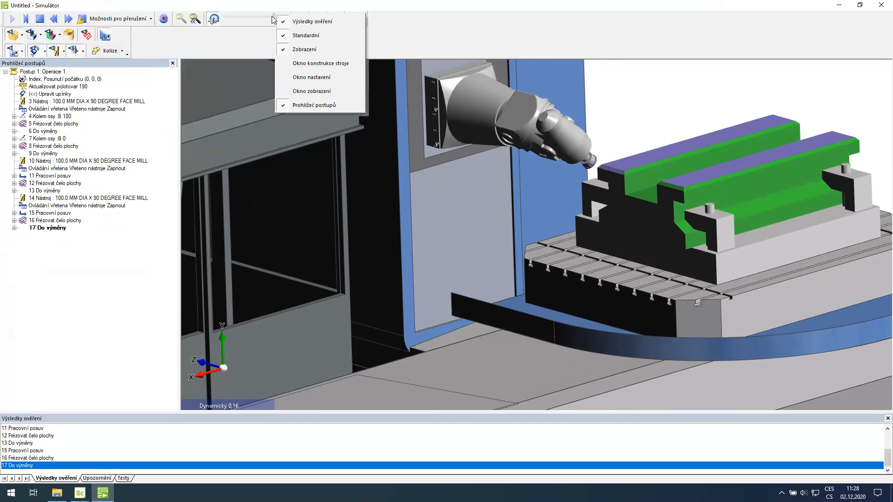
left_click(662, 41)
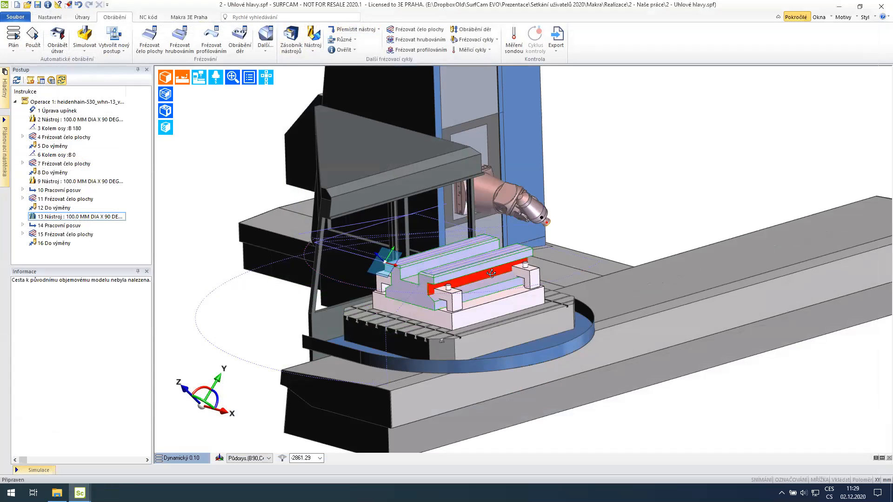
Start the Úhlové hlavy macro again and choose the HUI 50 angle head.
middle_click_drag(491, 273, 662, 271)
scroll(441, 249, "up", 10)
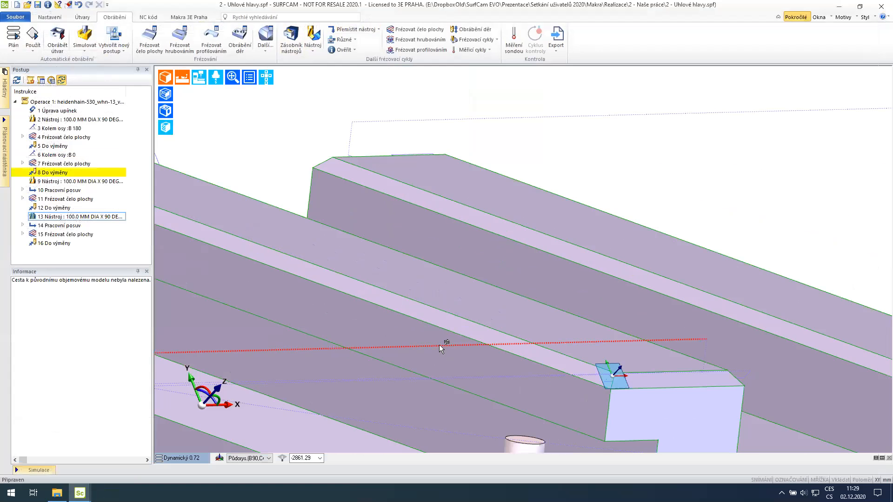
scroll(399, 335, "down", 10)
scroll(399, 336, "up", 5)
middle_click_drag(512, 296, 377, 321)
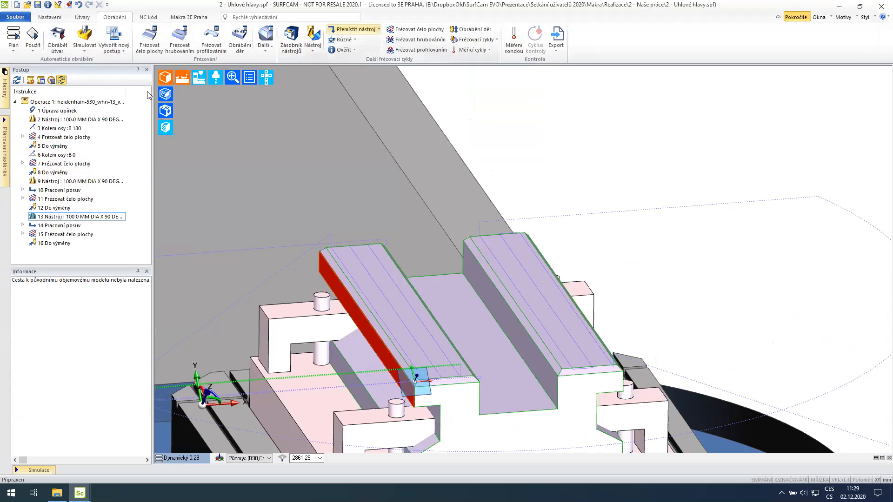
left_click(186, 17)
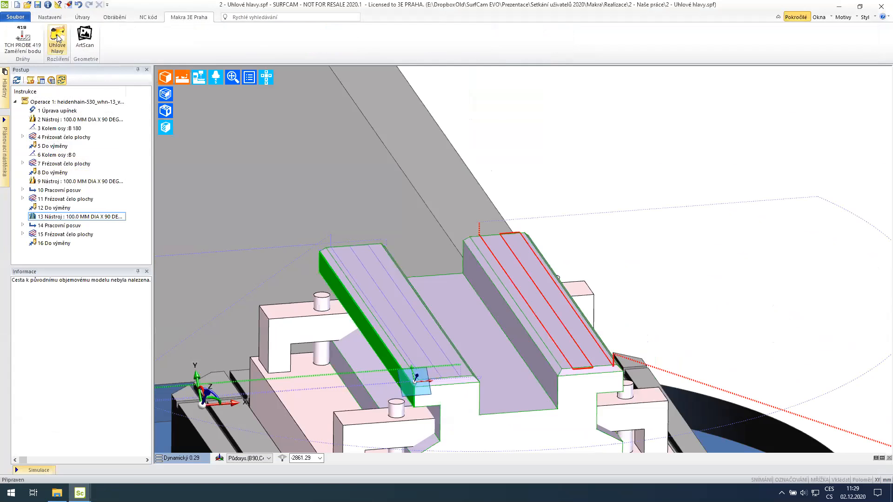
left_click(57, 42)
left_click(431, 187)
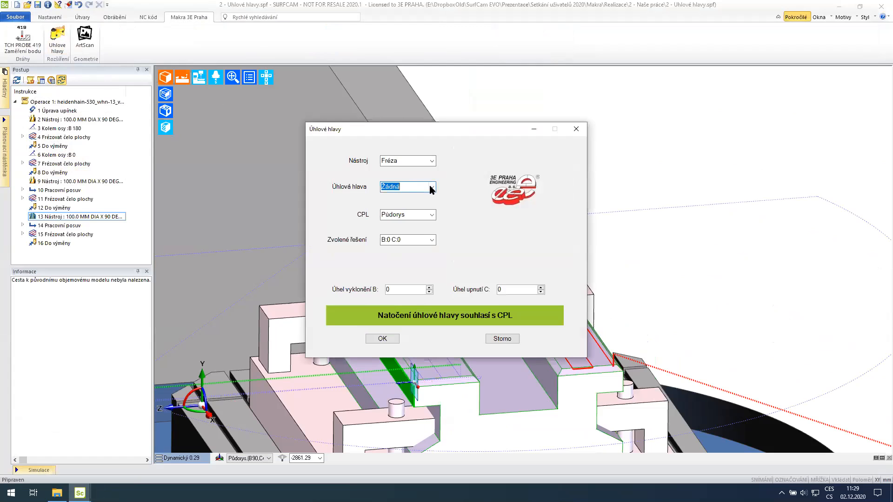
left_click(423, 207)
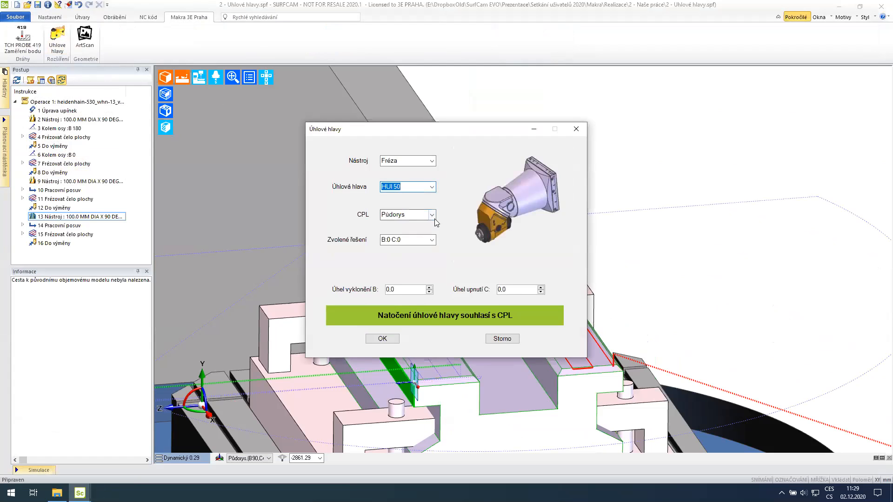
Try the B:0 C:222,5 solution for the Půdorys plane and vary the head's tilt angle B, including 97,5.
left_click(432, 240)
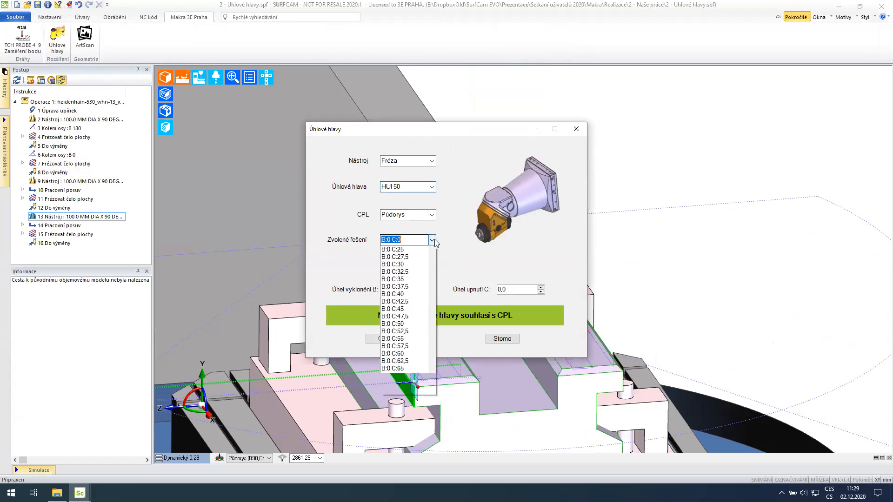
left_click_drag(432, 260, 423, 381)
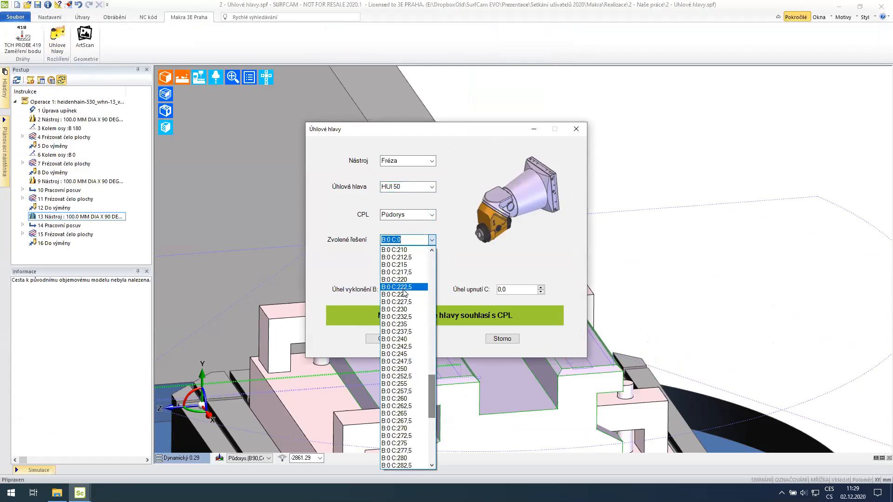
left_click(396, 324)
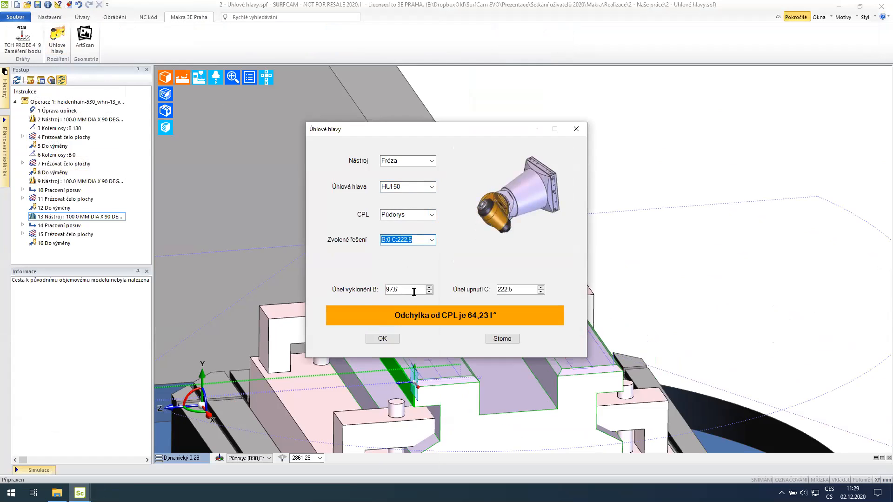
scroll(414, 291, "down", 10)
Run through the solutions offered for Půdorys, such as B:0 C:200, C:317,5, C:205 and C:70, and return to B:0 C:0.
left_click(433, 239)
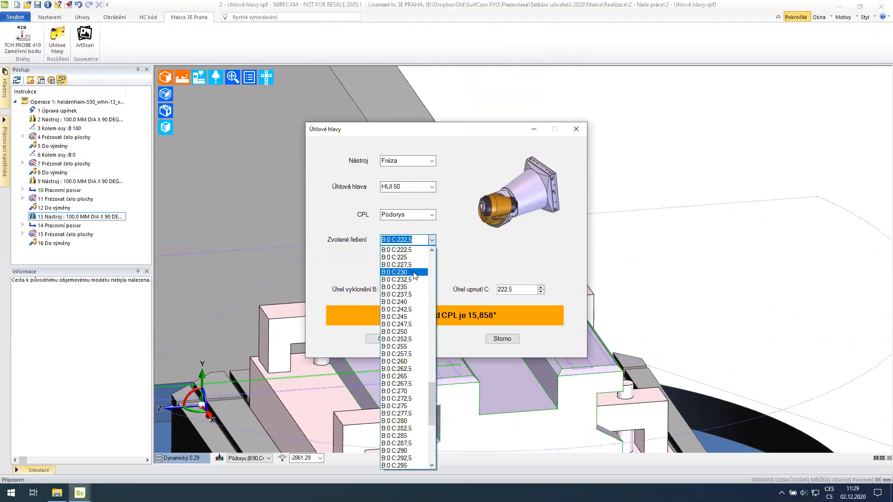
left_click(414, 273)
scroll(418, 241, "down", 3)
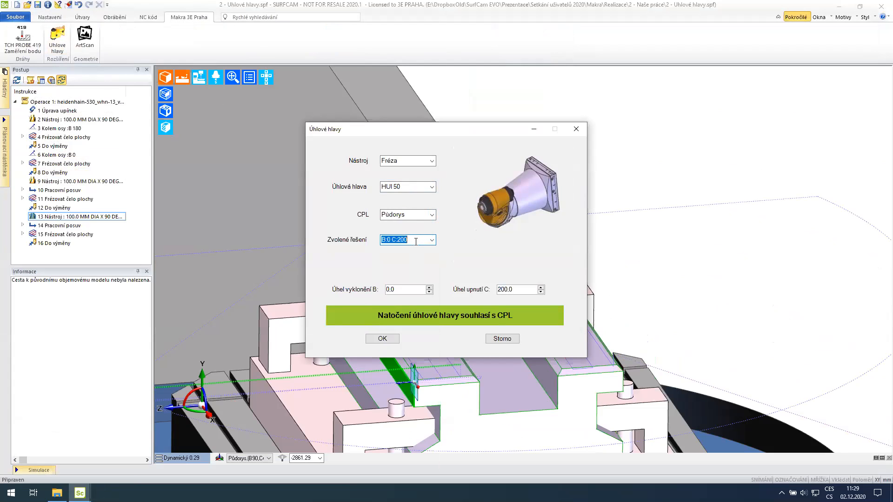
scroll(415, 241, "down", 4)
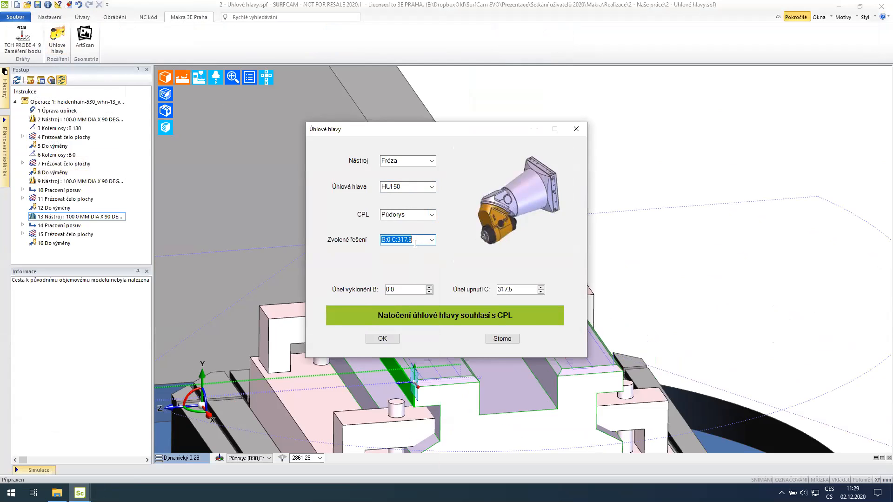
scroll(415, 243, "up", 4)
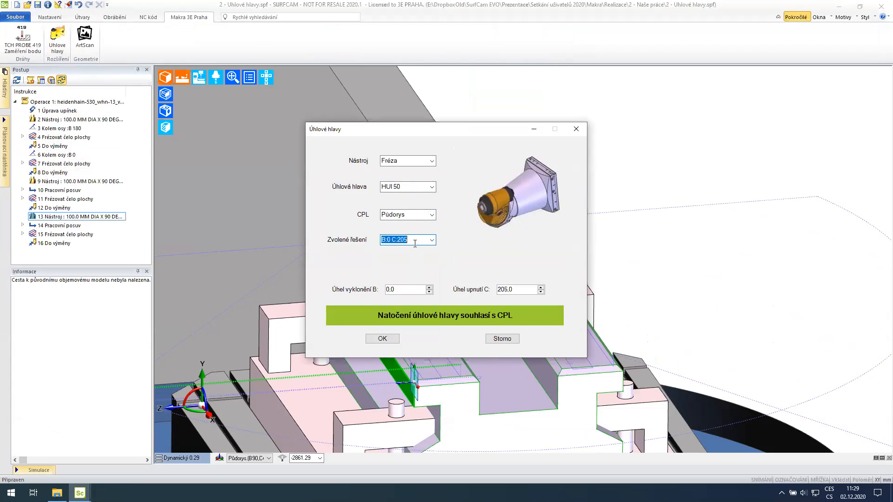
scroll(415, 243, "up", 3)
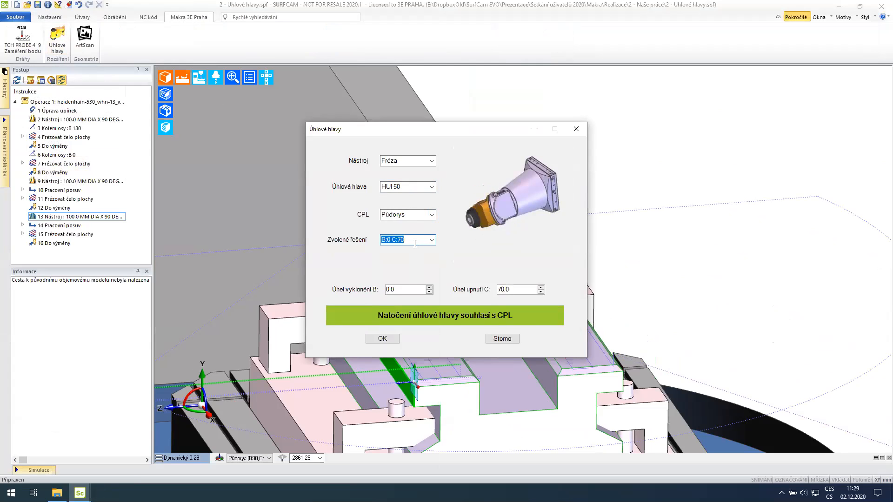
scroll(415, 243, "up", 1)
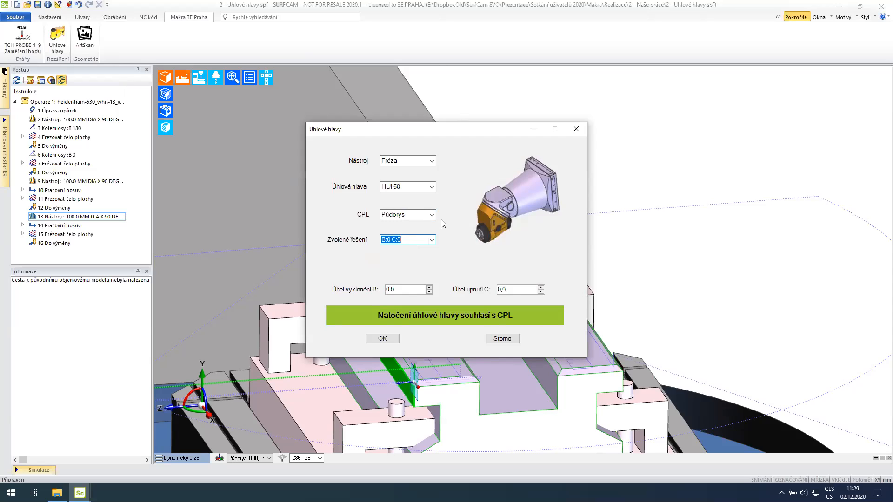
Accept the HUI 50 head at B:0 C:0 and assign it the 63 mm 90-degree face mill from the tool store.
left_click(384, 339)
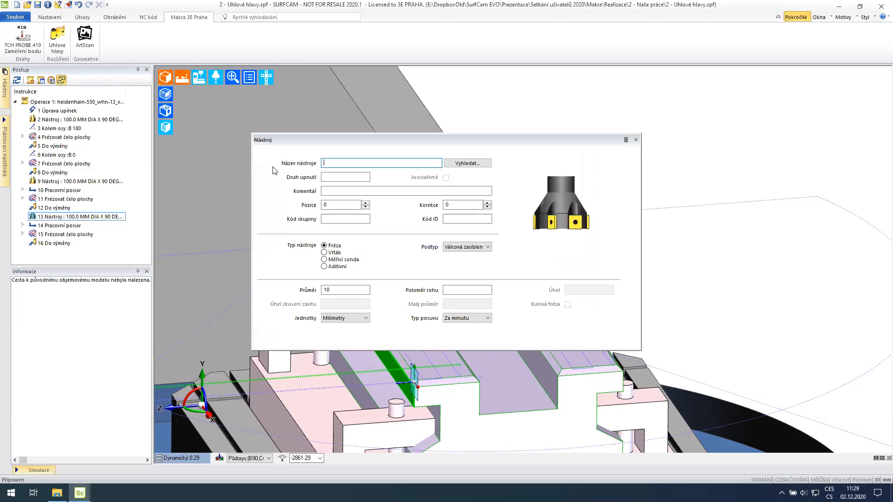
left_click(478, 164)
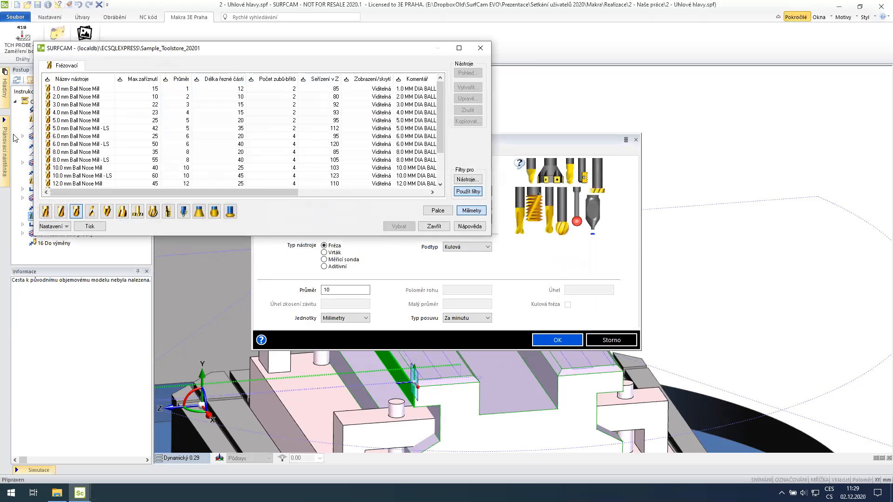
left_click(75, 212)
left_click(77, 107)
double_click(77, 106)
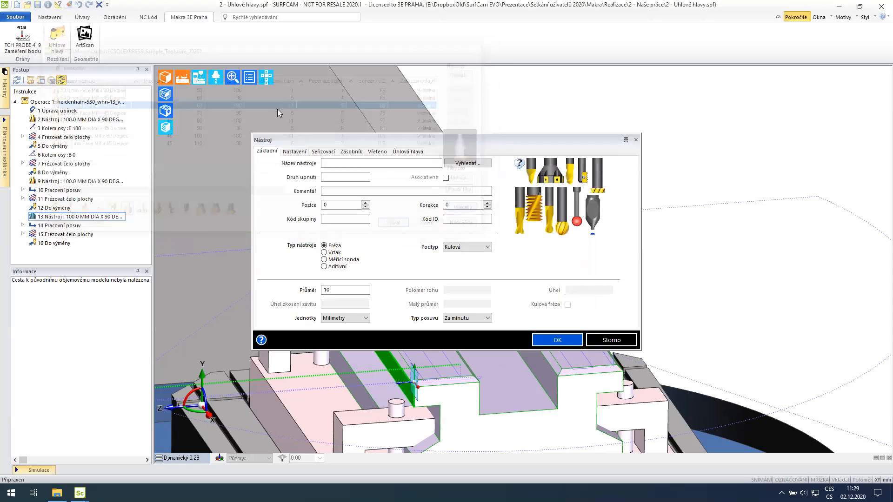
left_click(560, 339)
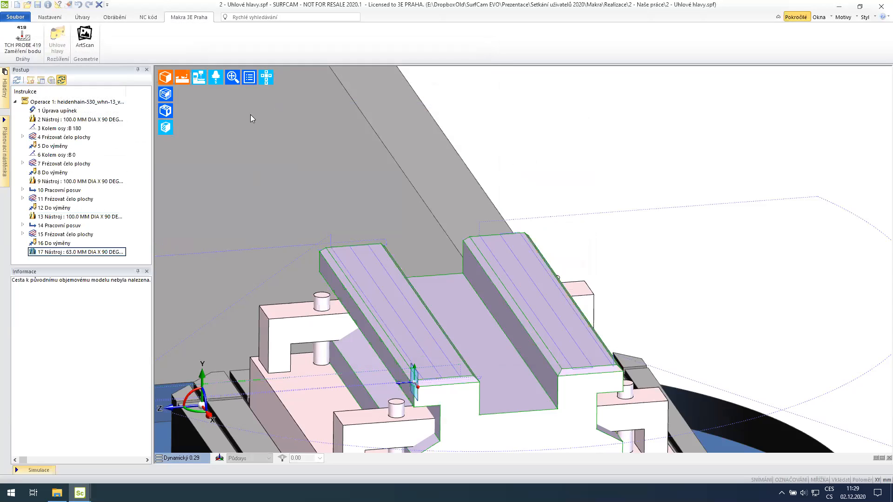
Start a Frézovat čelo plochy cycle and select the outer vertical side face of the rail beside the coordinate origin as its profile.
left_click(114, 18)
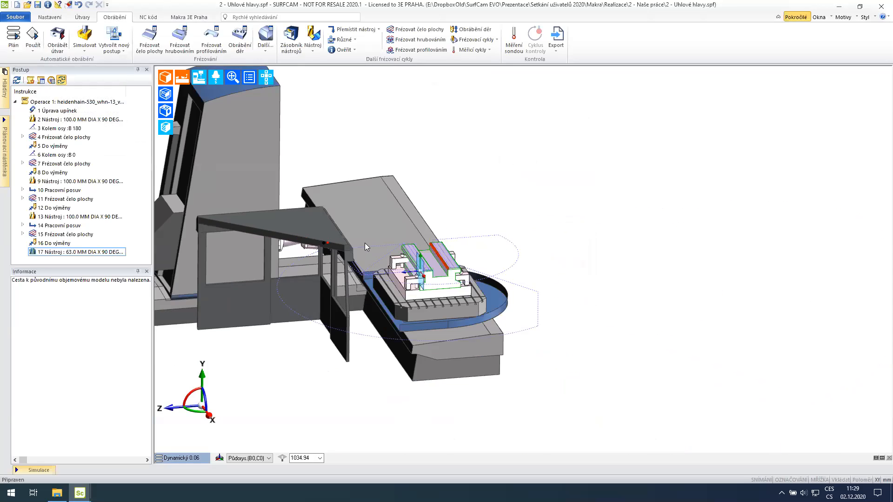
scroll(364, 243, "up", 4)
middle_click_drag(535, 246, 425, 275)
middle_click_drag(535, 206, 425, 199)
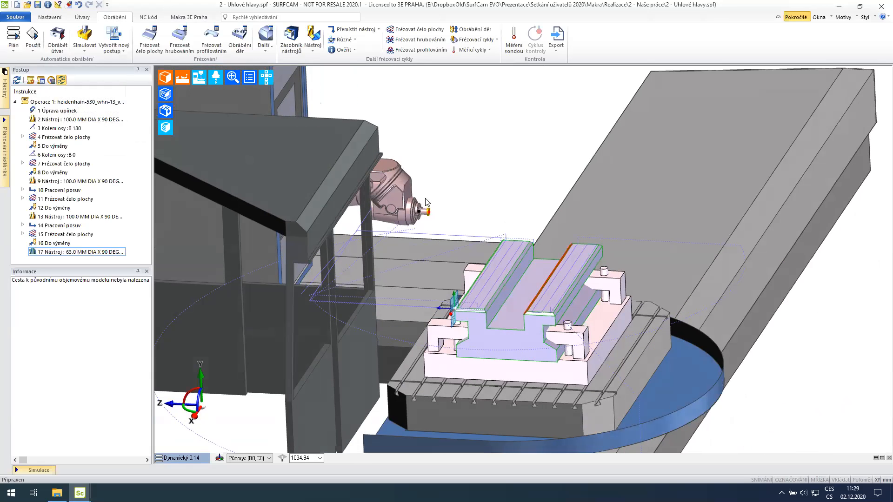
middle_click_drag(572, 259, 592, 264)
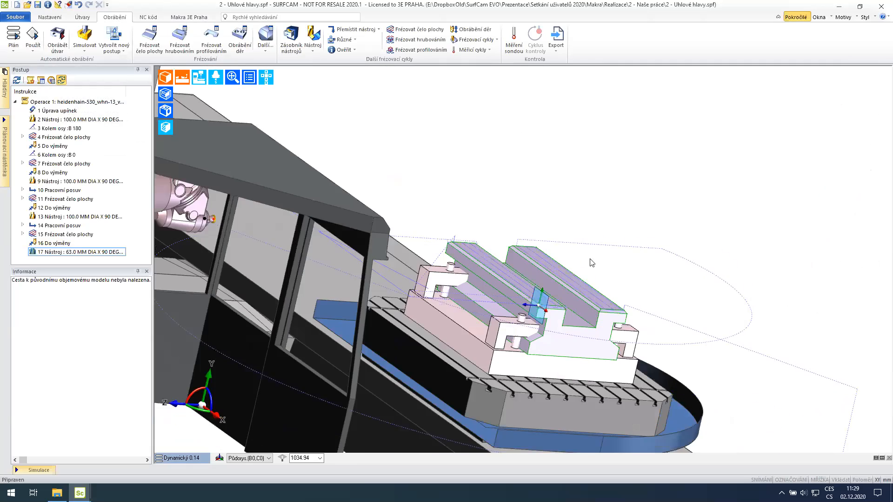
scroll(565, 275, "up", 4)
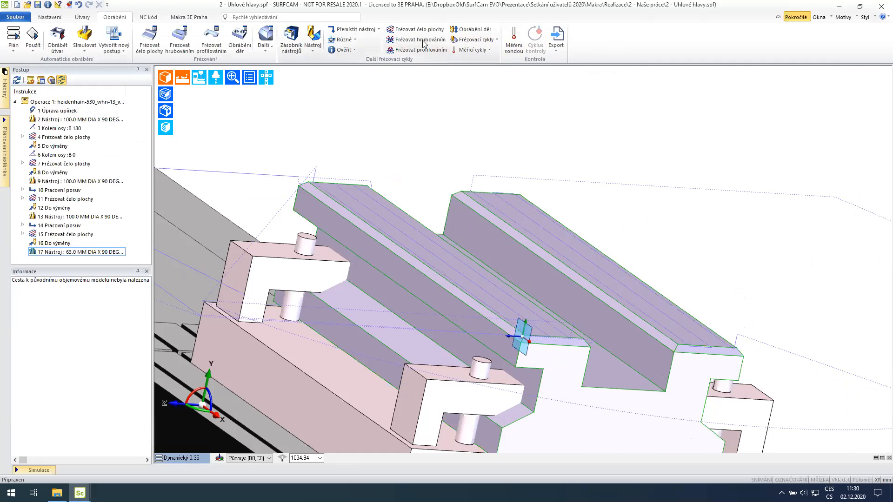
left_click(484, 41)
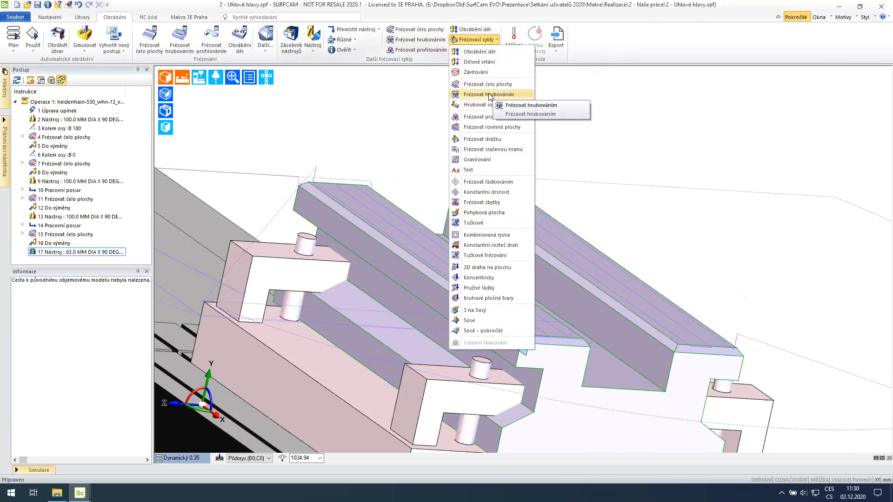
left_click(488, 84)
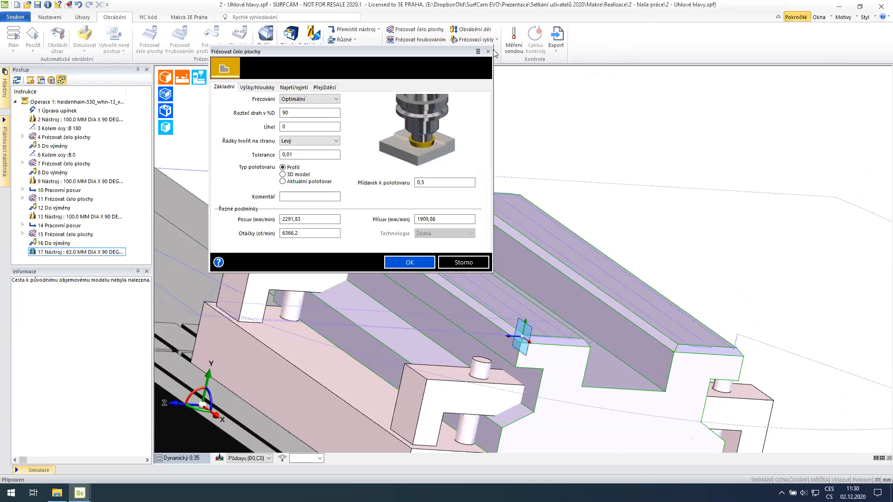
left_click(224, 68)
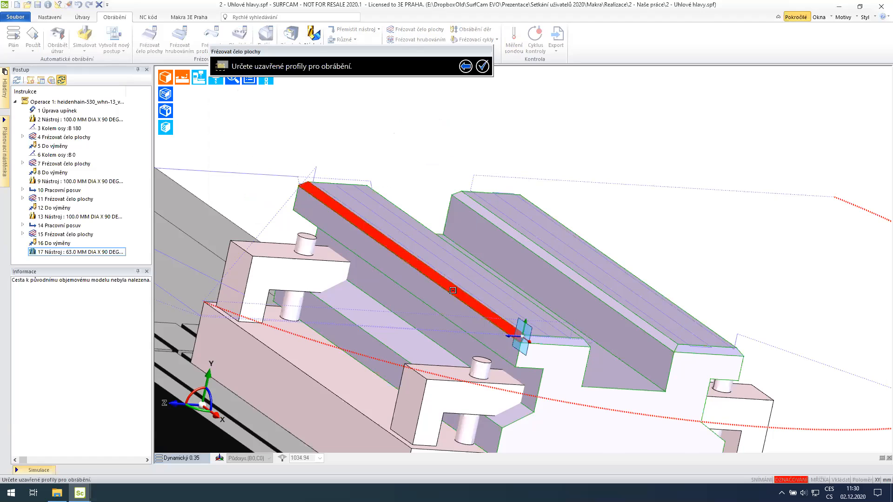
left_click(417, 280)
left_click(482, 66)
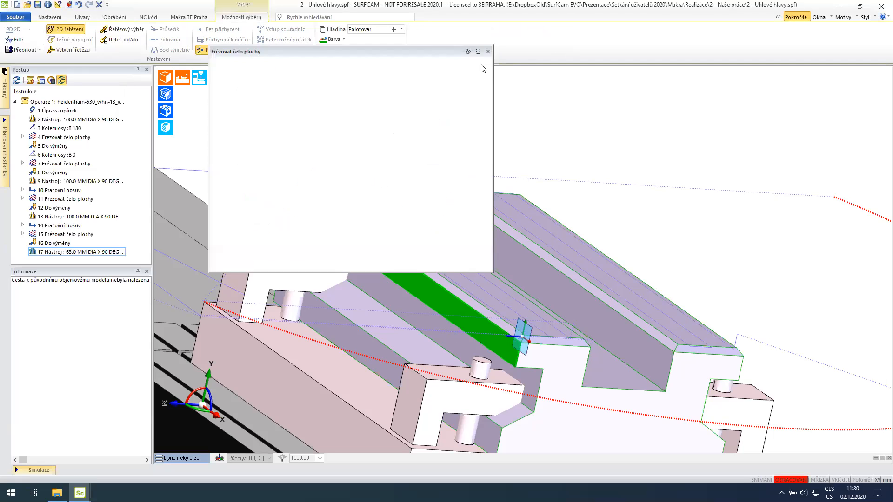
Set the face milling cycle's stock allowance (Přídavek k polotovaru) to 10 and create the toolpath.
double_click(421, 182)
type("10")
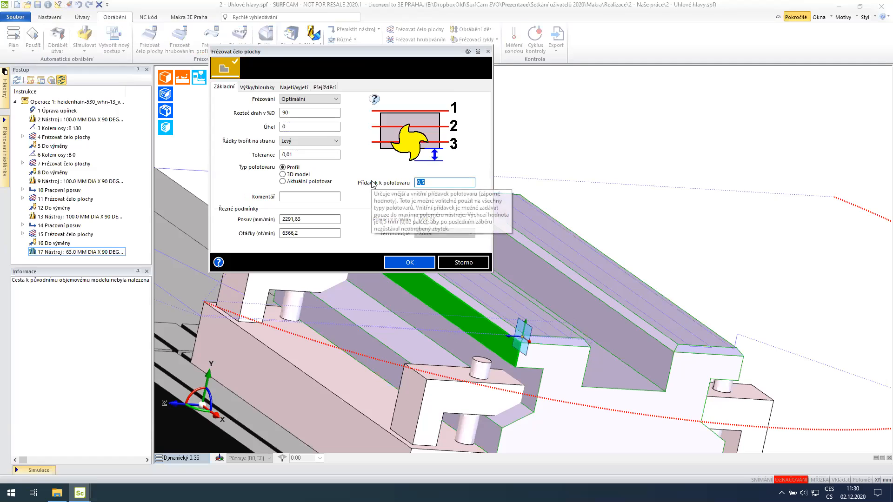
left_click(409, 262)
Simulate the operation with the new face milling cycle at reduced speed and watch the angle head approach the part.
middle_click_drag(434, 178, 358, 160)
left_click(86, 39)
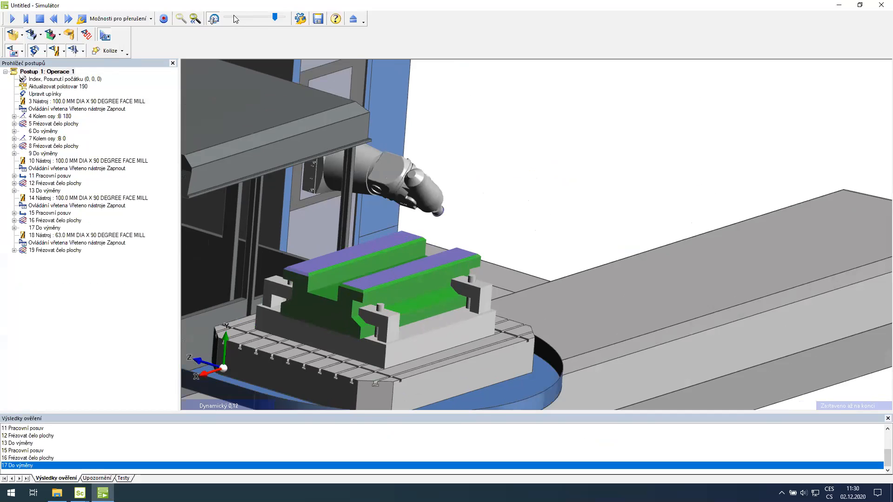
left_click(12, 19)
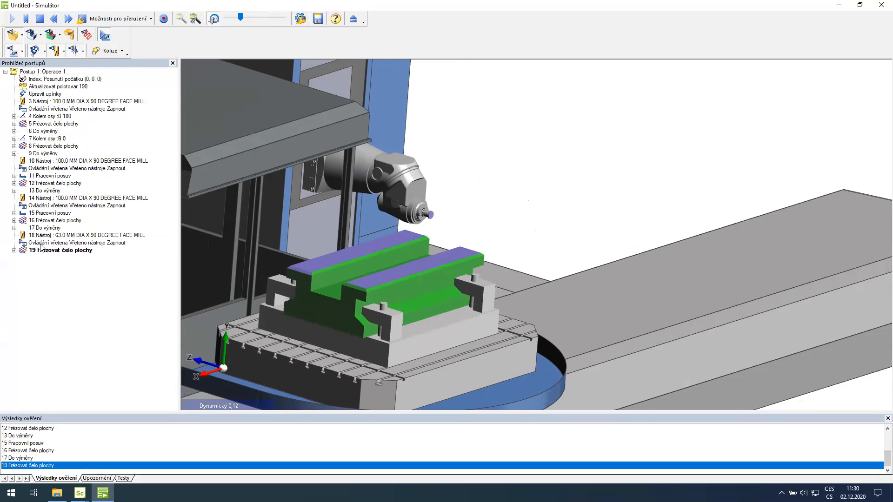
middle_click_drag(387, 228, 392, 210)
scroll(391, 210, "down", 3)
scroll(392, 210, "up", 3)
middle_click_drag(472, 290, 505, 274)
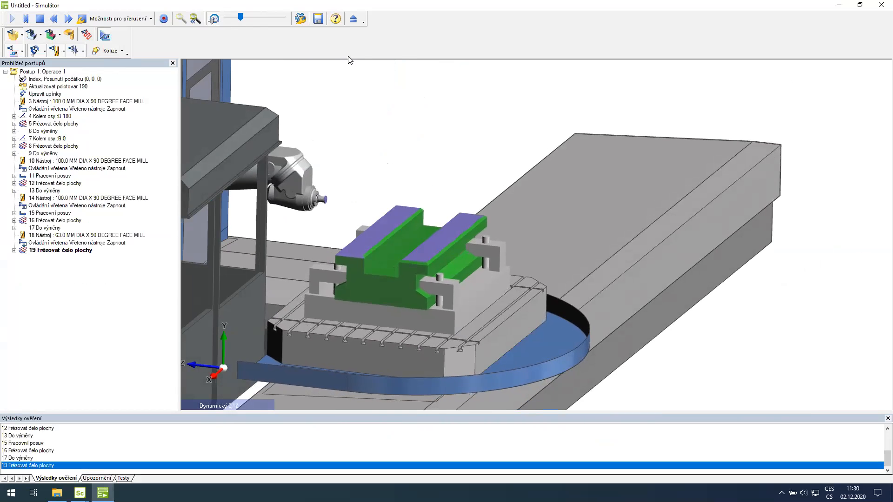
Speed up the simulation and examine the angle head, tool, workpiece and clamps from several angles for a collision.
left_click(243, 17)
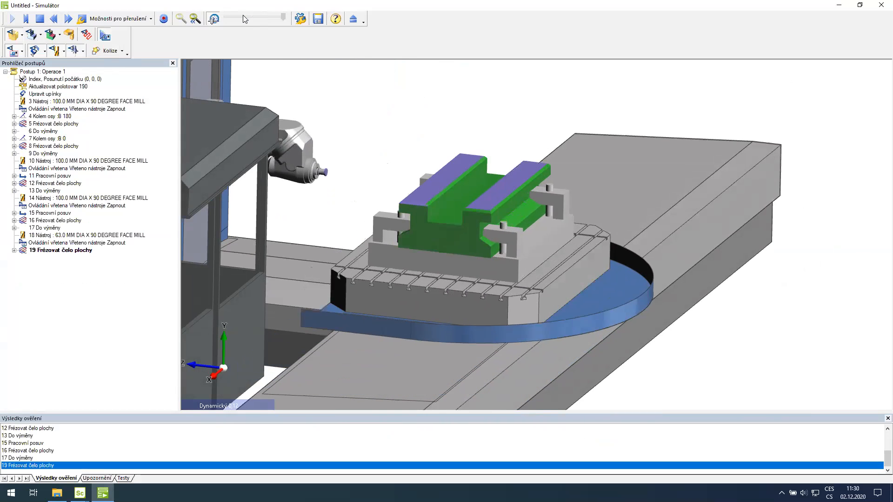
left_click(245, 17)
middle_click_drag(474, 144, 462, 127)
scroll(461, 128, "up", 4)
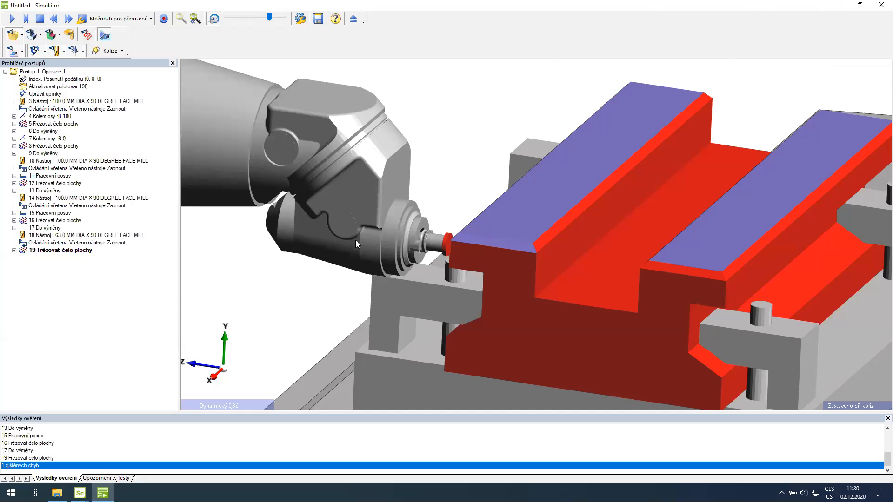
middle_click_drag(448, 217, 461, 200)
scroll(461, 200, "down", 5)
scroll(317, 238, "up", 4)
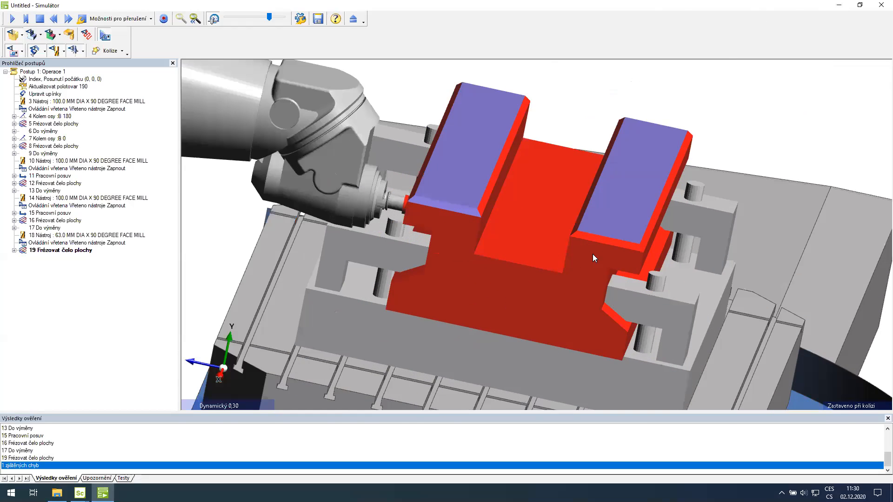
middle_click_drag(593, 253, 566, 250)
scroll(567, 254, "down", 4)
scroll(512, 215, "up", 4)
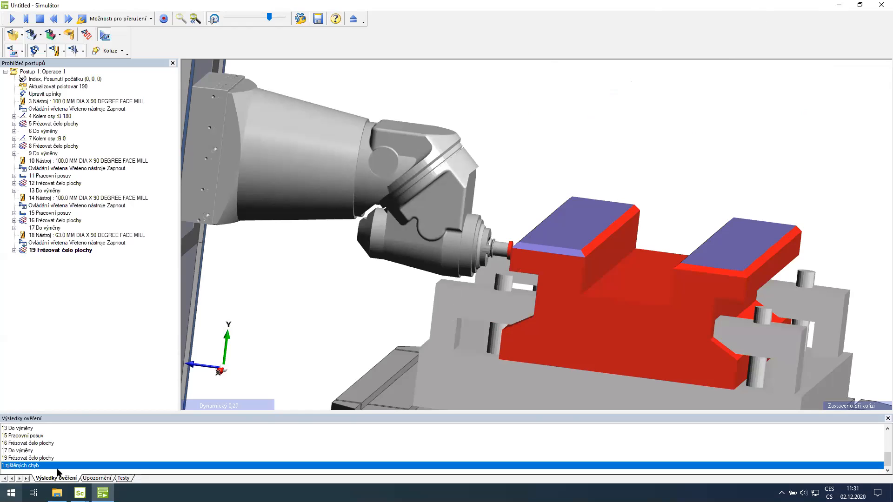
Switch to the 3 - Art.spf model and view the round blank clamped in the chuck.
left_click(80, 493)
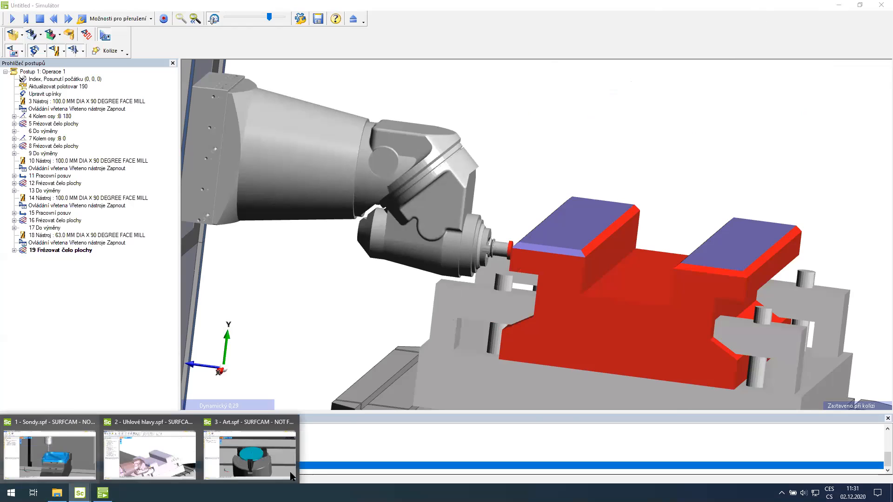
left_click(270, 454)
scroll(598, 315, "down", 5)
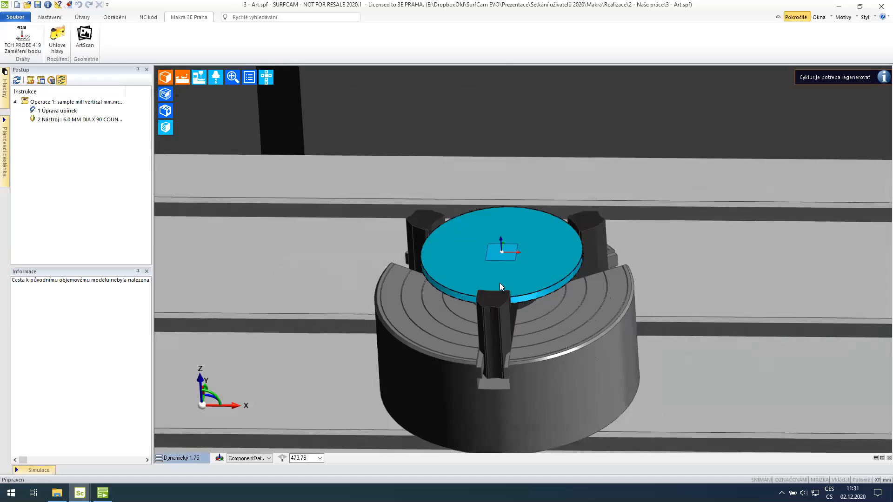
scroll(683, 304, "up", 2)
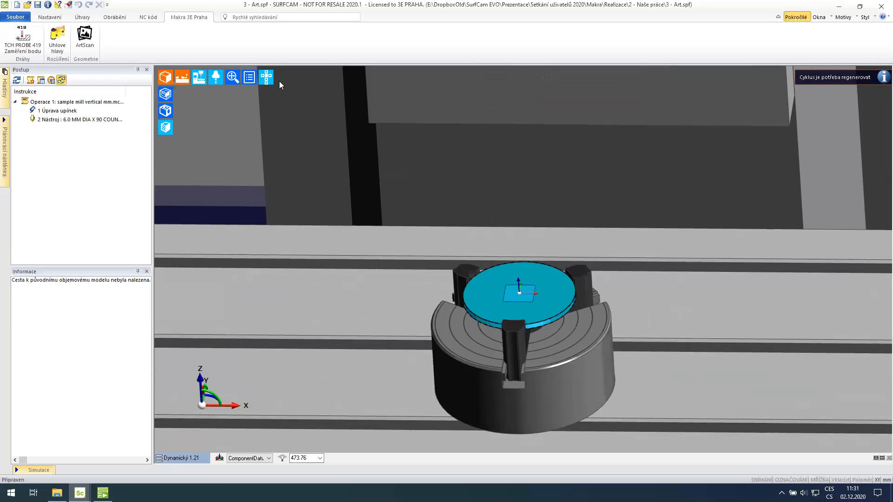
middle_click_drag(577, 239, 591, 226)
scroll(576, 258, "up", 3)
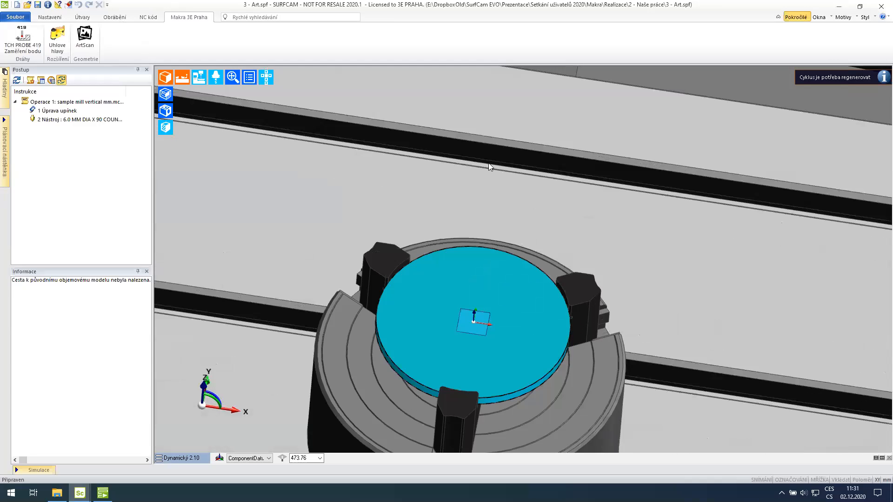
scroll(489, 167, "down", 2)
Scan the stick-figure picture with the ArtScan macro and place its raster on the top face of the round blank.
left_click(82, 39)
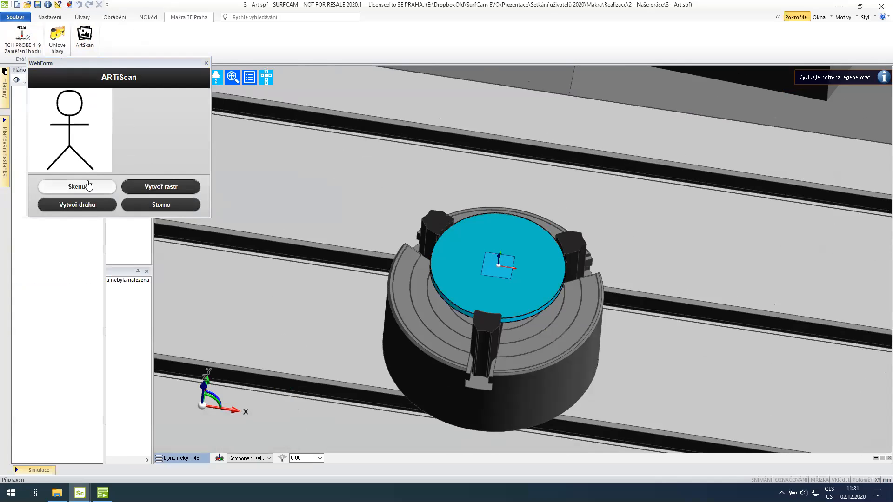
left_click(172, 186)
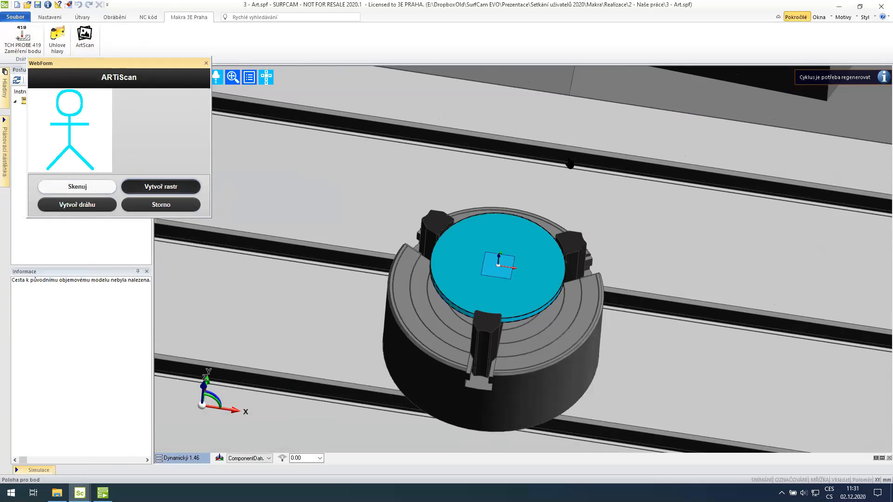
left_click(569, 163)
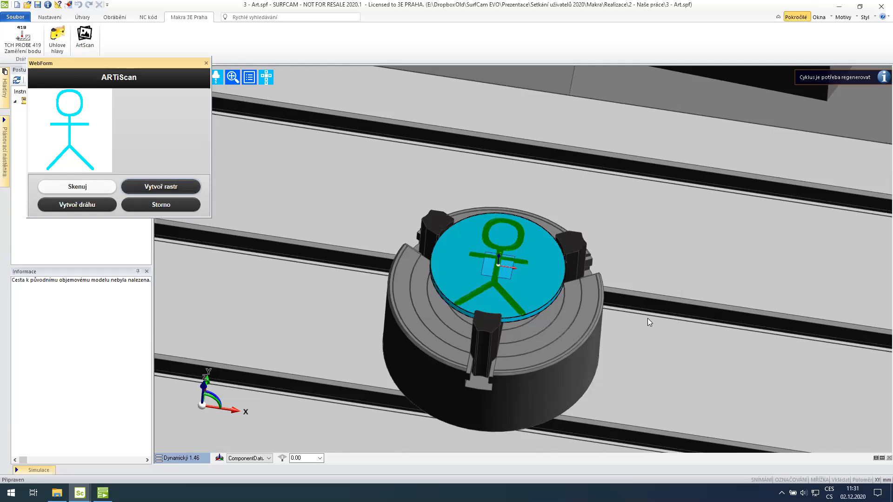
Create the ARTiscan milling toolpath from the stick-figure raster and close the macro form.
left_click(67, 205)
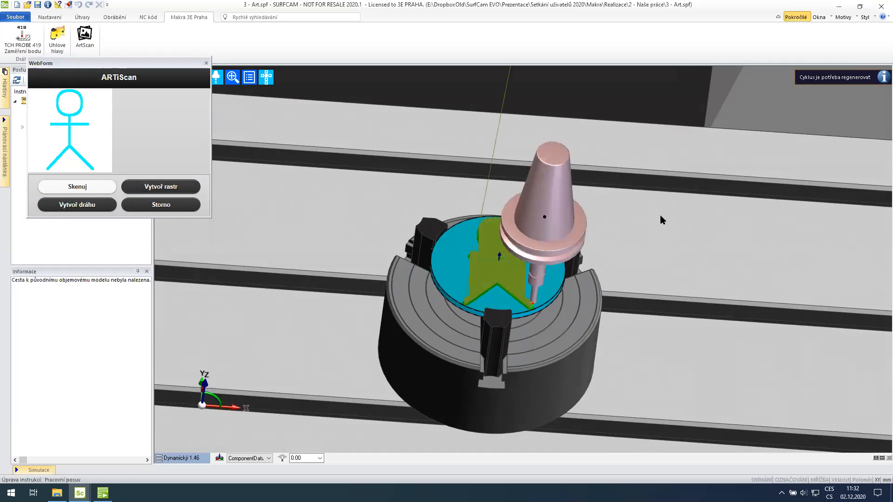
left_click(206, 63)
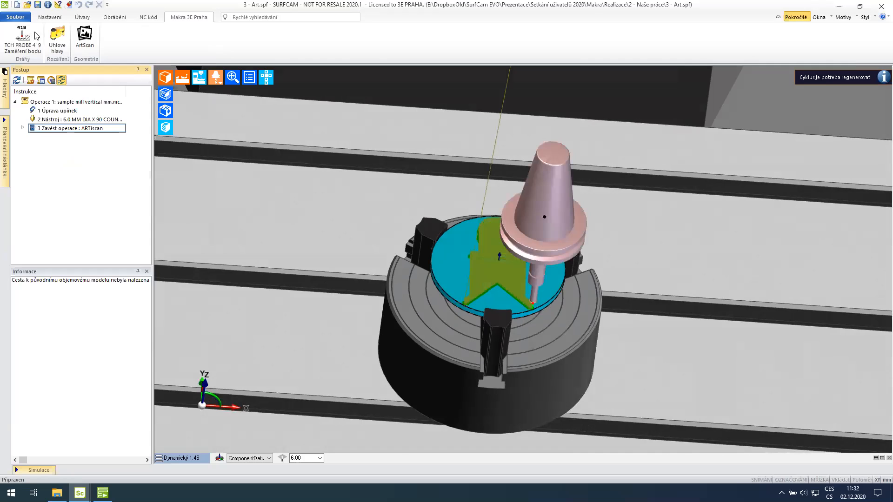
Simulate the machining of the round blank with the ARTiscan operation.
left_click(111, 17)
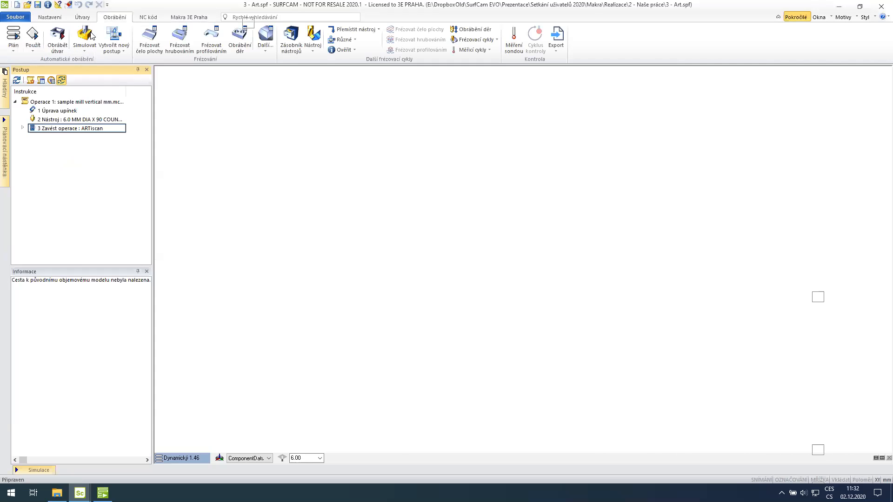
left_click(92, 35)
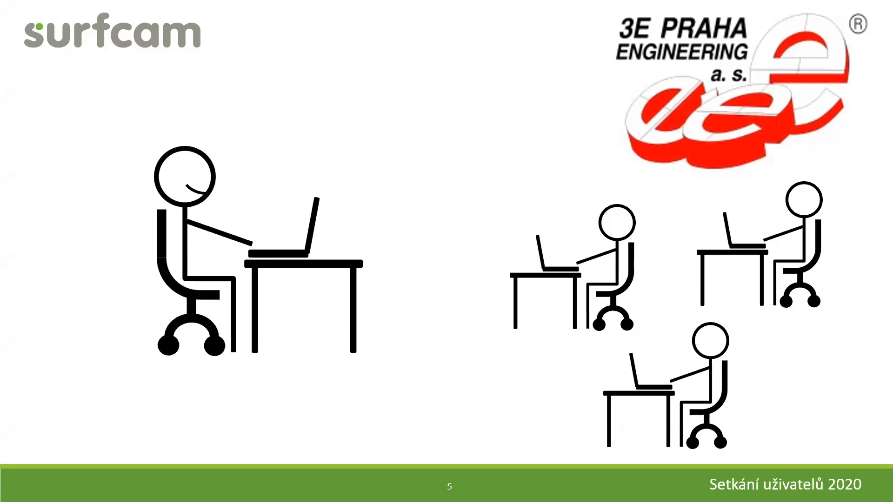
left_click(144, 362)
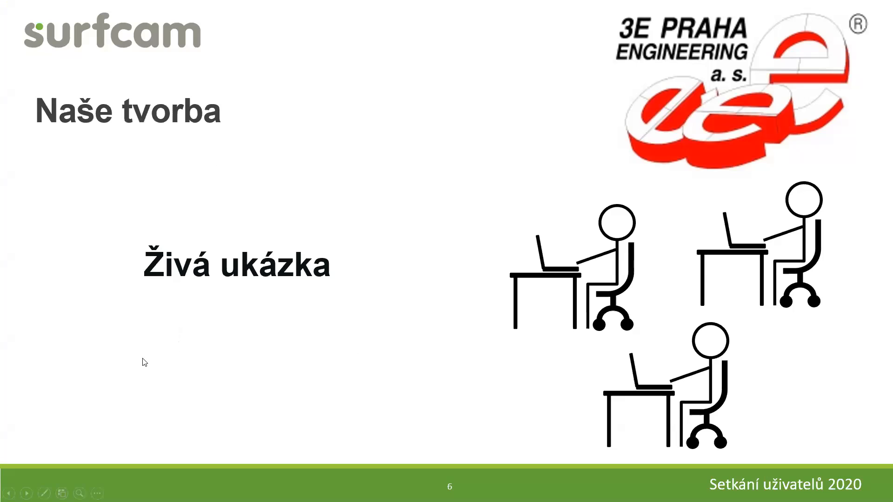